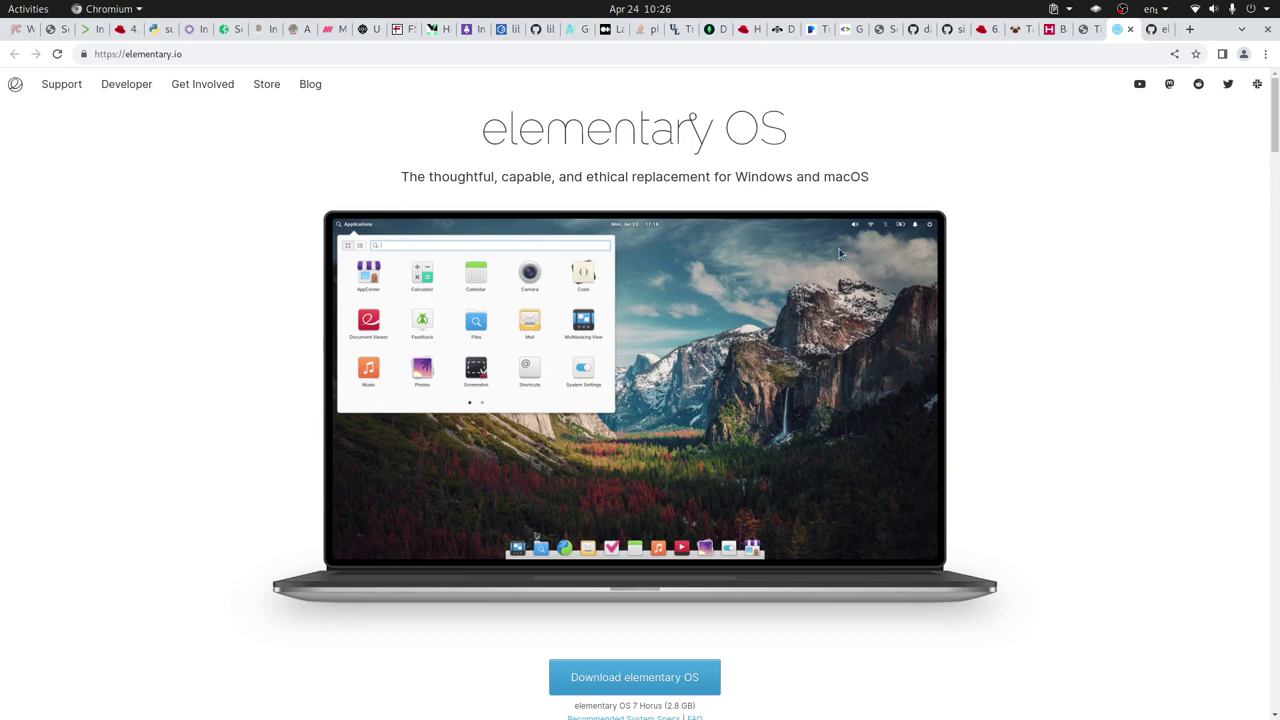
pyautogui.click(1153, 29)
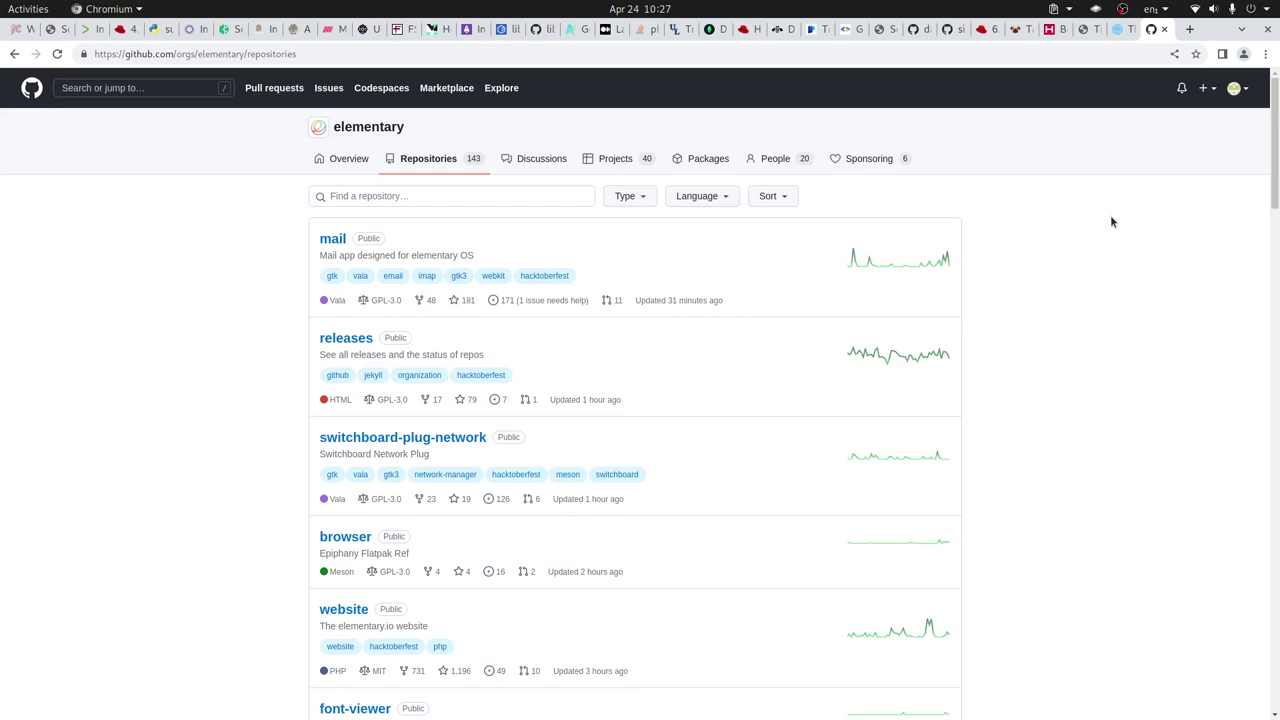
pyautogui.hotkey('ctrl', 'pageup')
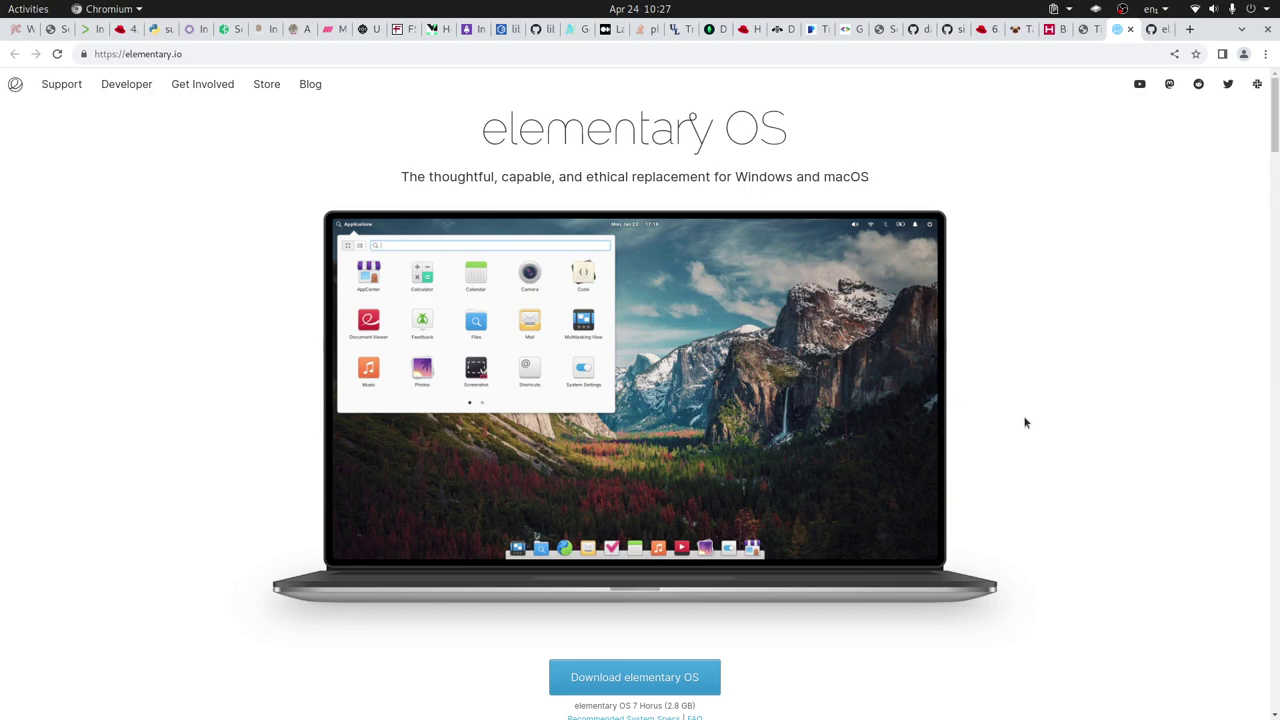
# - Start a new machine named ElementaryOS with type Linux and version Other Linux (64-bit)
pyautogui.hotkey('alt', 'Tab')
pyautogui.hotkey('alt', 'Tab')
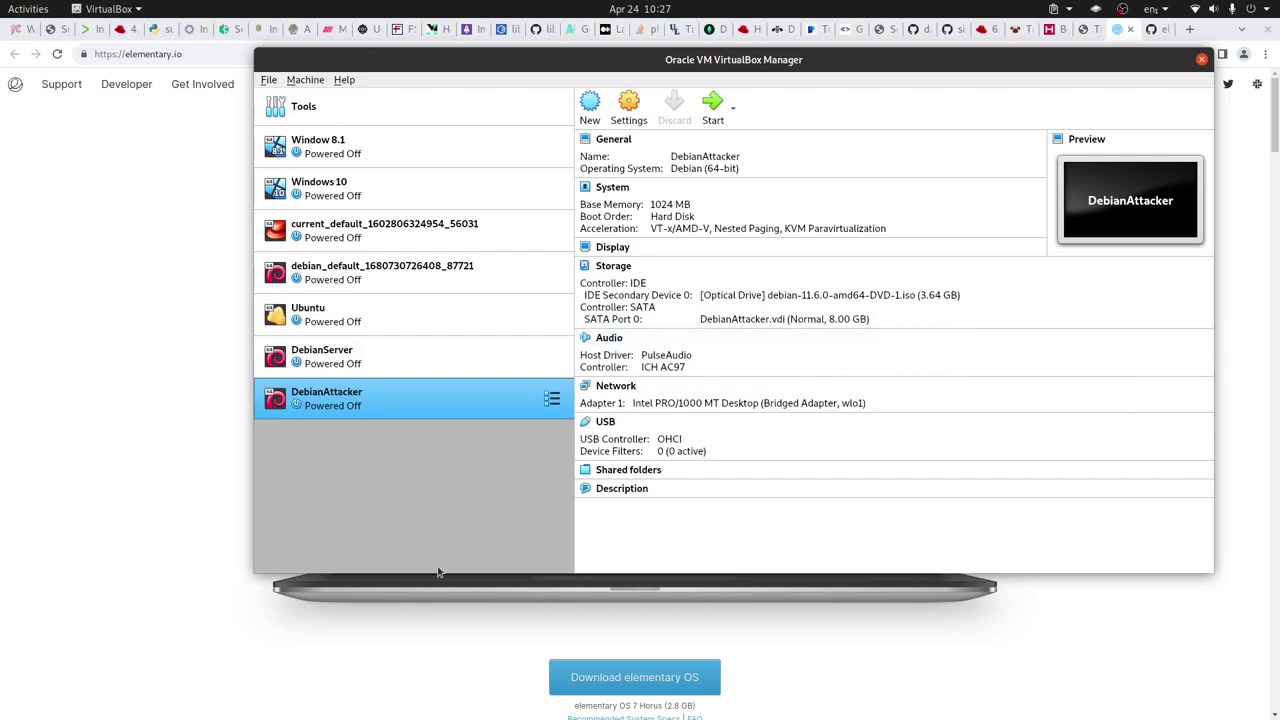
pyautogui.click(305, 79)
pyautogui.click(326, 94)
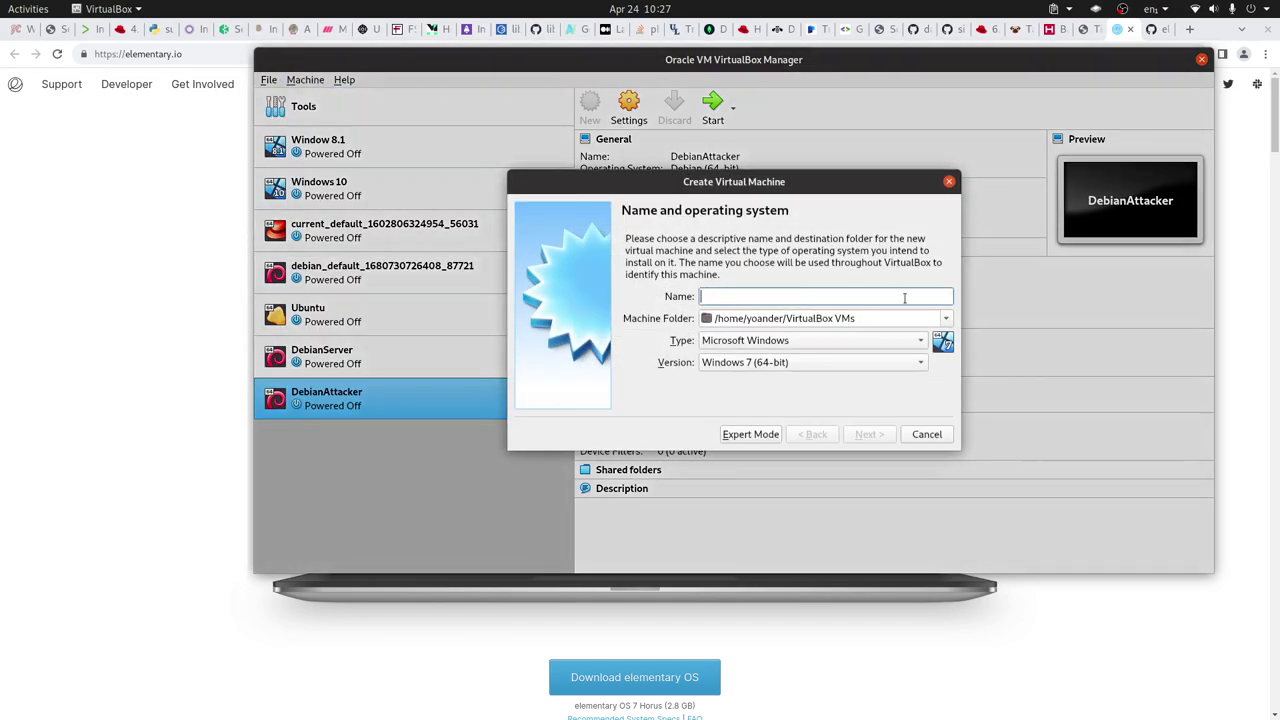
pyautogui.write('Elem')
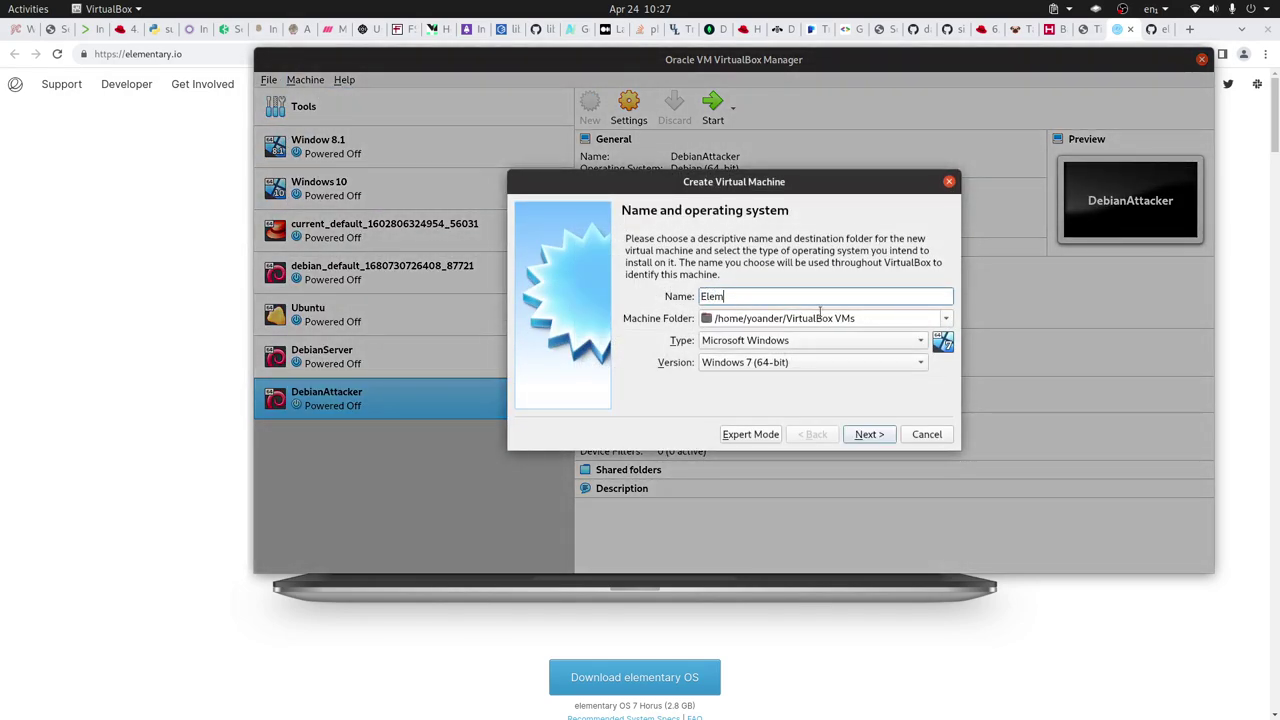
pyautogui.write('entarey')
pyautogui.press('BackSpace')
pyautogui.press('BackSpace')
pyautogui.press('BackSpace')
pyautogui.write('ryOS')
pyautogui.click(805, 341)
pyautogui.click(748, 362)
pyautogui.click(821, 366)
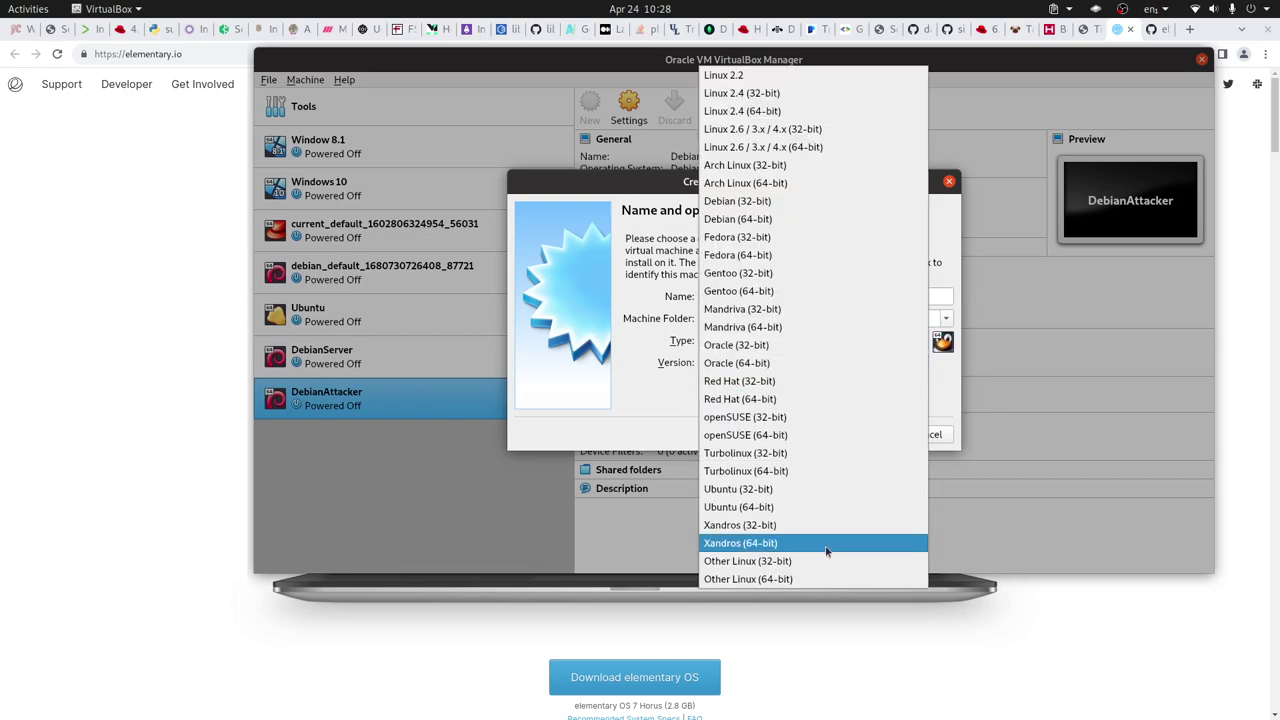
pyautogui.click(820, 579)
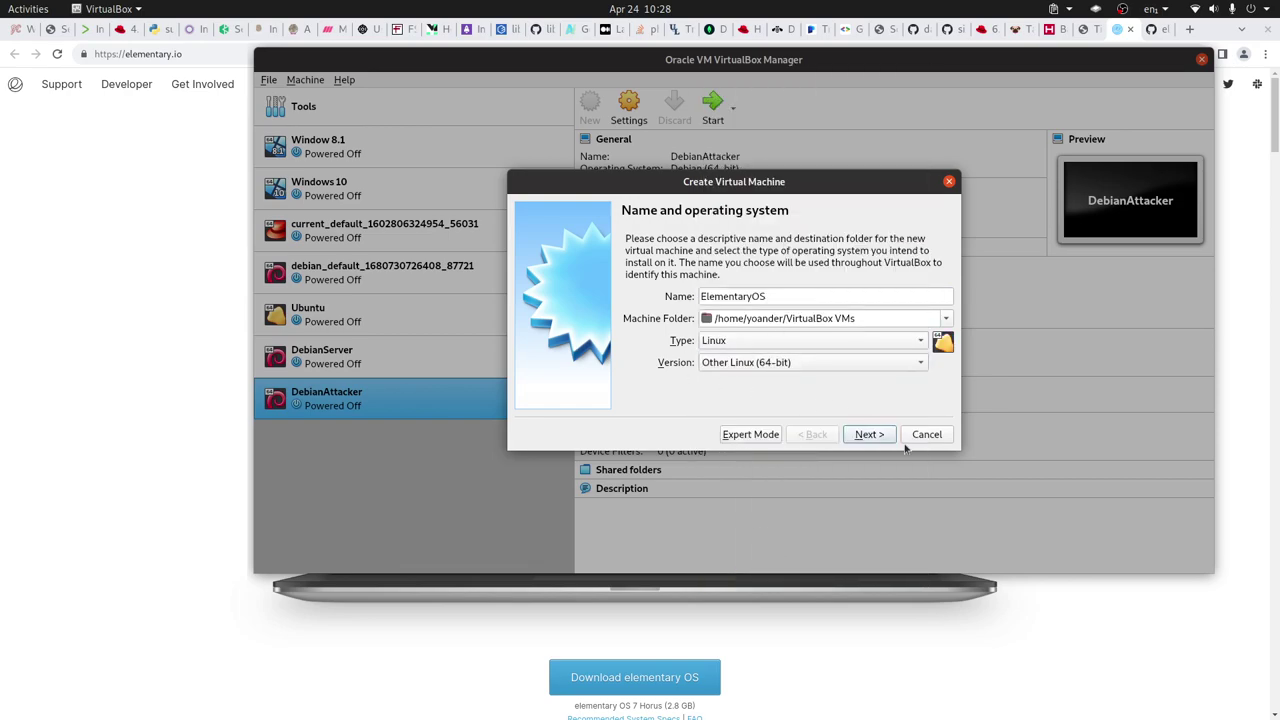
# - Give it 8192 MB of memory and a new dynamically allocated 20 GB VDI disk
pyautogui.click(866, 436)
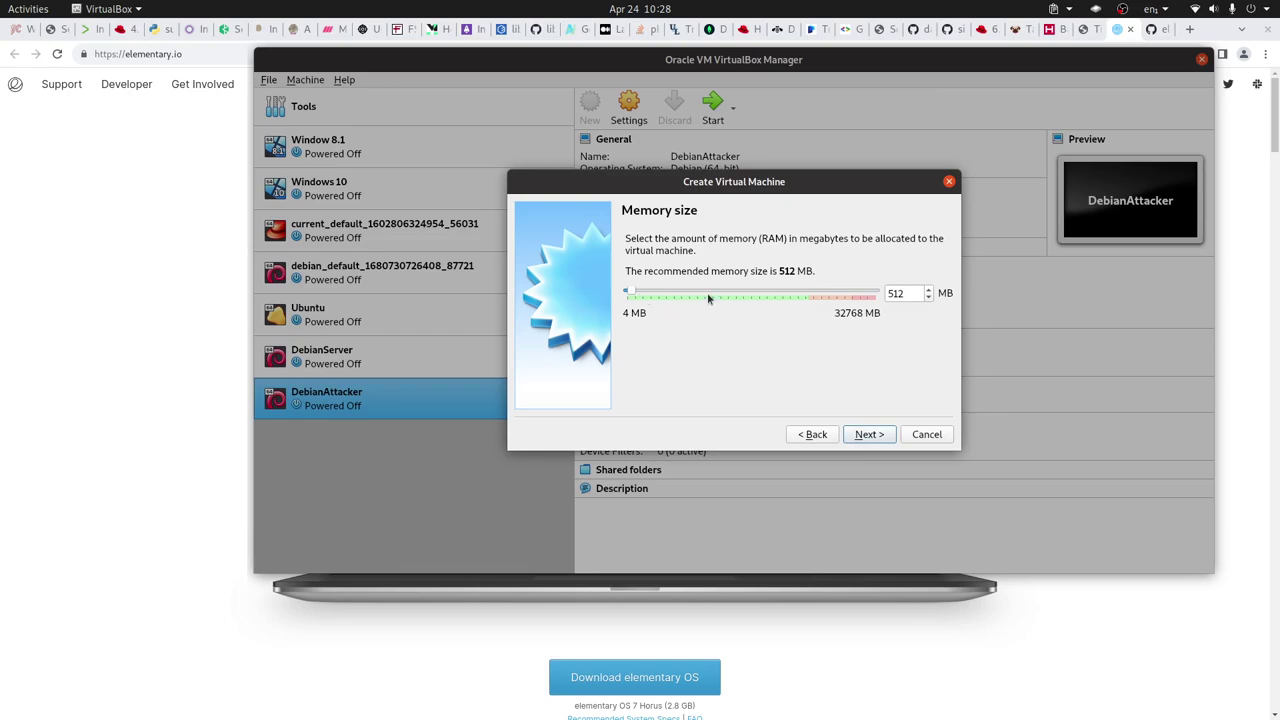
pyautogui.moveTo(696, 293)
pyautogui.mouseDown()
pyautogui.moveTo(714, 287)
pyautogui.moveTo(688, 289)
pyautogui.mouseUp()
pyautogui.click(870, 436)
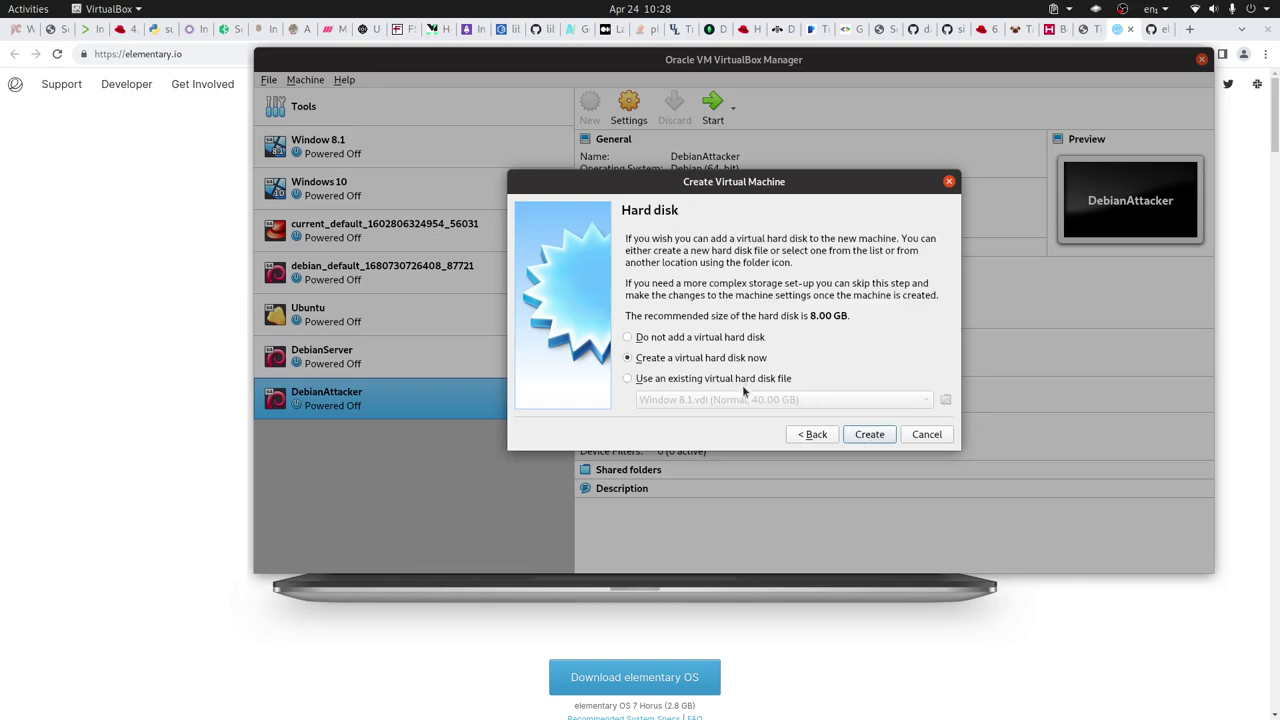
pyautogui.click(872, 436)
pyautogui.click(868, 465)
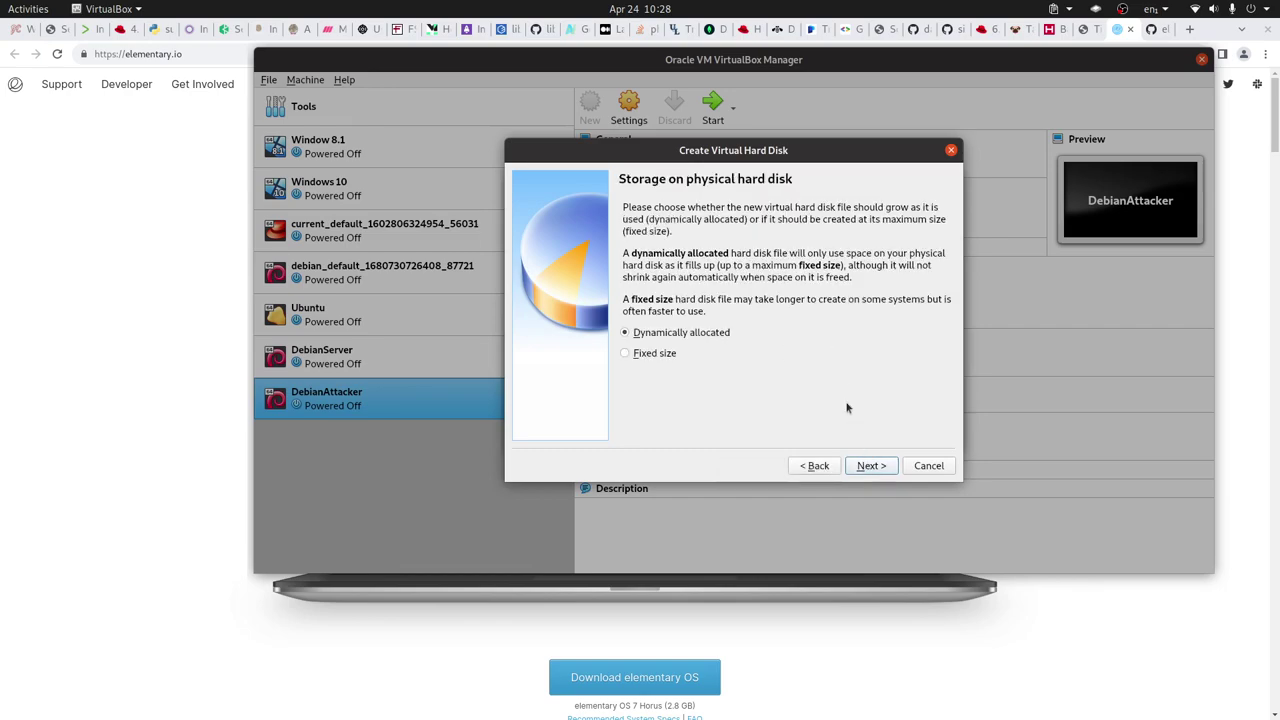
pyautogui.click(870, 465)
pyautogui.click(916, 309)
pyautogui.press('BackSpace')
pyautogui.write('20.00 GB')
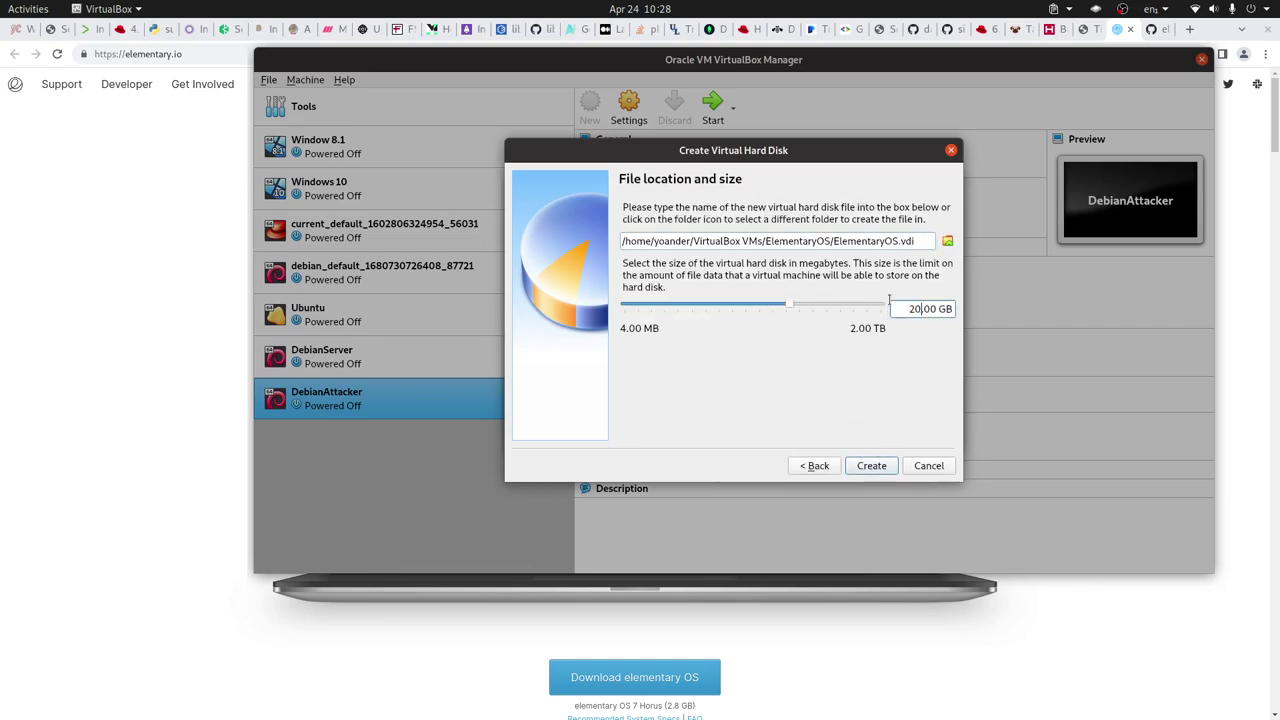
pyautogui.click(866, 466)
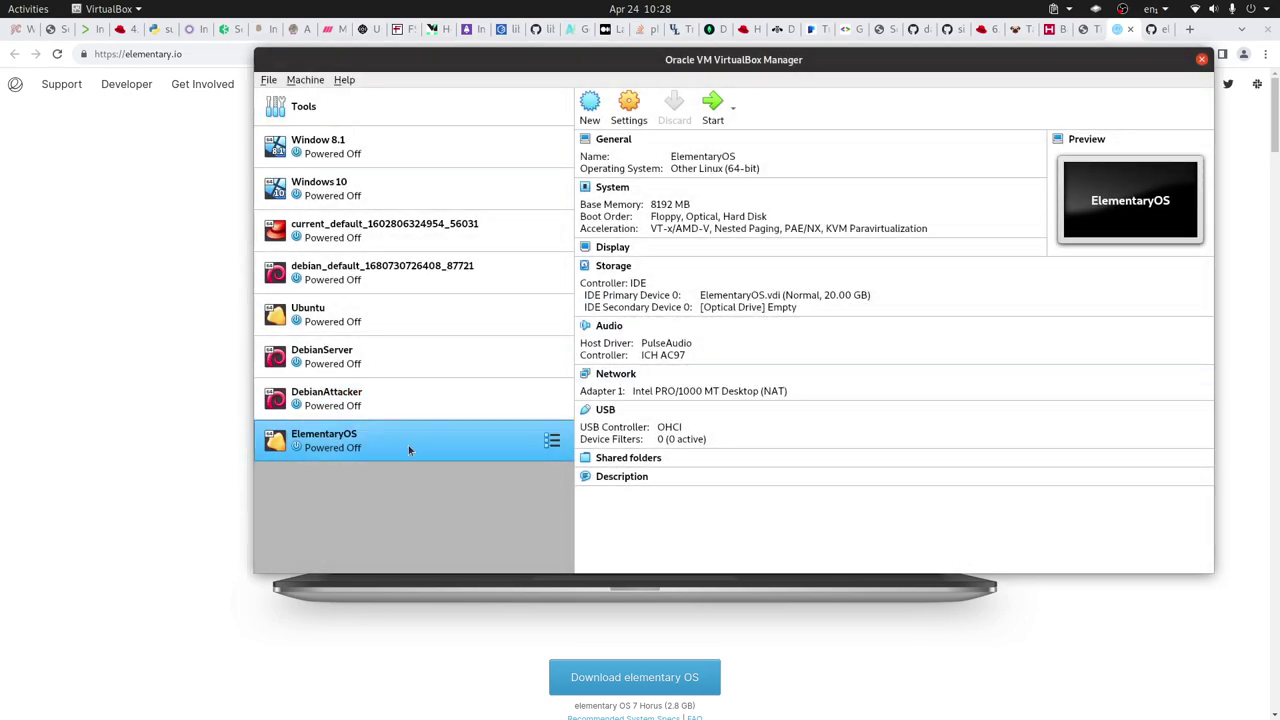
# - In ElementaryOS settings, remove Floppy from the boot order and set 4 processors
pyautogui.rightClick(408, 446)
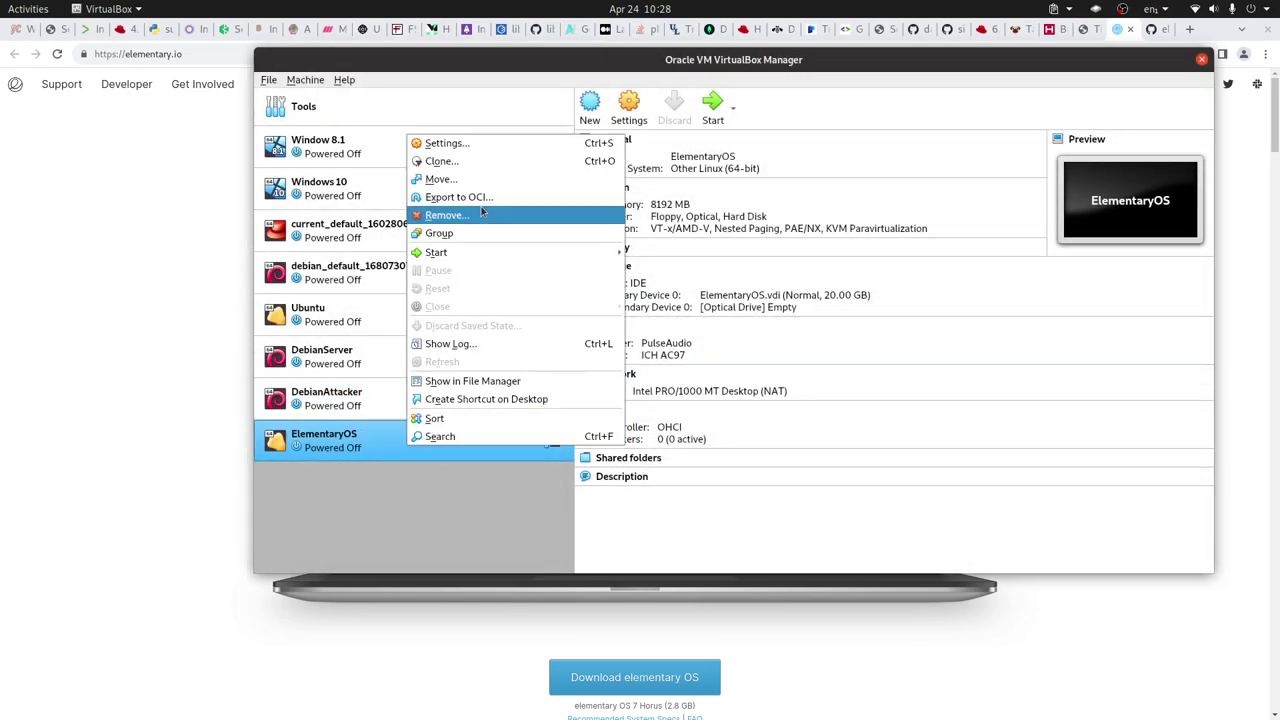
pyautogui.click(476, 143)
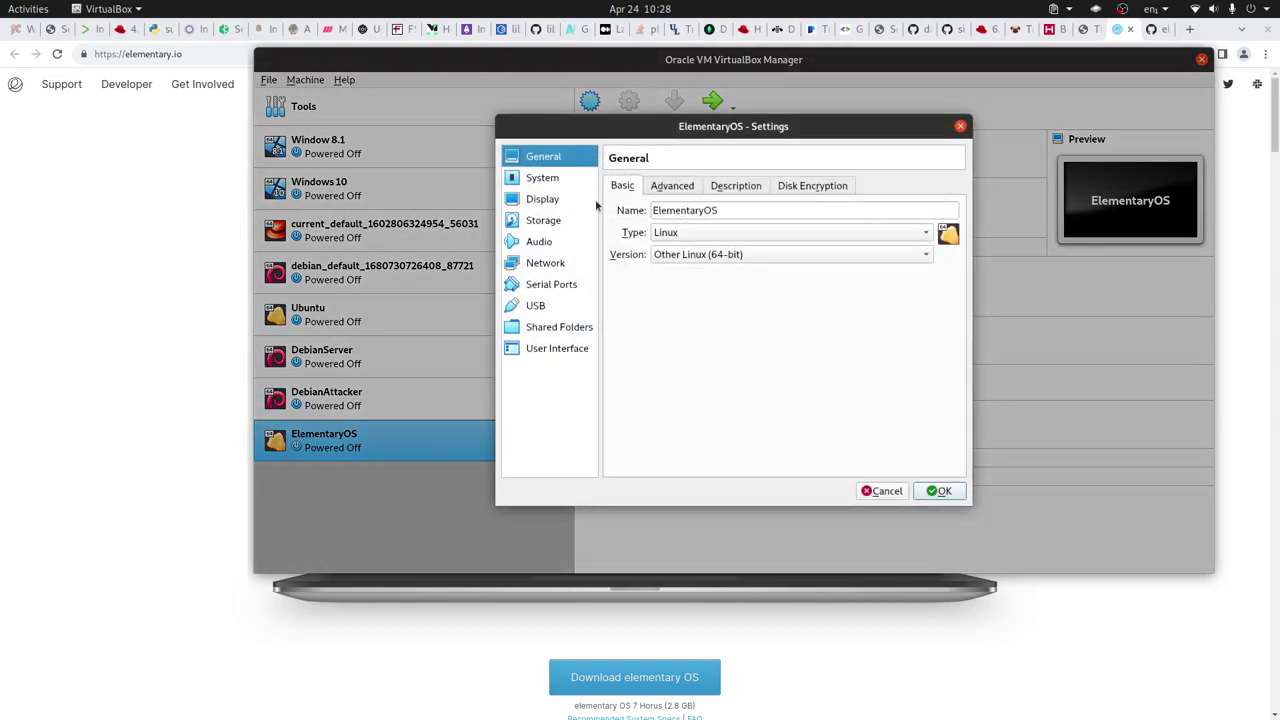
pyautogui.click(552, 185)
pyautogui.click(728, 250)
pyautogui.click(708, 245)
pyautogui.click(700, 183)
pyautogui.doubleClick(929, 211)
pyautogui.write('4')
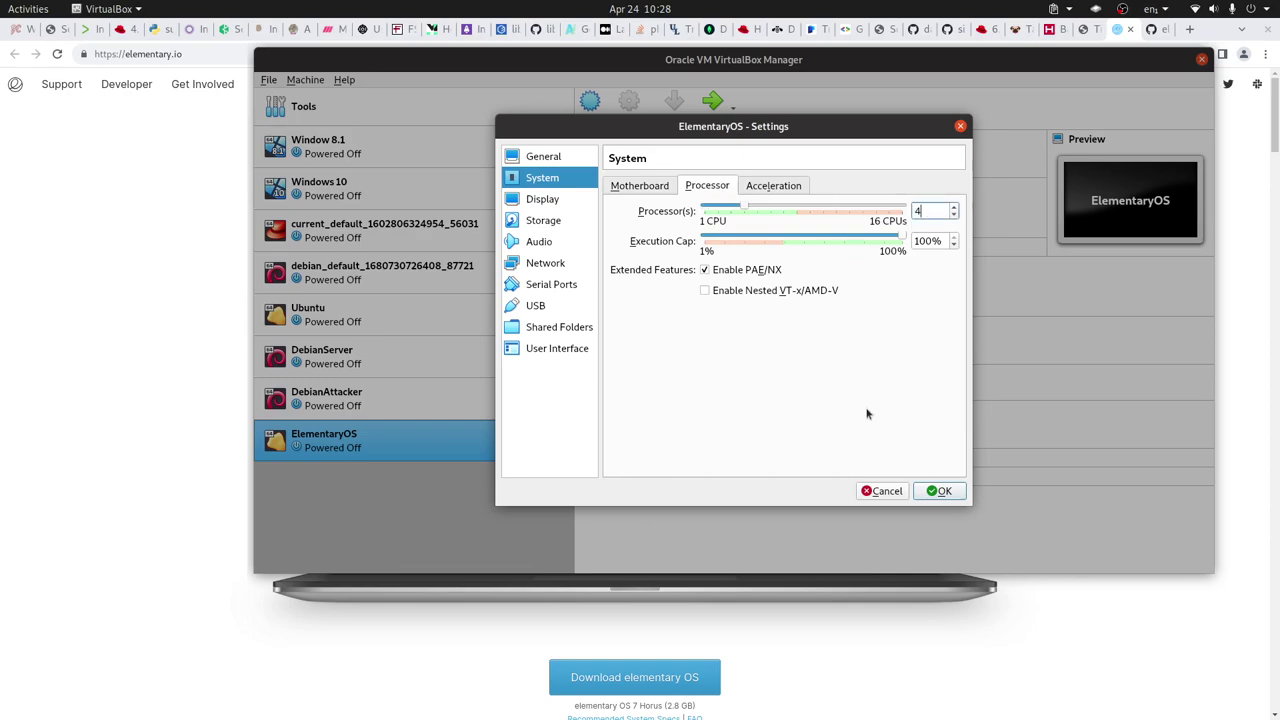
pyautogui.click(947, 491)
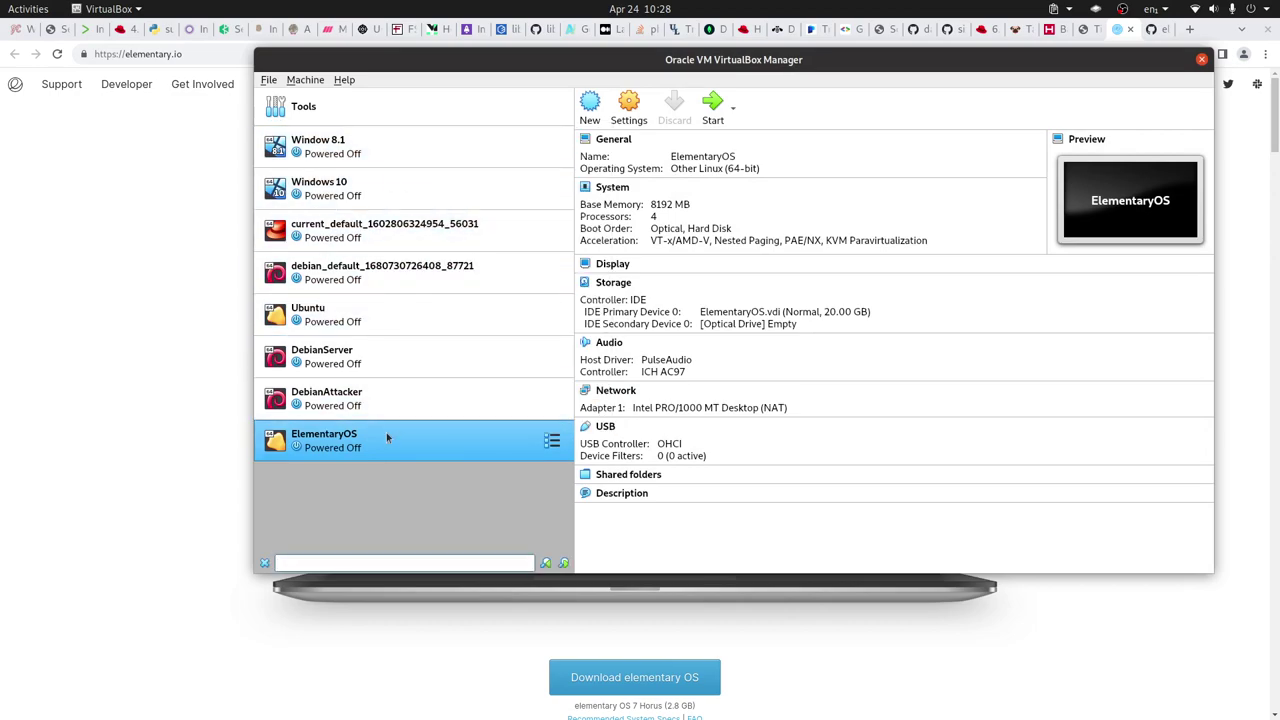
# - Insert the elementaryos-7.0-stable.20230129rc.iso image into the machine's empty optical drive
pyautogui.rightClick(390, 430)
pyautogui.click(455, 136)
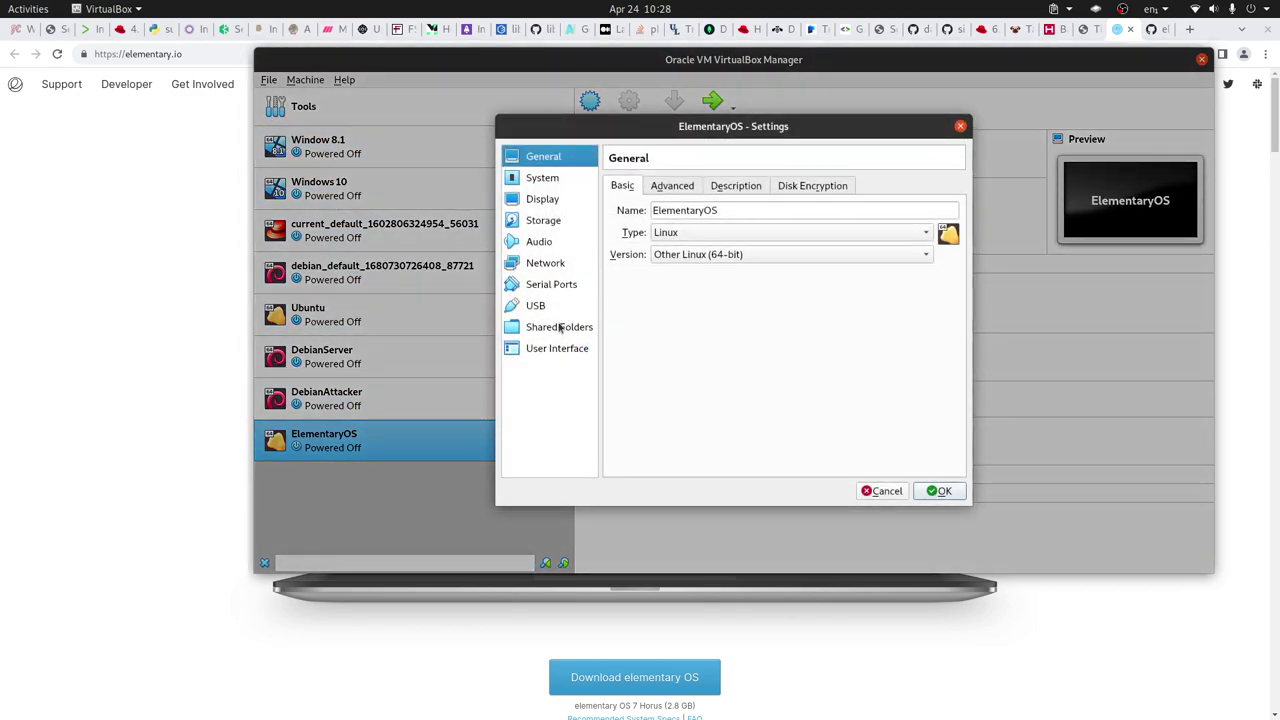
pyautogui.click(550, 224)
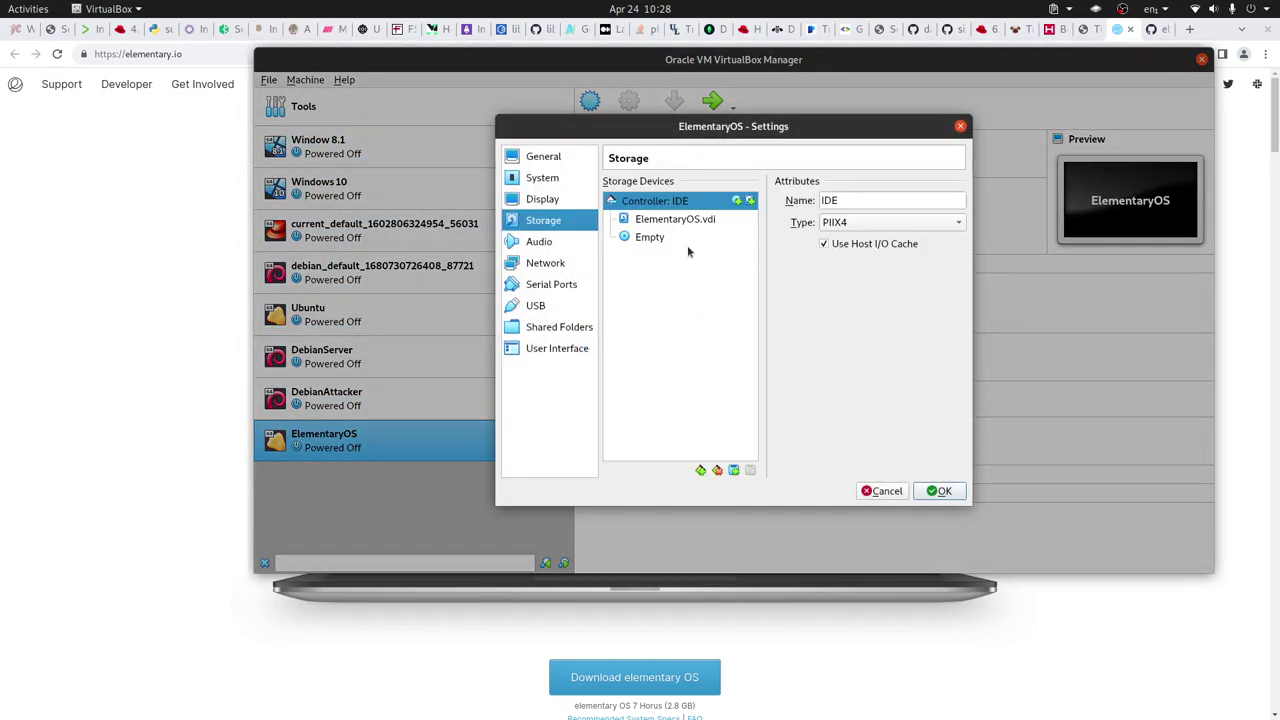
pyautogui.click(668, 238)
pyautogui.click(958, 200)
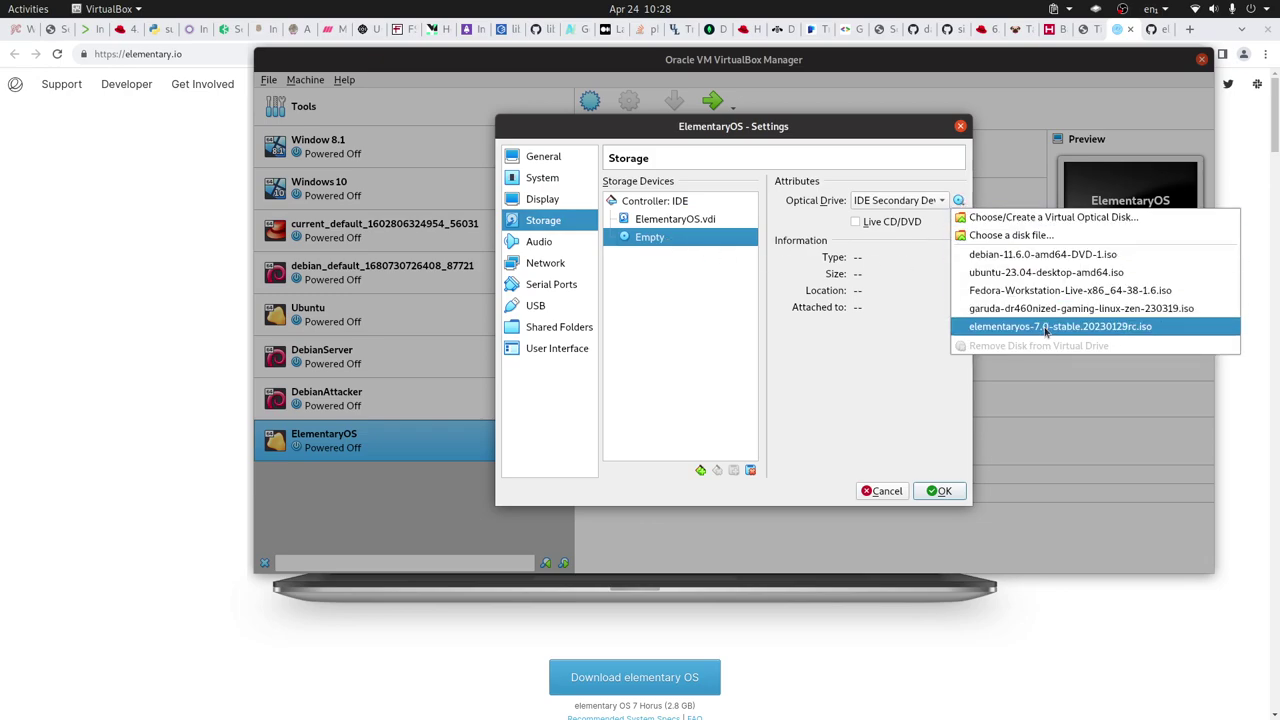
pyautogui.click(1000, 328)
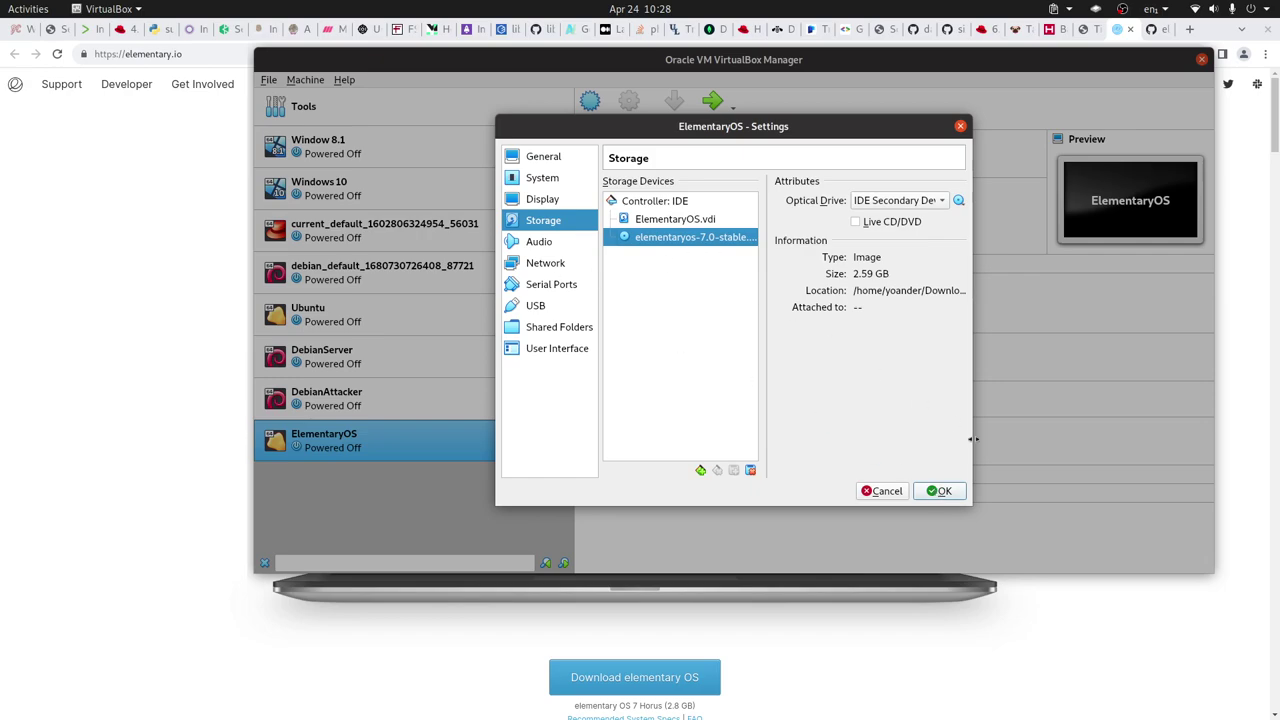
pyautogui.click(942, 492)
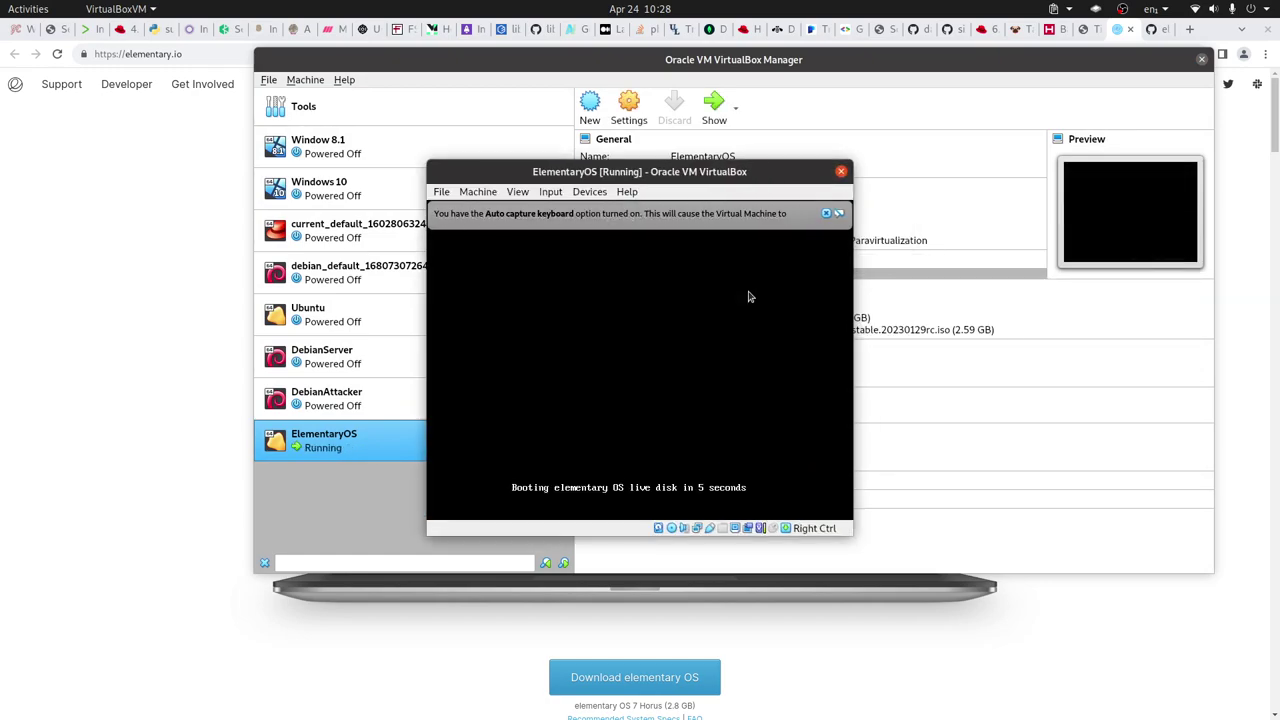
# - Dismiss the keyboard auto-capture and mouse pointer integration notices while the live disk boots
pyautogui.click(827, 213)
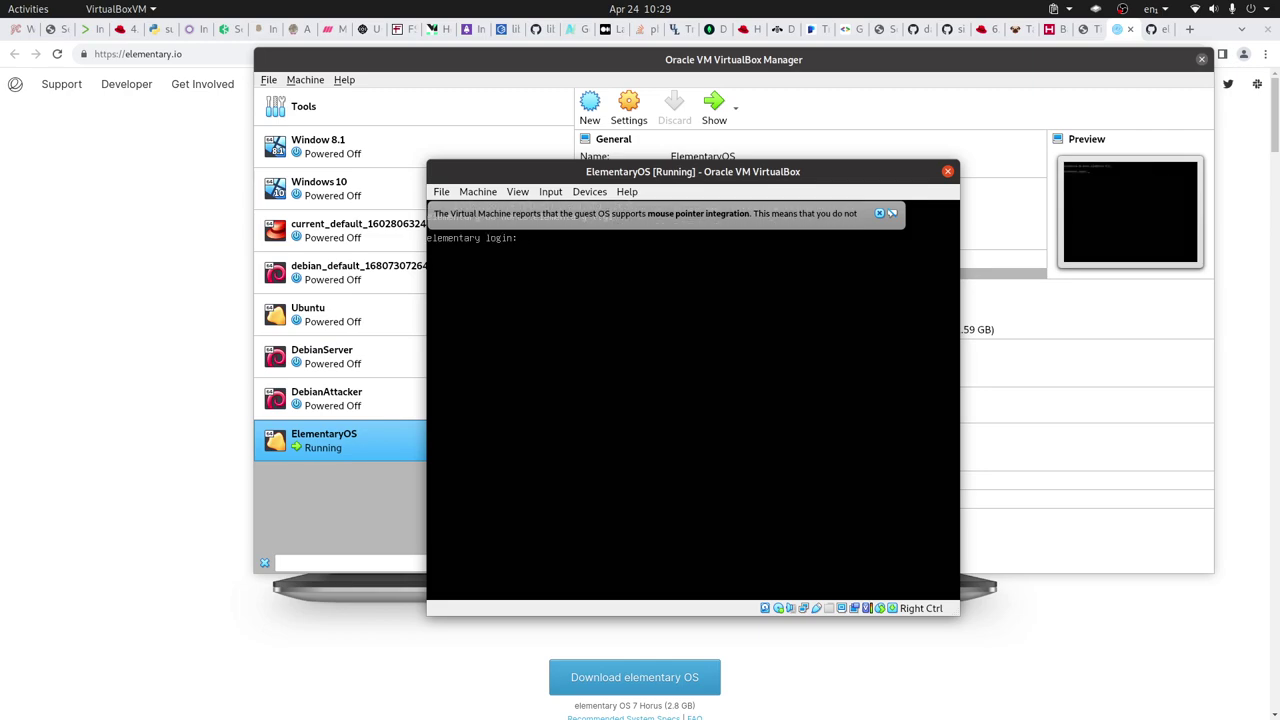
pyautogui.click(880, 214)
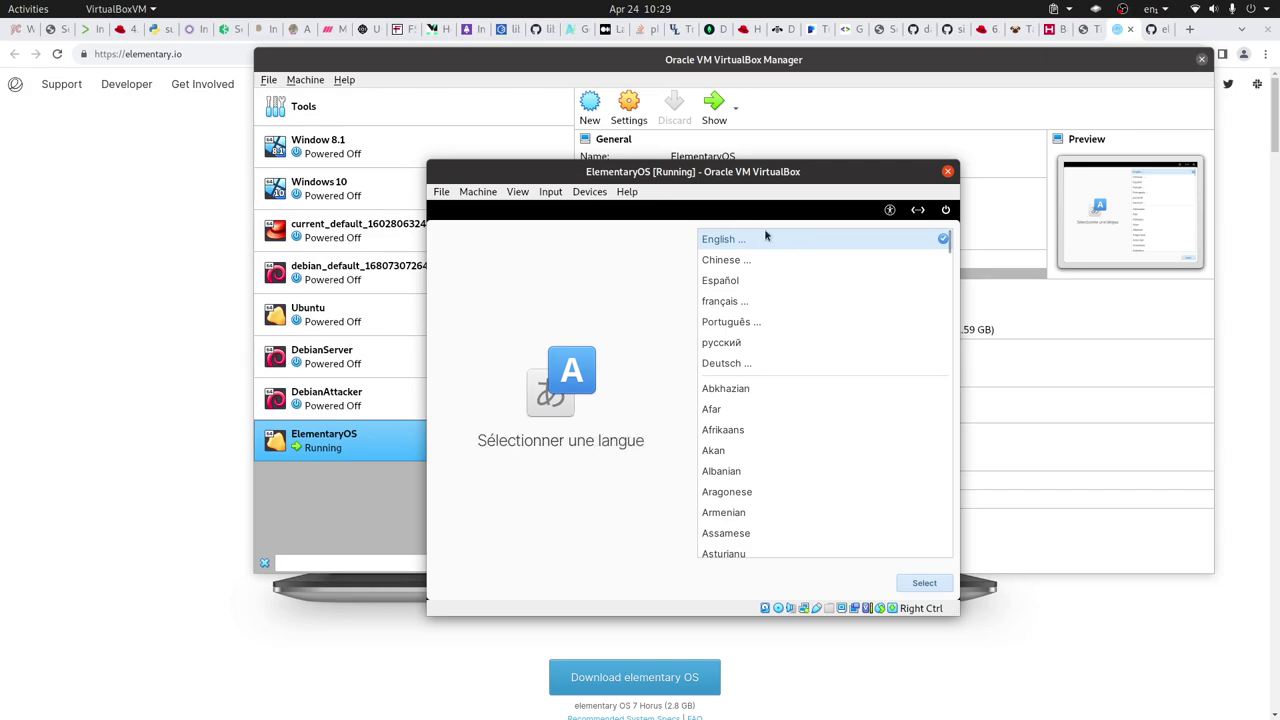
# - Choose English, United States, and the English (US, intl., with dead keys) keyboard layout
pyautogui.click(925, 583)
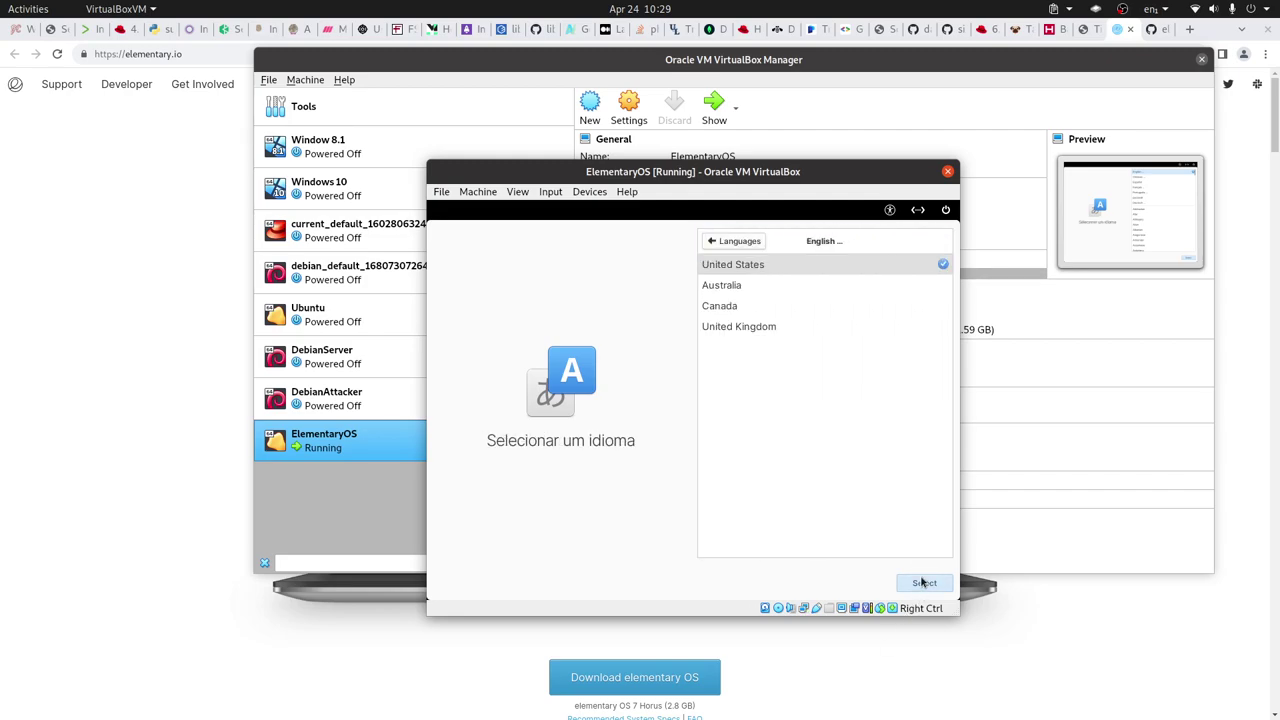
pyautogui.click(918, 588)
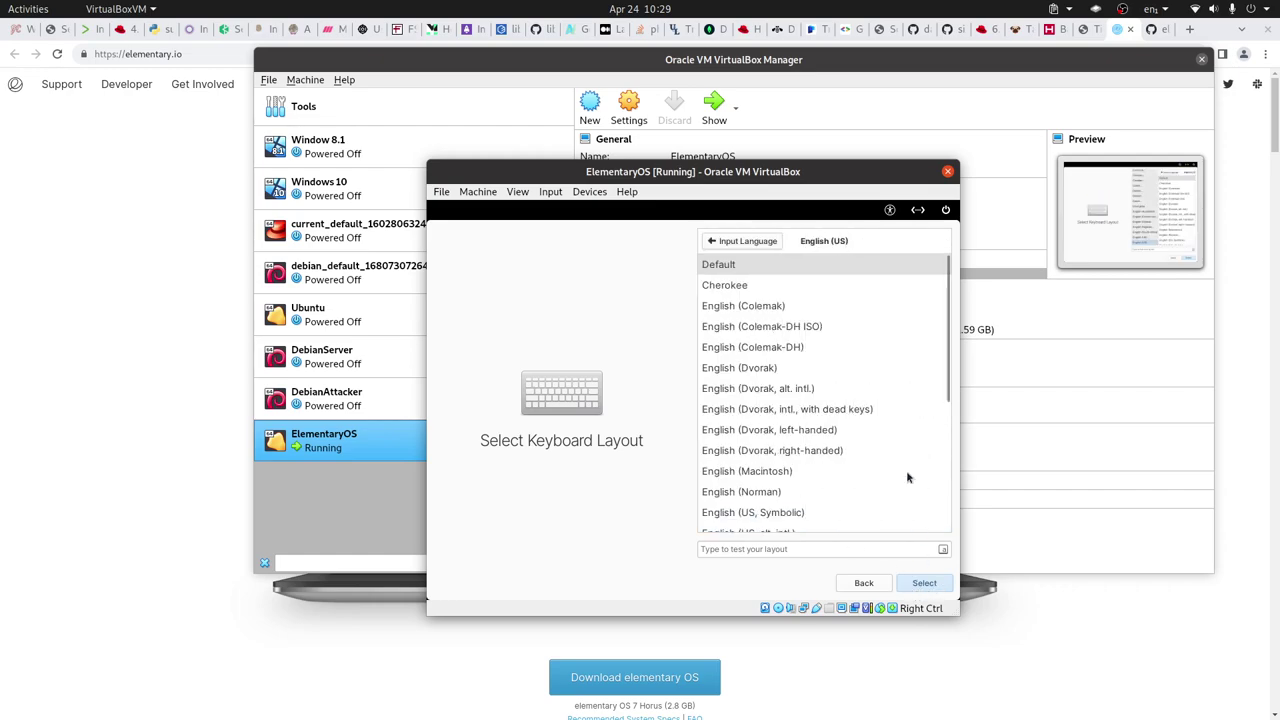
pyautogui.scroll(-2, 849, 431)
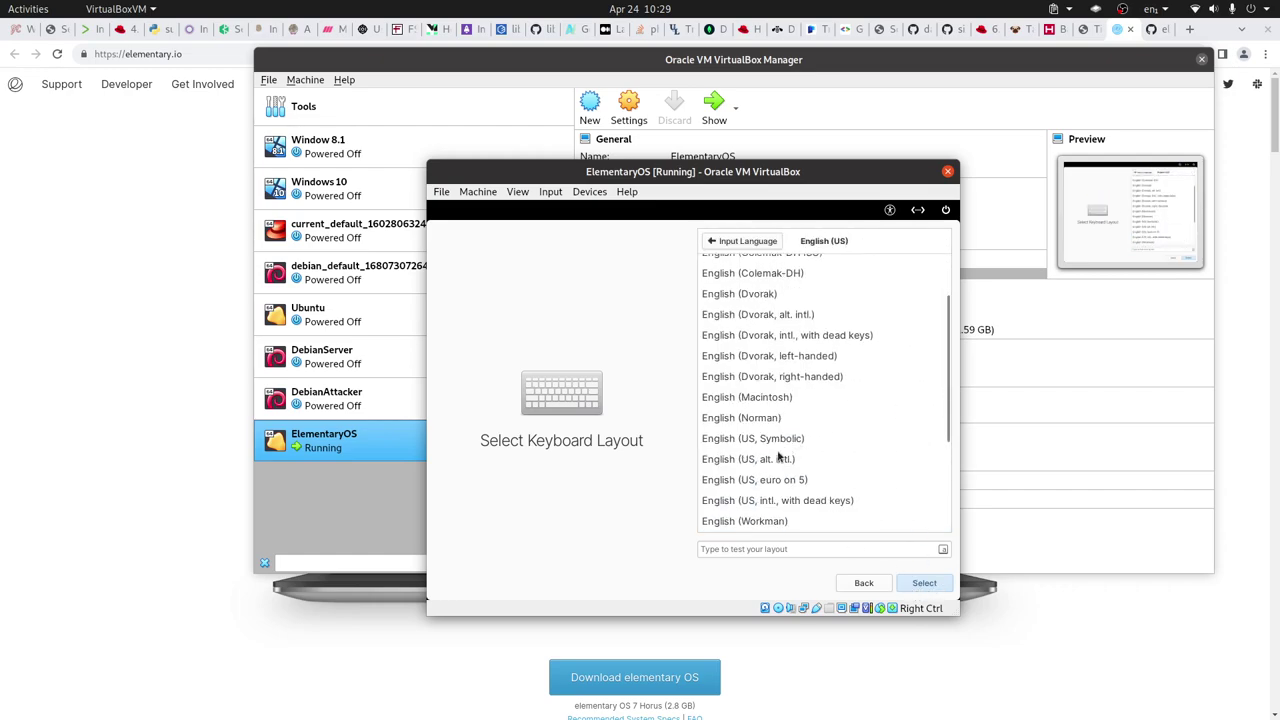
pyautogui.click(785, 457)
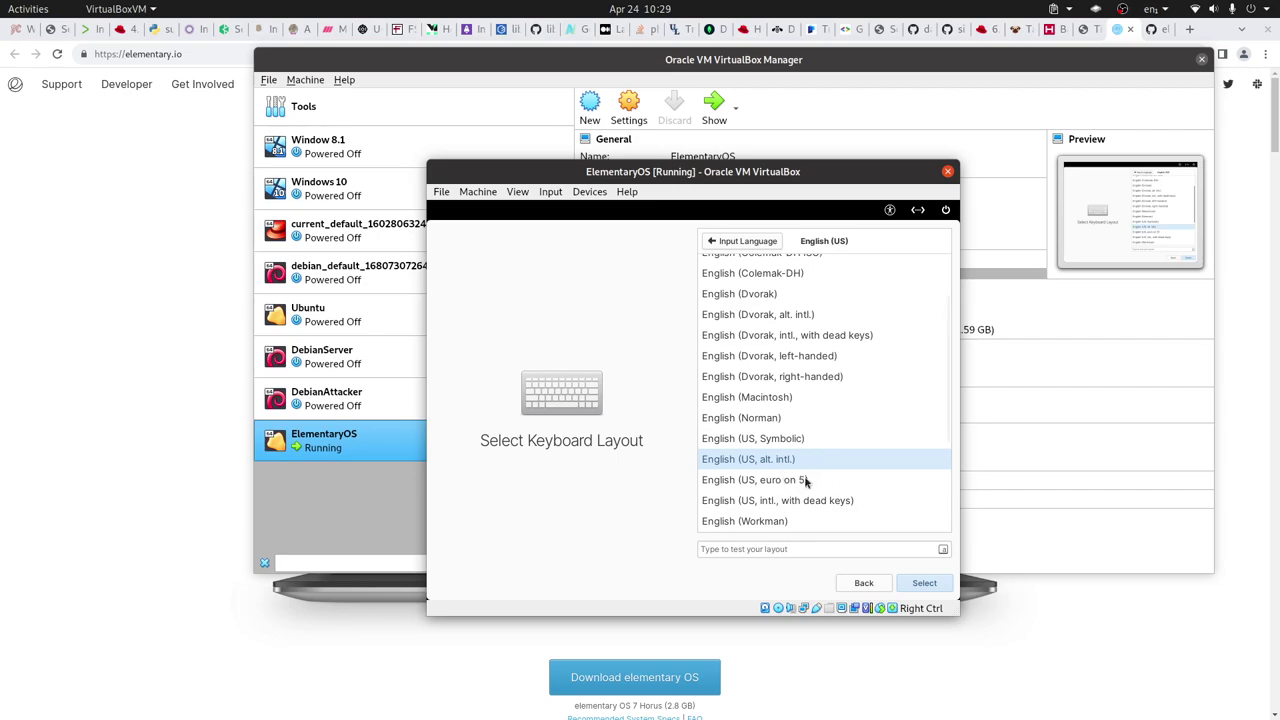
pyautogui.click(790, 503)
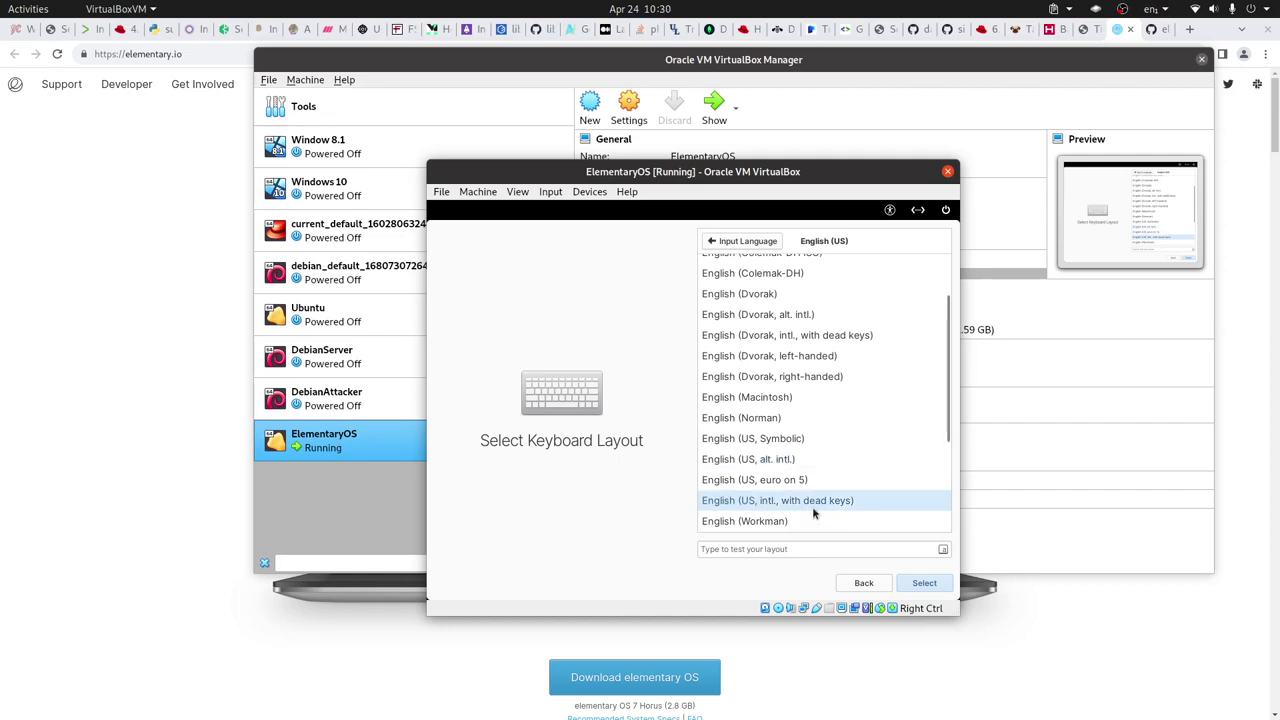
pyautogui.click(926, 585)
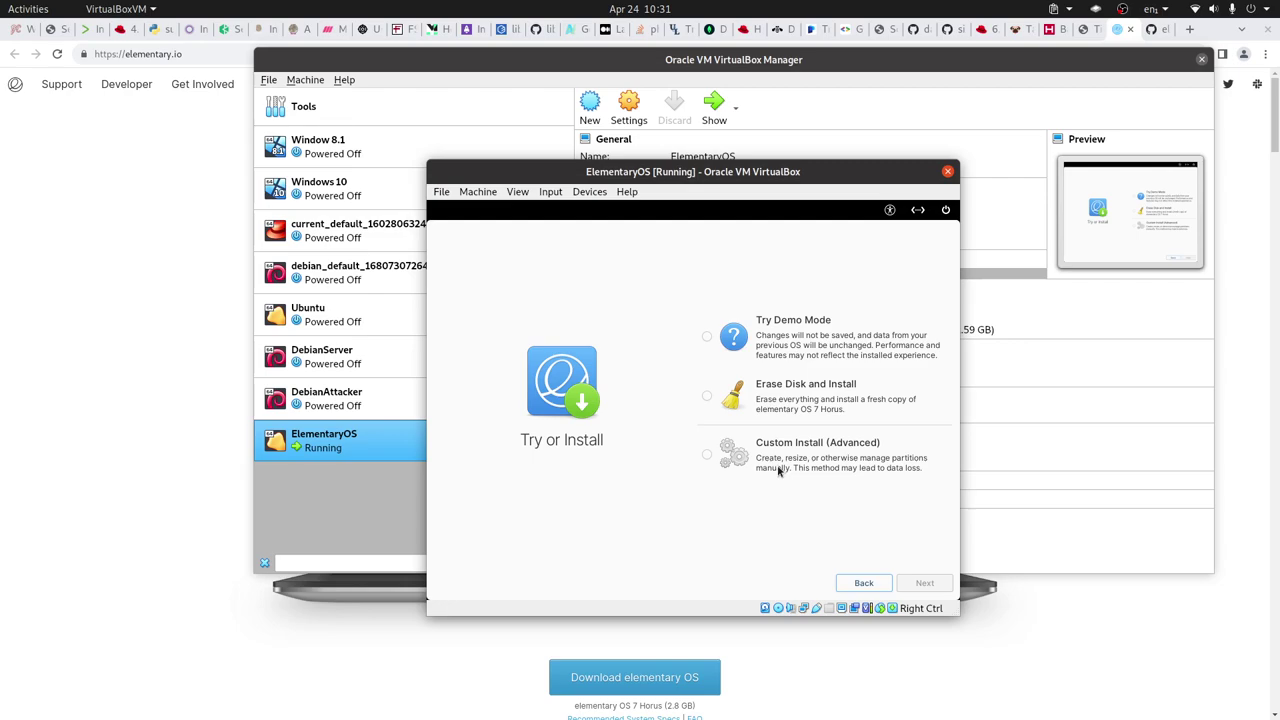
# - Choose Erase Disk and Install, accept the VM warning, and erase the ATA VBOX HARDDISK drive
pyautogui.click(707, 398)
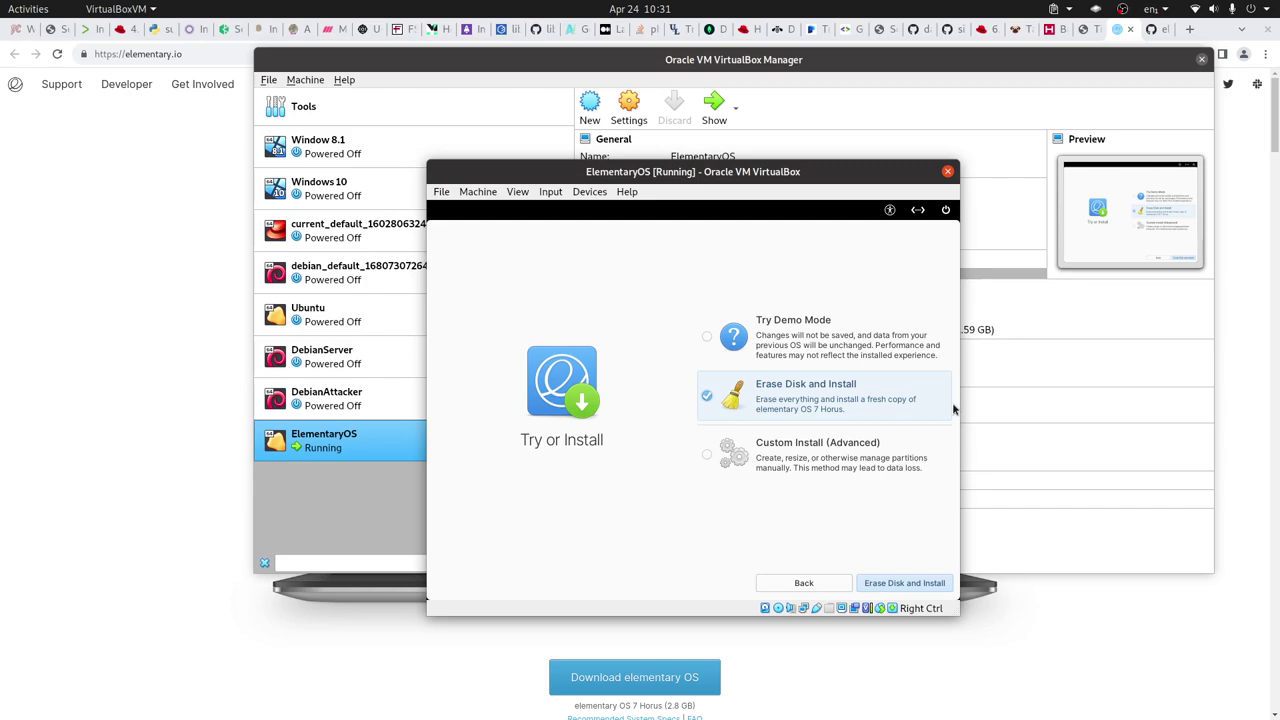
pyautogui.click(904, 586)
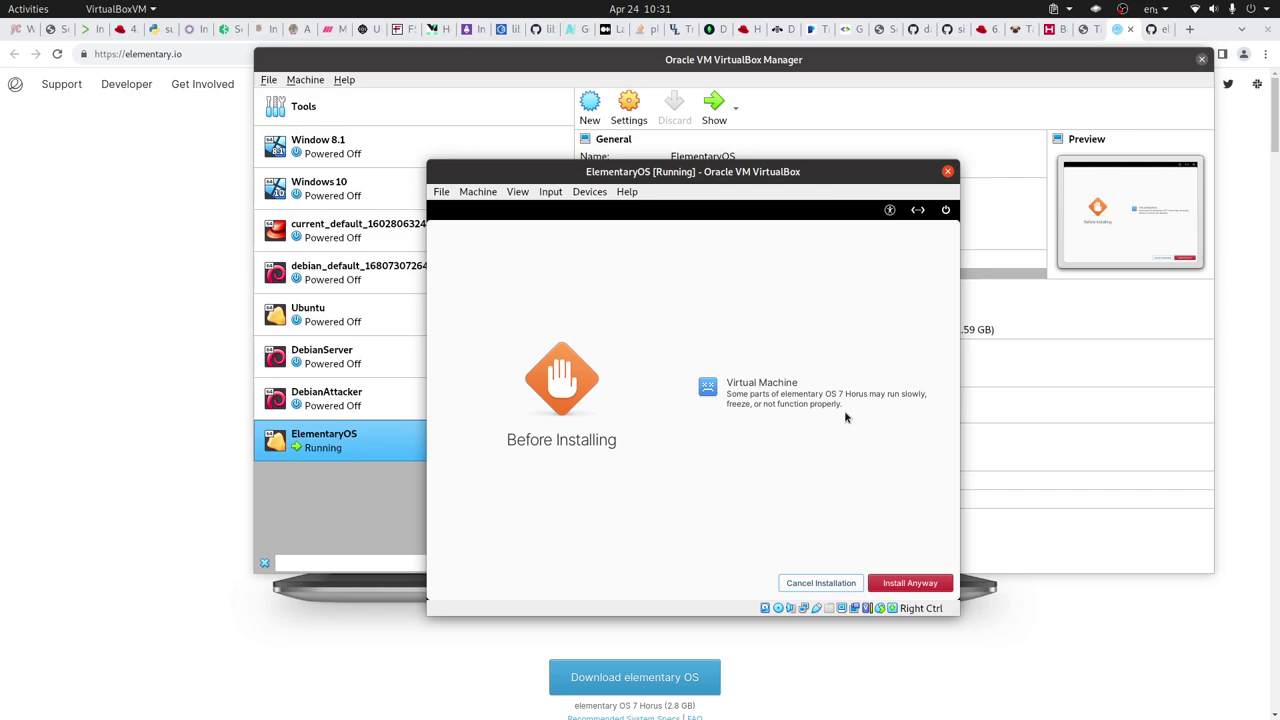
pyautogui.click(912, 584)
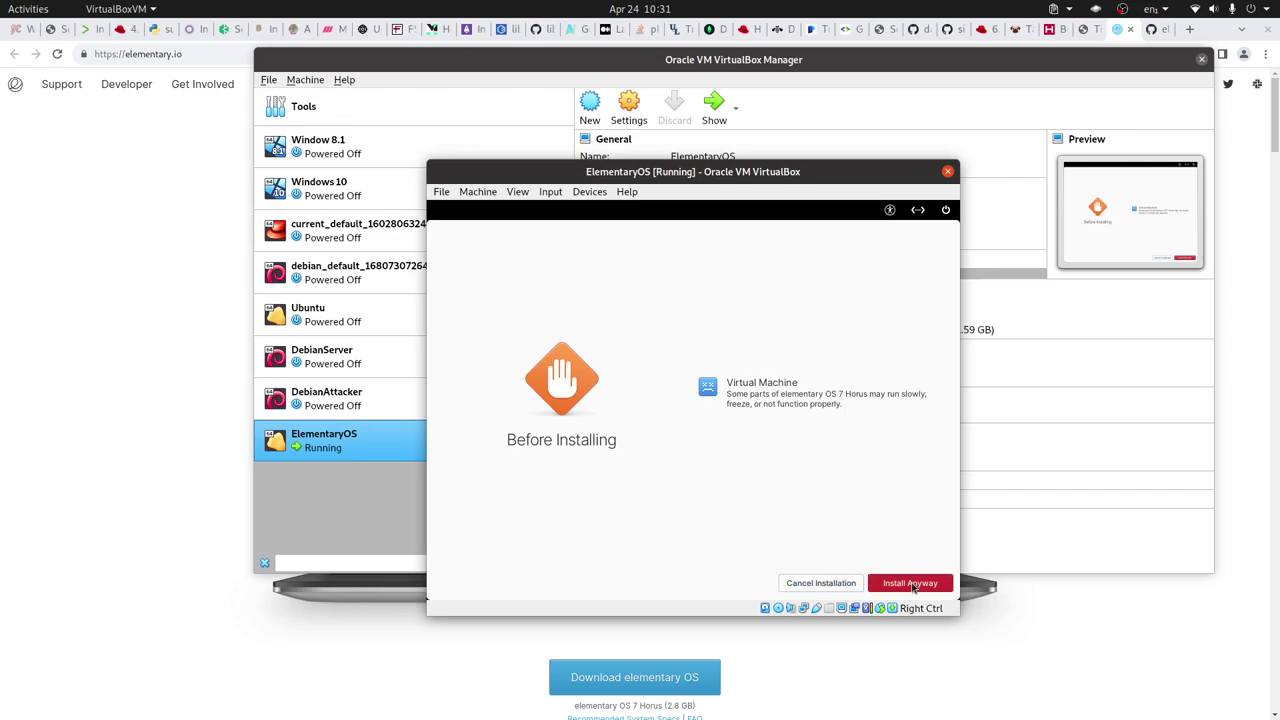
pyautogui.click(708, 413)
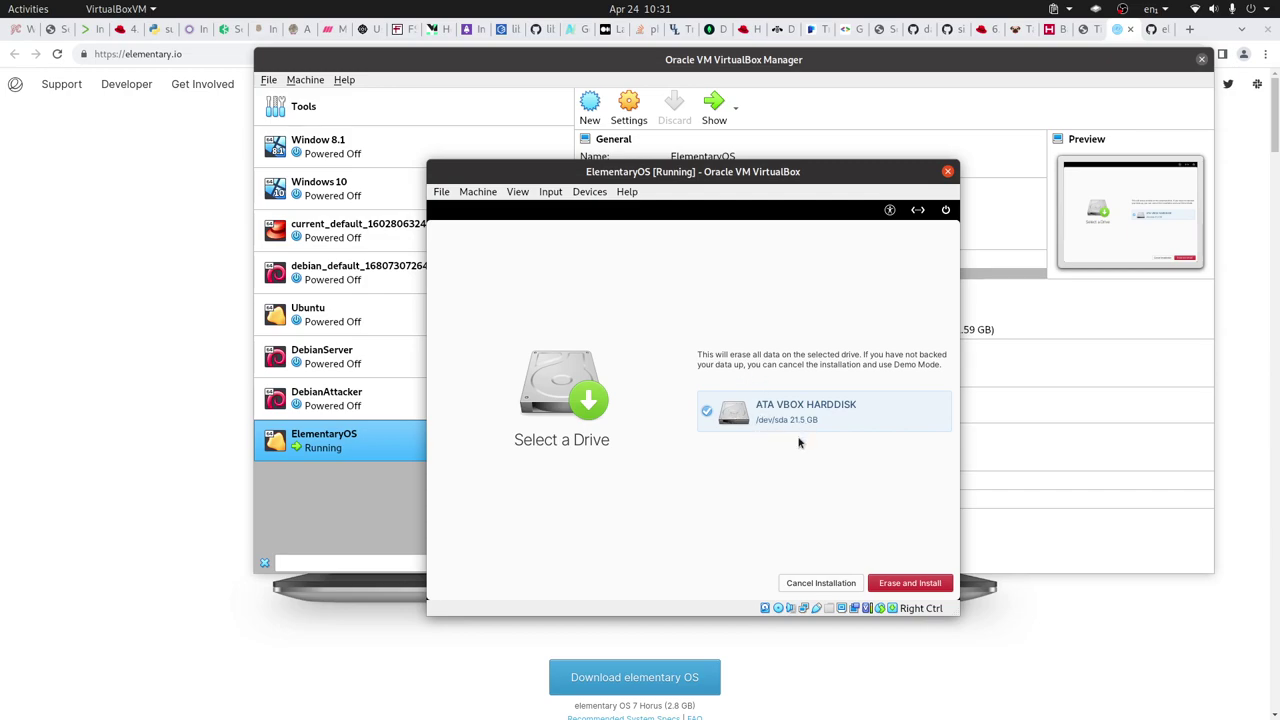
pyautogui.click(930, 585)
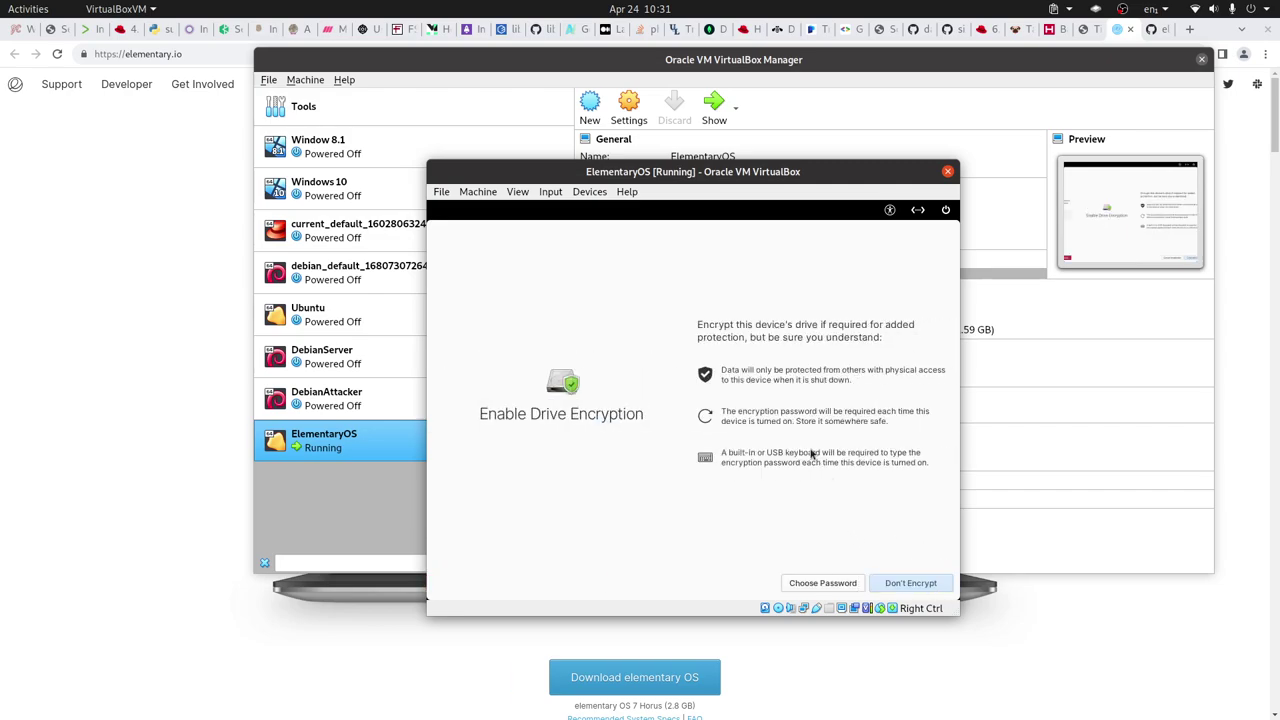
# - Choose Don't Encrypt to start installing elementary OS on the virtual disk
pyautogui.click(902, 586)
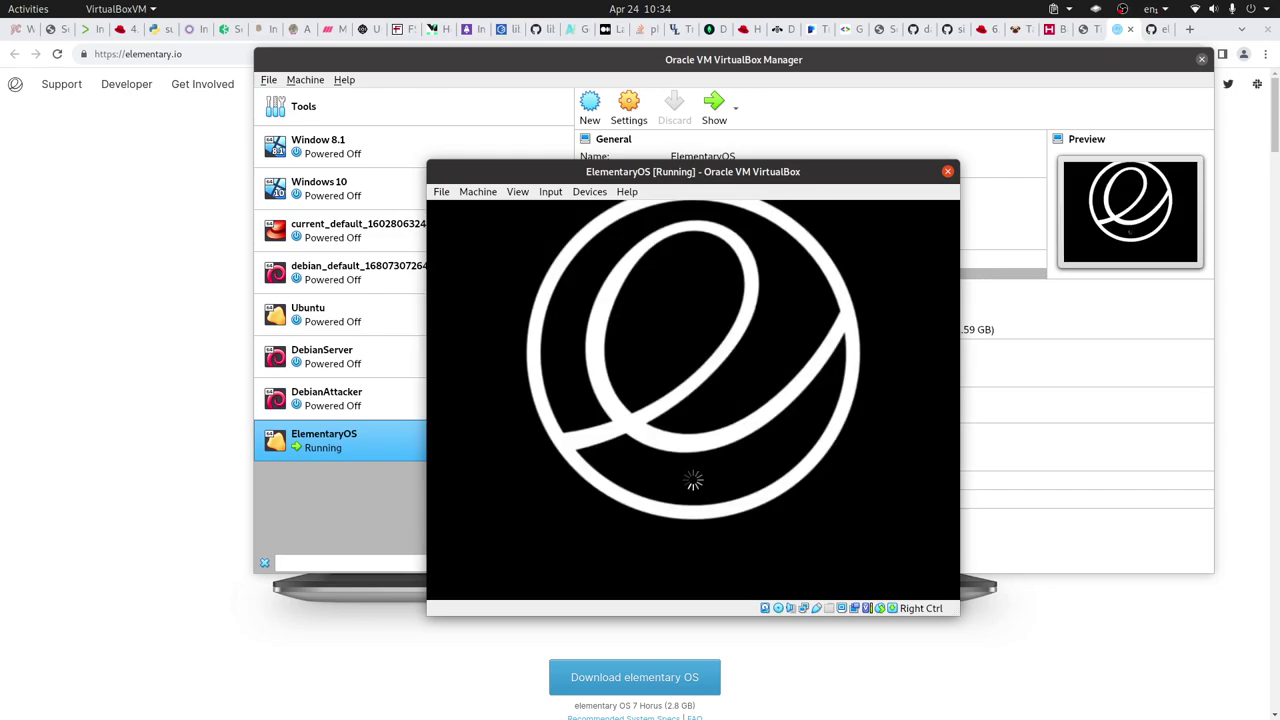
# - Continue past the remove-medium prompt, dismiss the mouse integration notice, and pick English
pyautogui.press('Return')
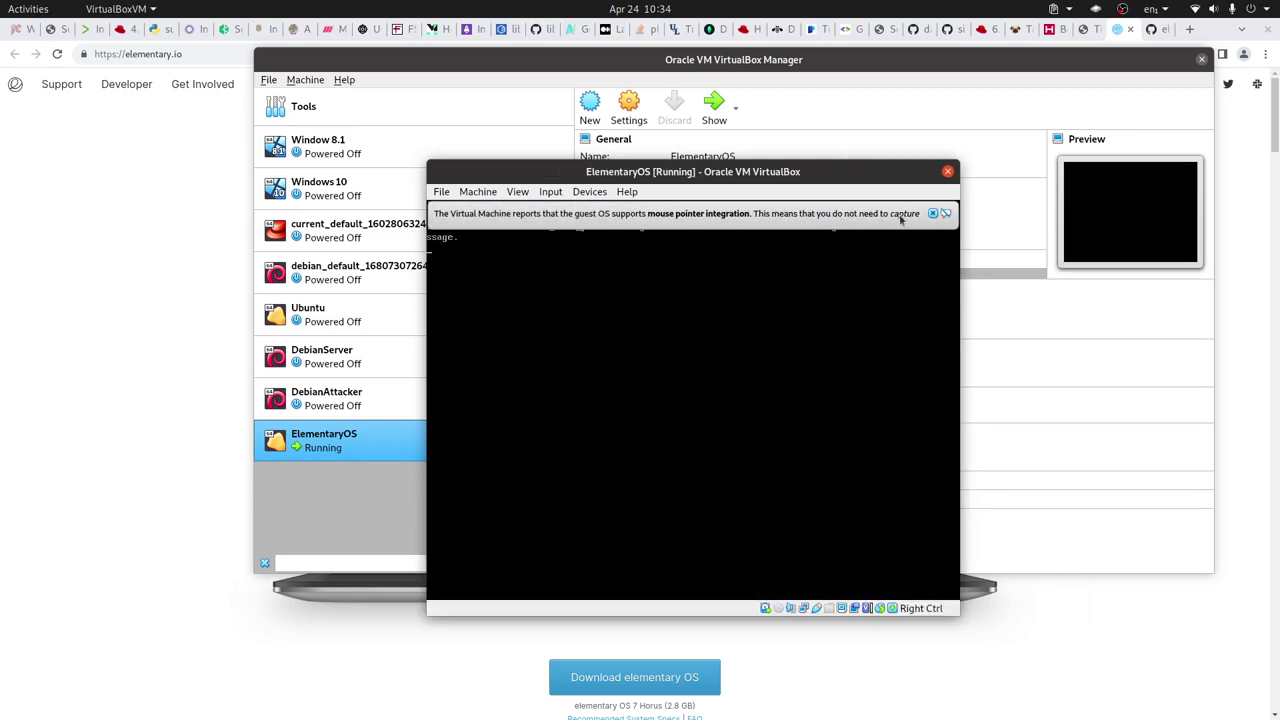
pyautogui.click(933, 214)
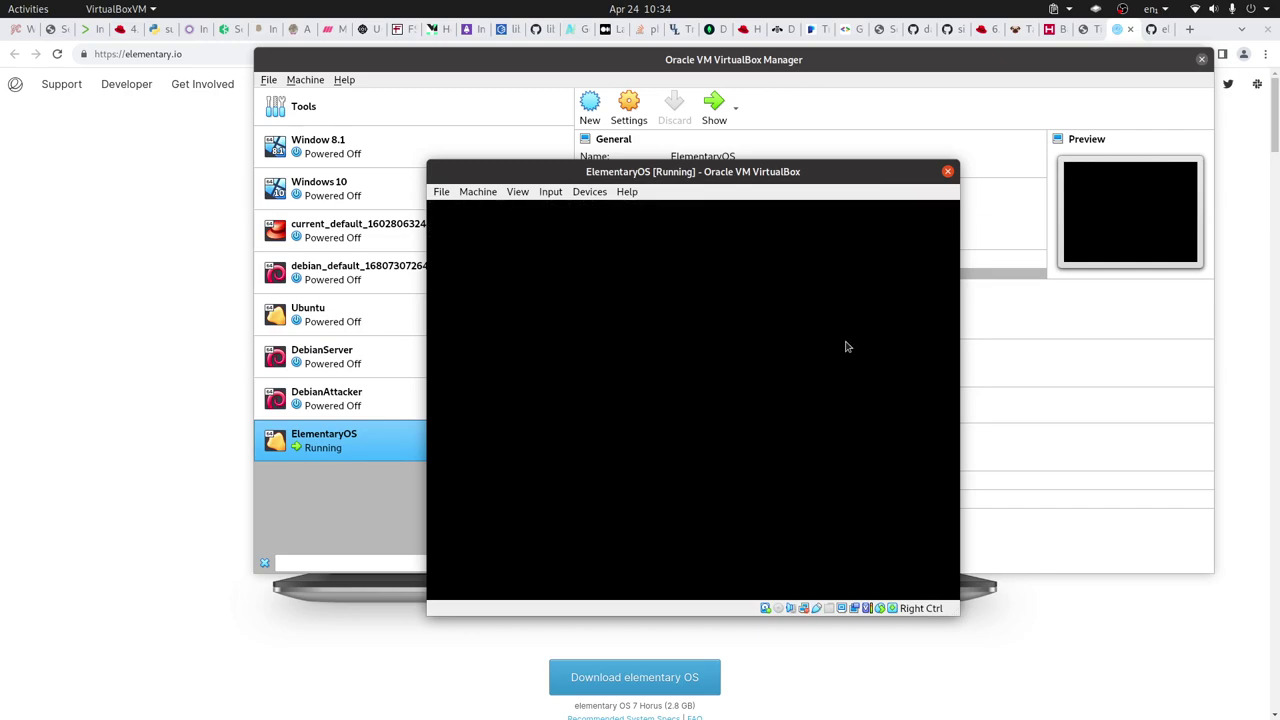
pyautogui.click(768, 246)
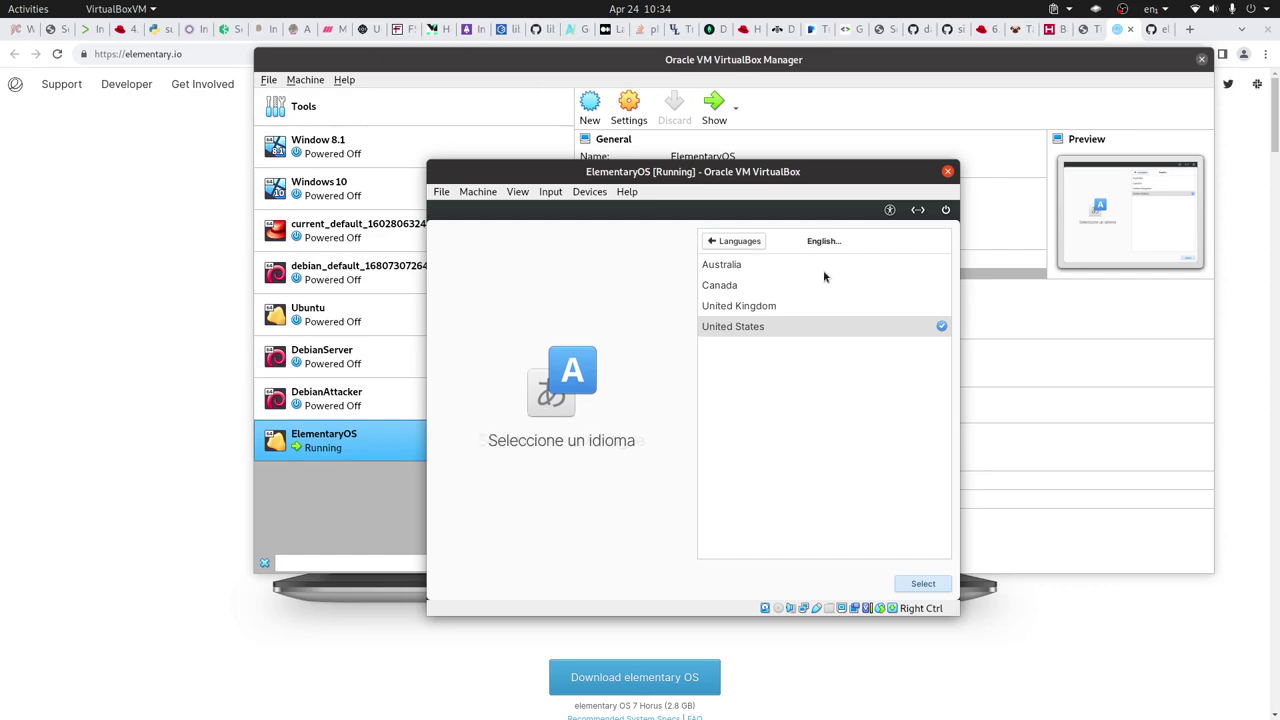
# - Confirm English (United States) and select the English (US, intl., with dead keys) keyboard variant
pyautogui.click(924, 586)
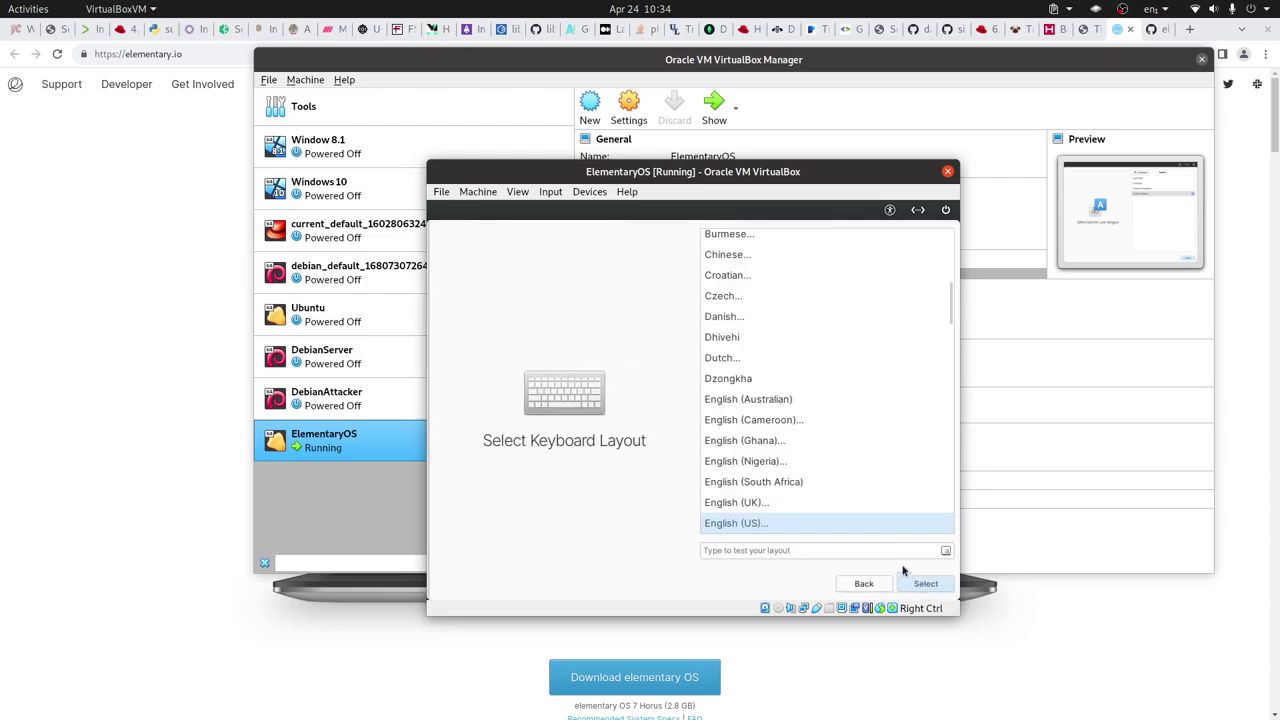
pyautogui.click(932, 587)
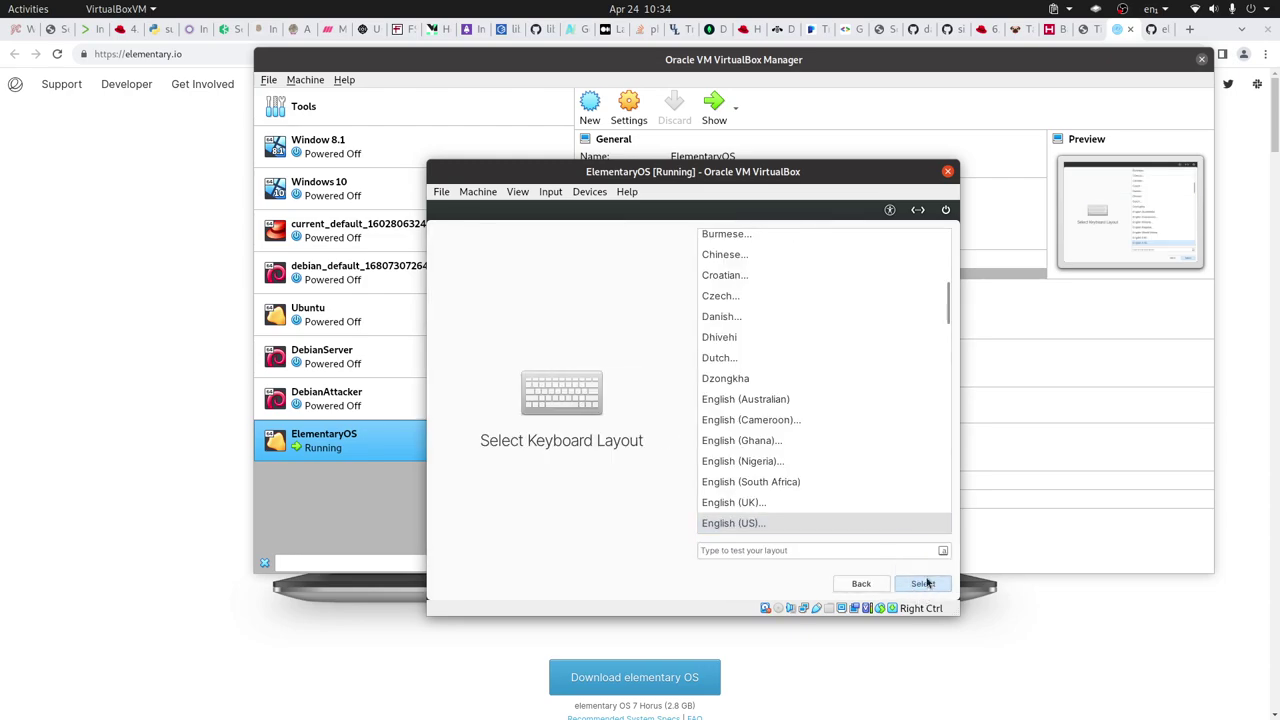
pyautogui.scroll(-2, 833, 383)
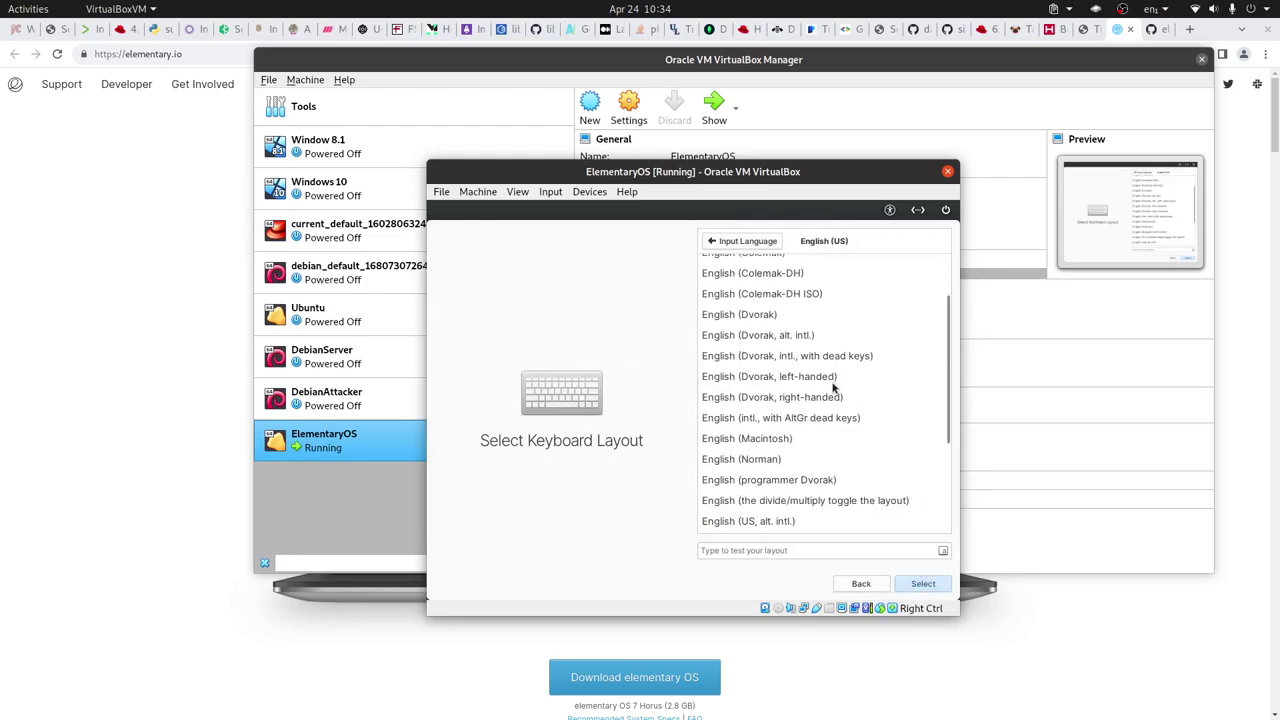
pyautogui.scroll(-1, 829, 487)
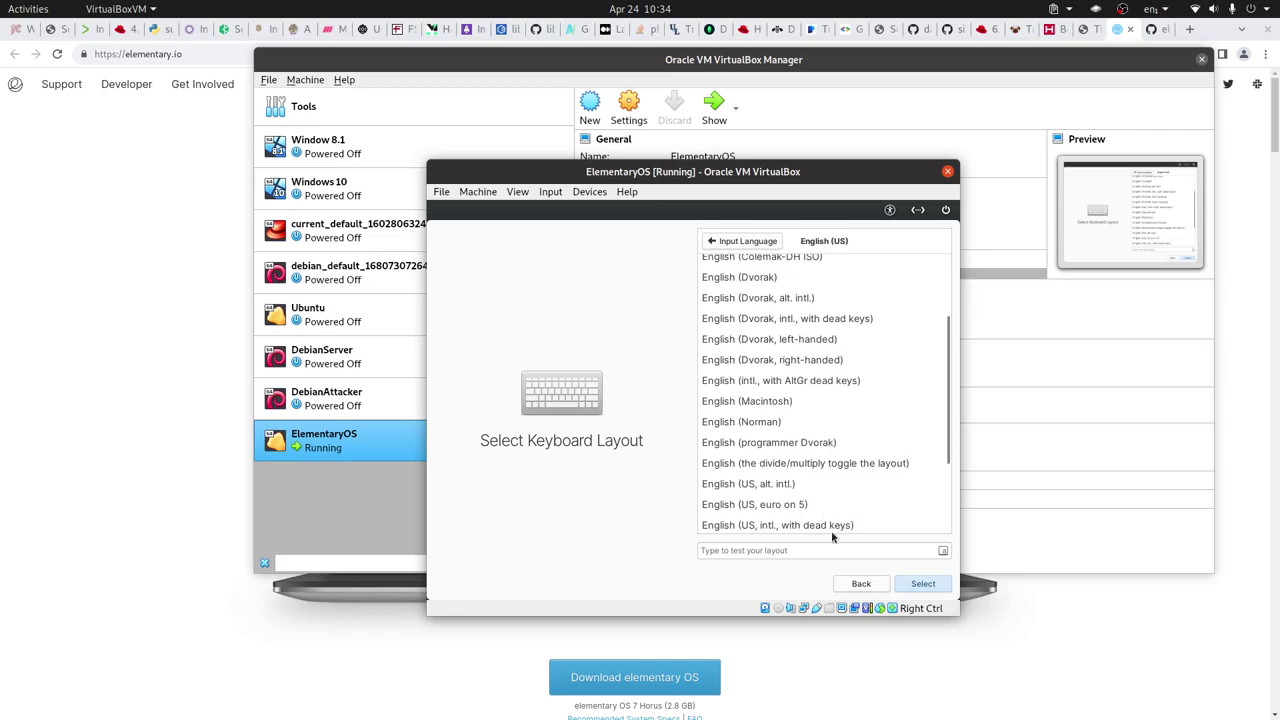
pyautogui.click(820, 525)
pyautogui.click(938, 584)
# - Enter the account's full name, set and confirm its password, and finish setup
pyautogui.click(757, 274)
pyautogui.write('Libre')
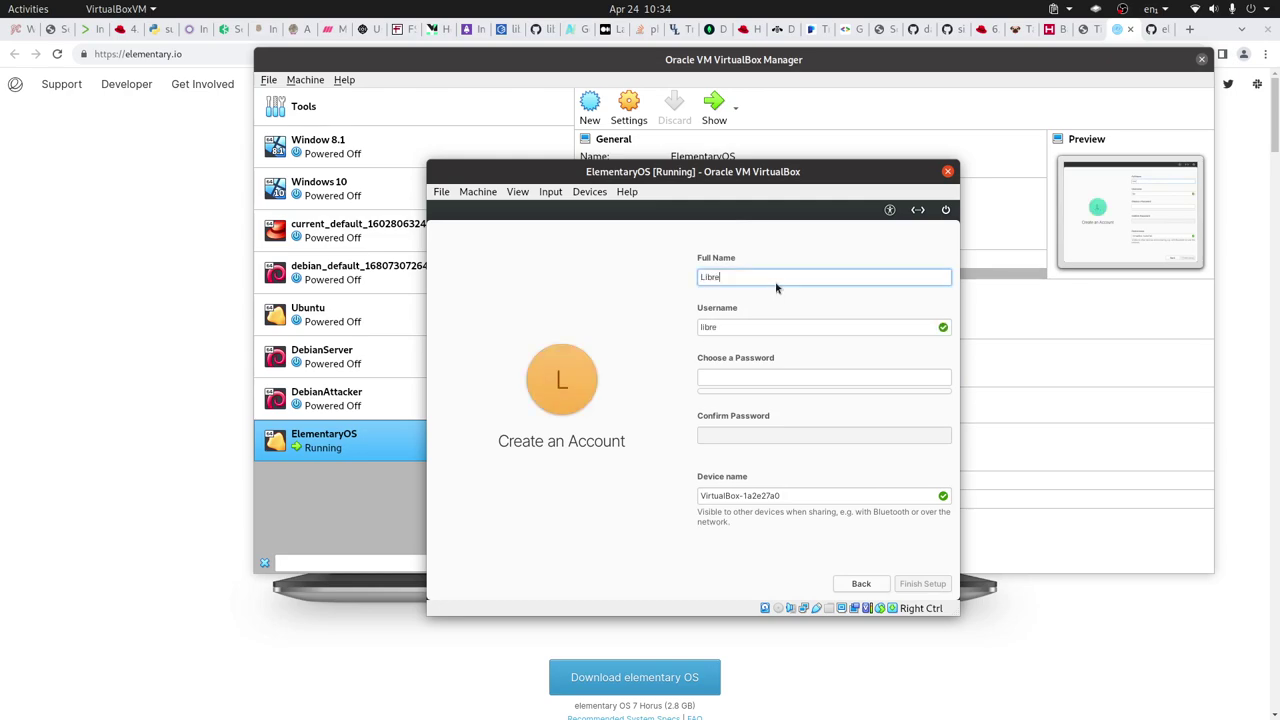
pyautogui.write('Byte')
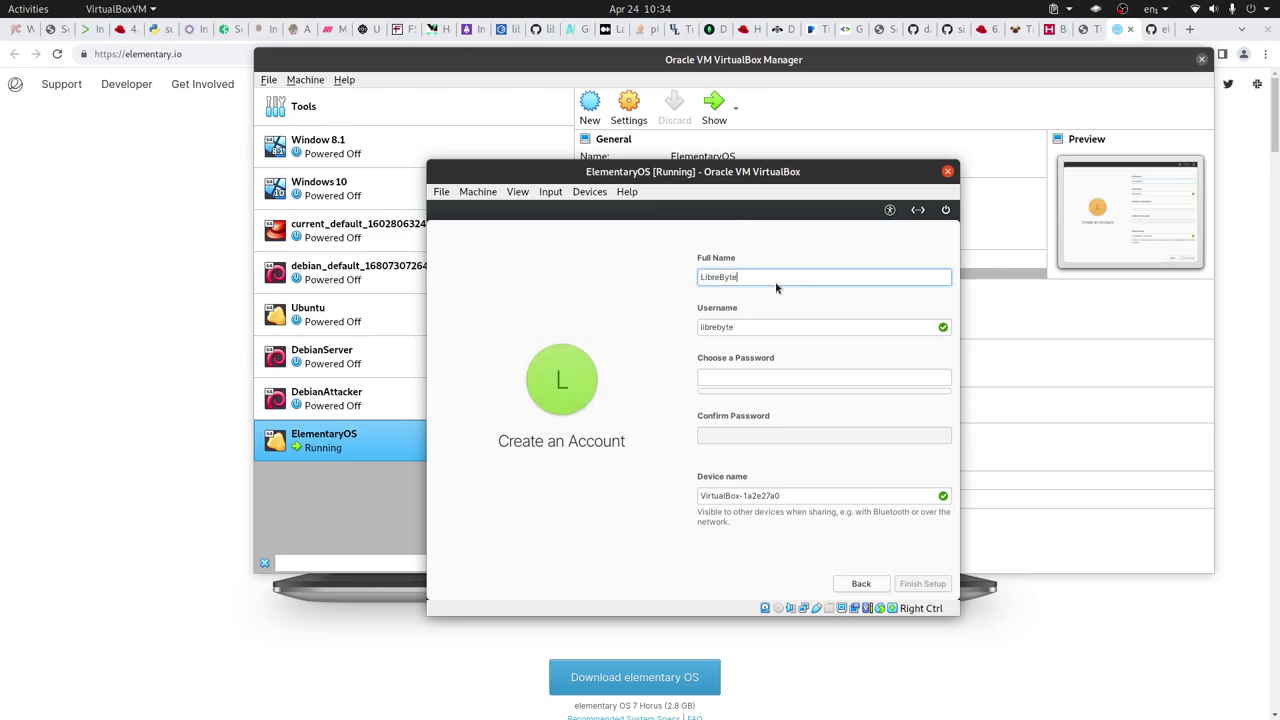
pyautogui.click(743, 378)
pyautogui.write('123')
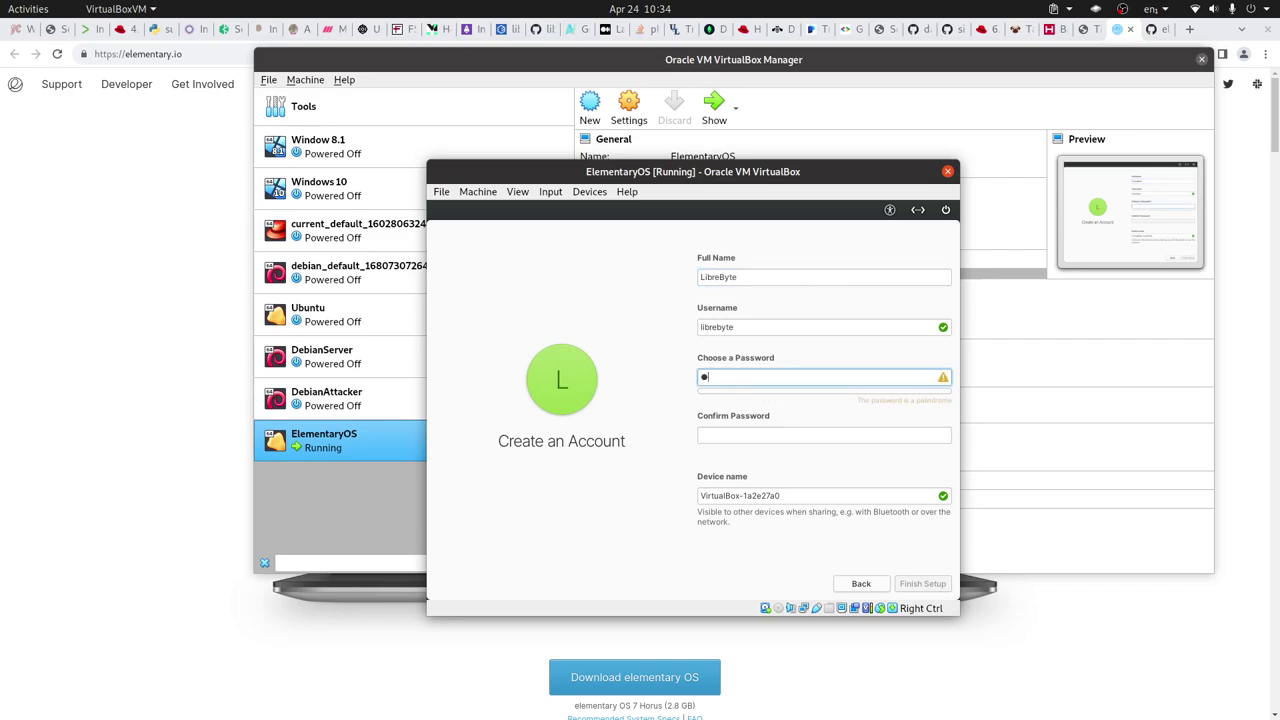
pyautogui.press('Tab')
pyautogui.write('123')
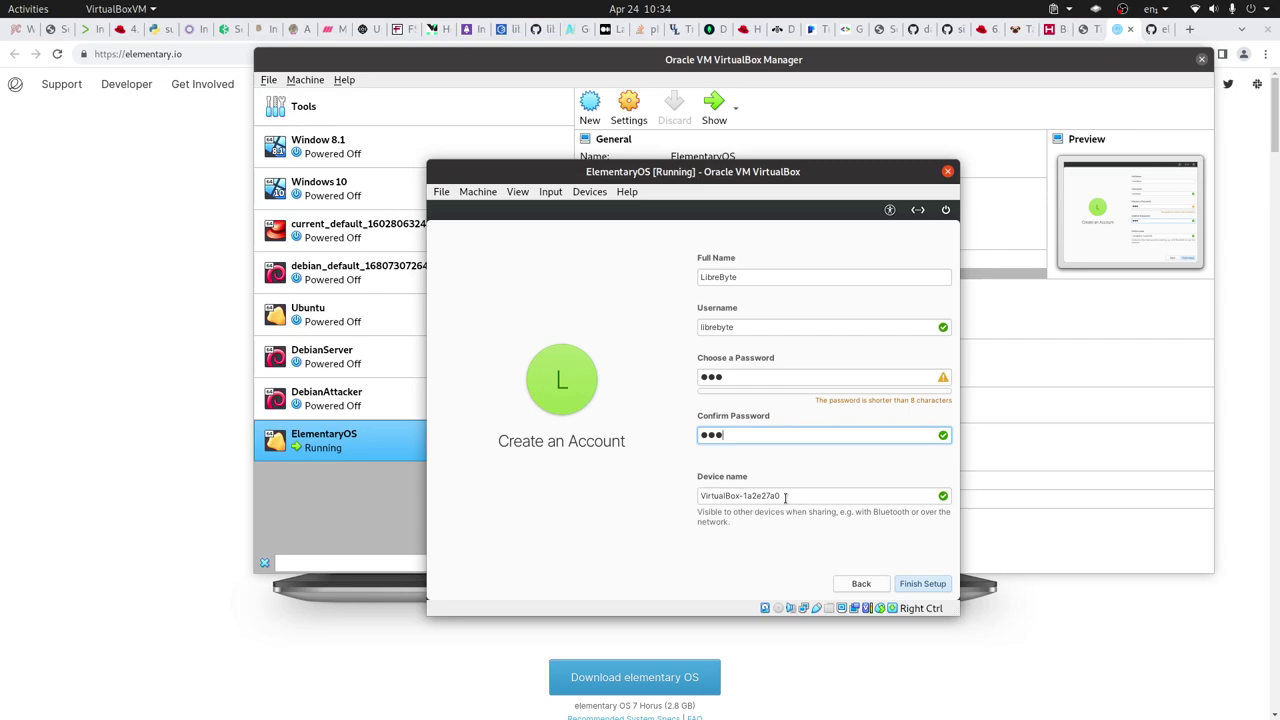
pyautogui.click(922, 584)
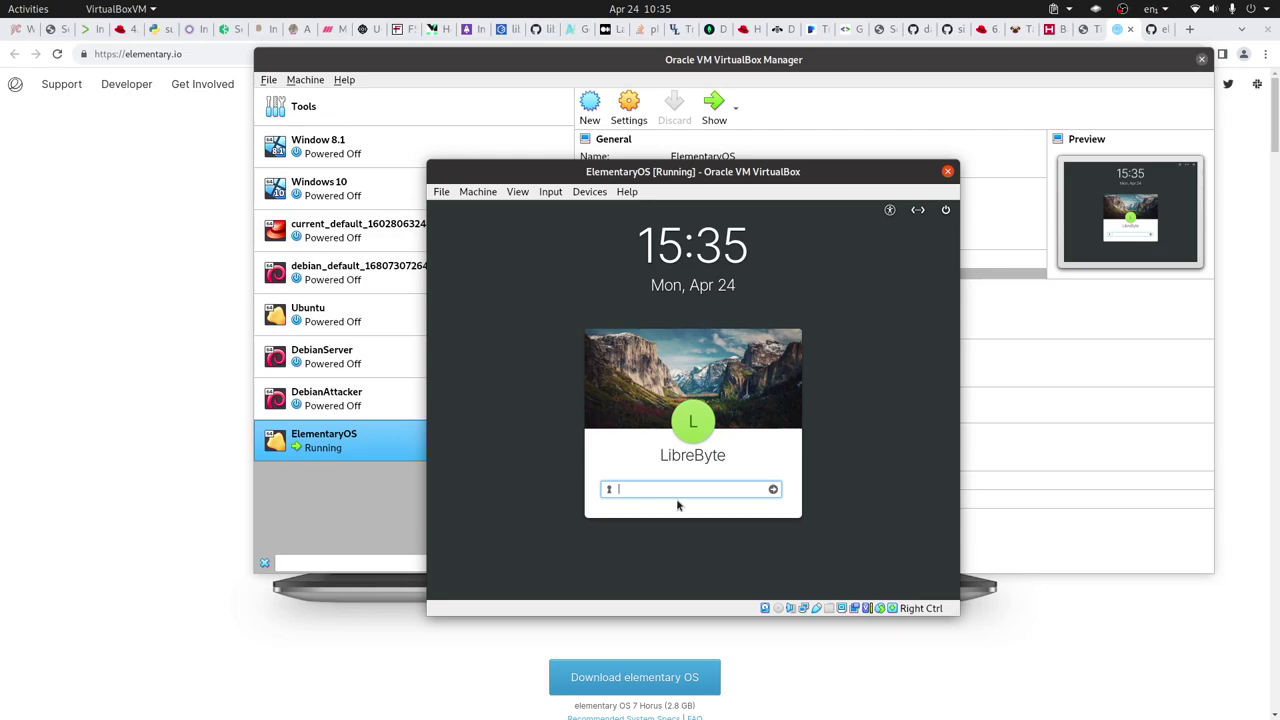
# - Log in to the new account by entering its password
pyautogui.write('••••')
pyautogui.press('Return')
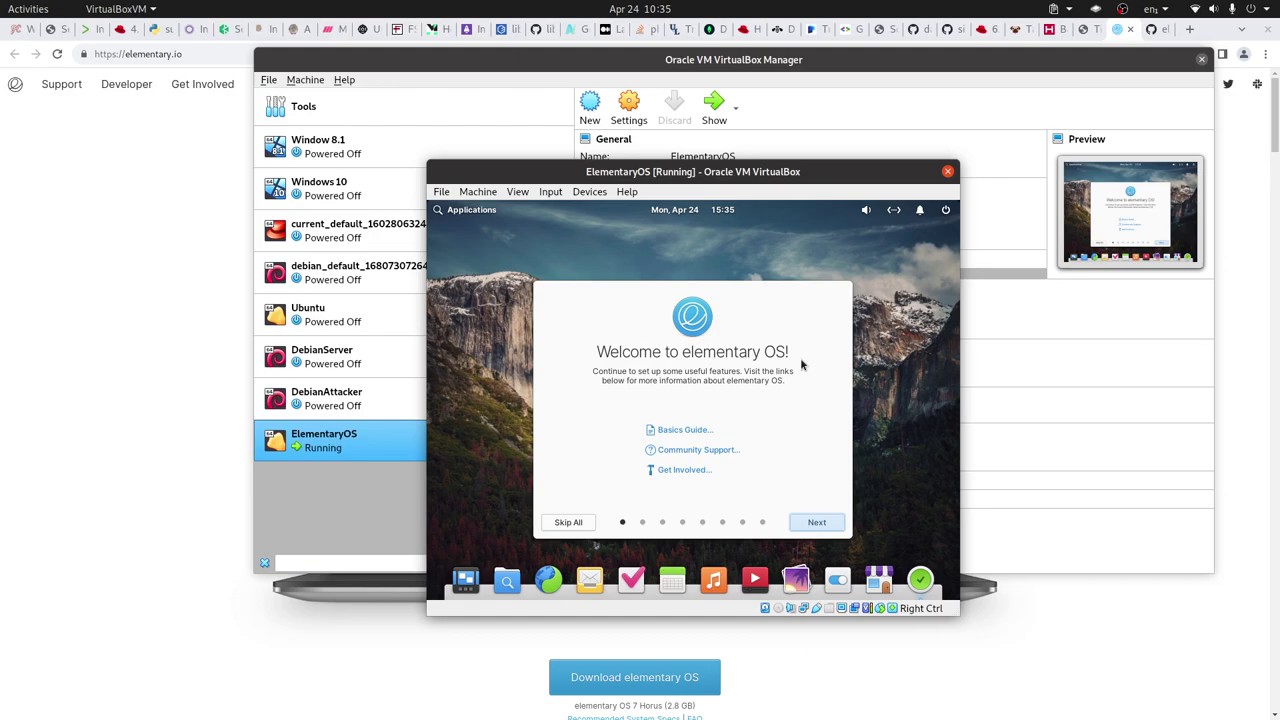
# - Skip all pages of the elementary OS welcome tour and close it with Get Started
pyautogui.click(568, 526)
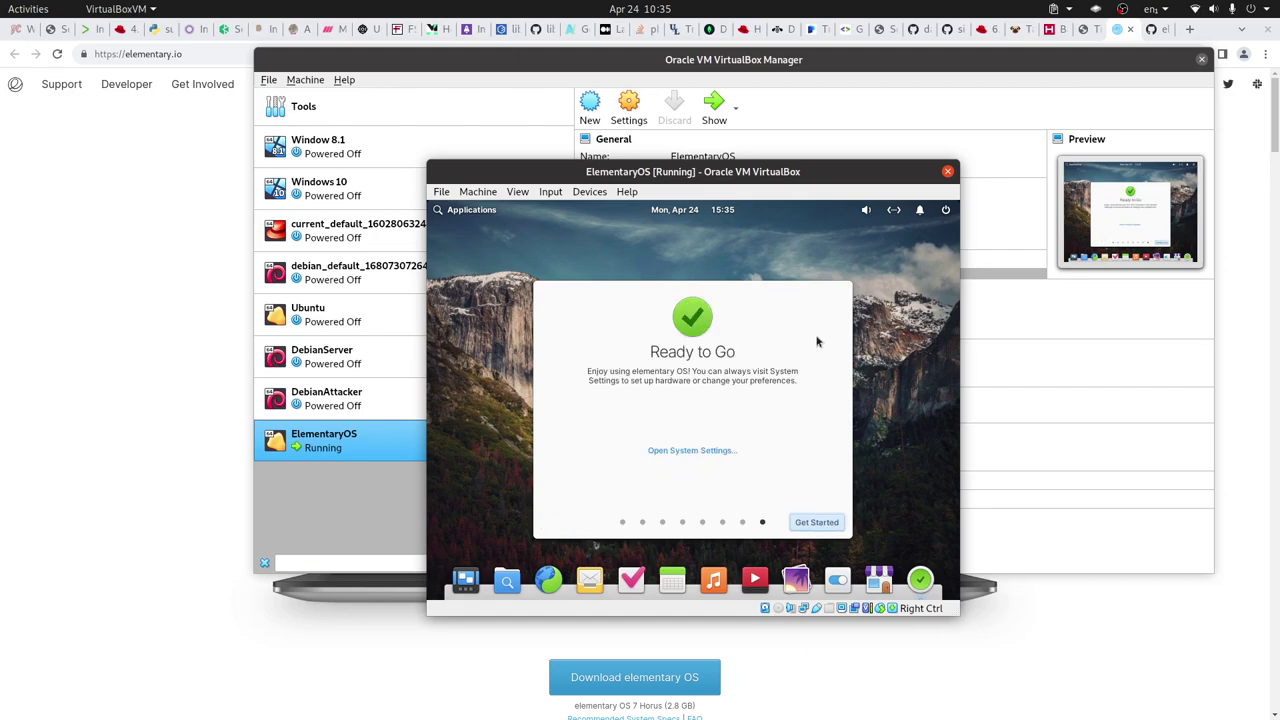
pyautogui.click(822, 528)
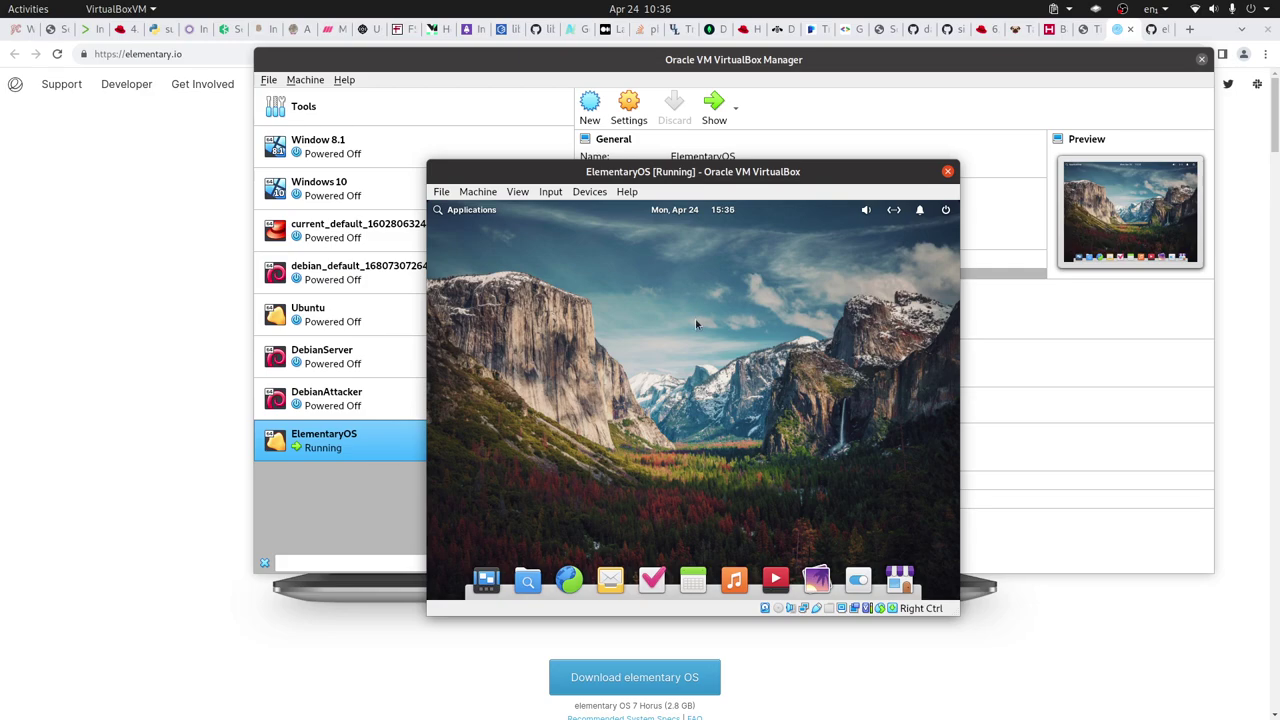
# - Search the launcher for 'display' and open the Displays settings page
pyautogui.press('super')
pyautogui.write('d')
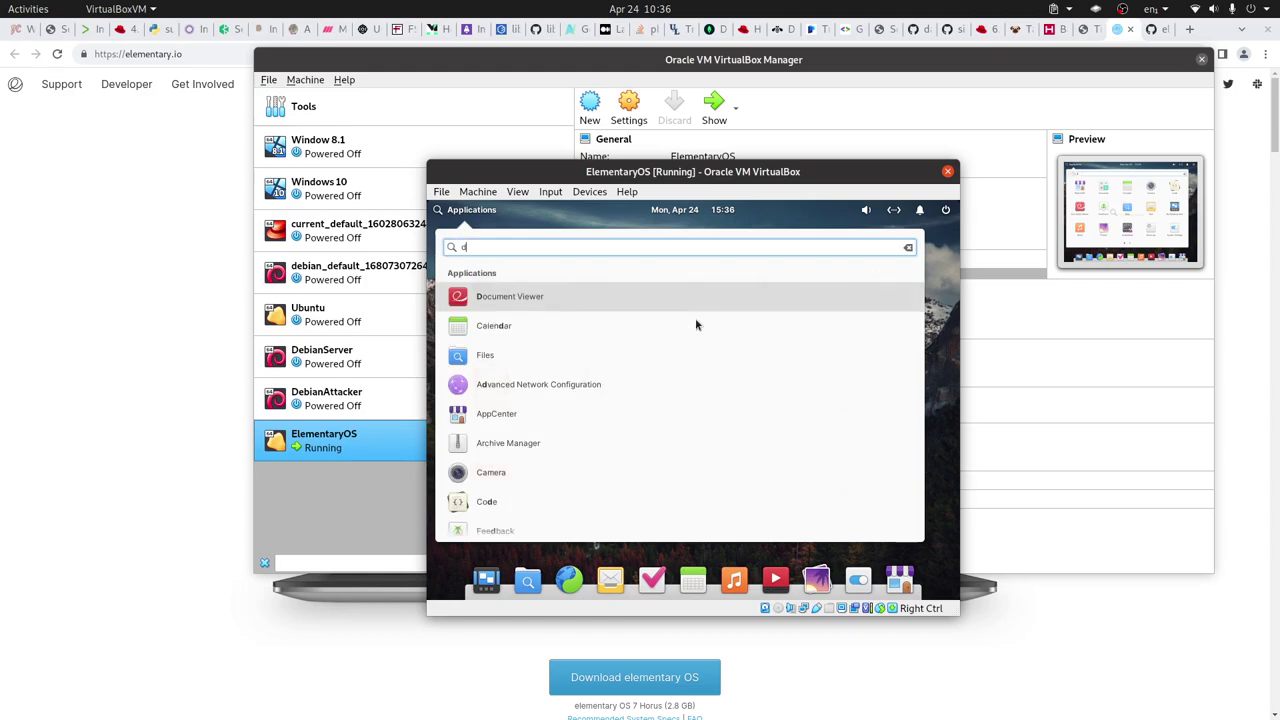
pyautogui.write('ip')
pyautogui.press('BackSpace')
pyautogui.write('s')
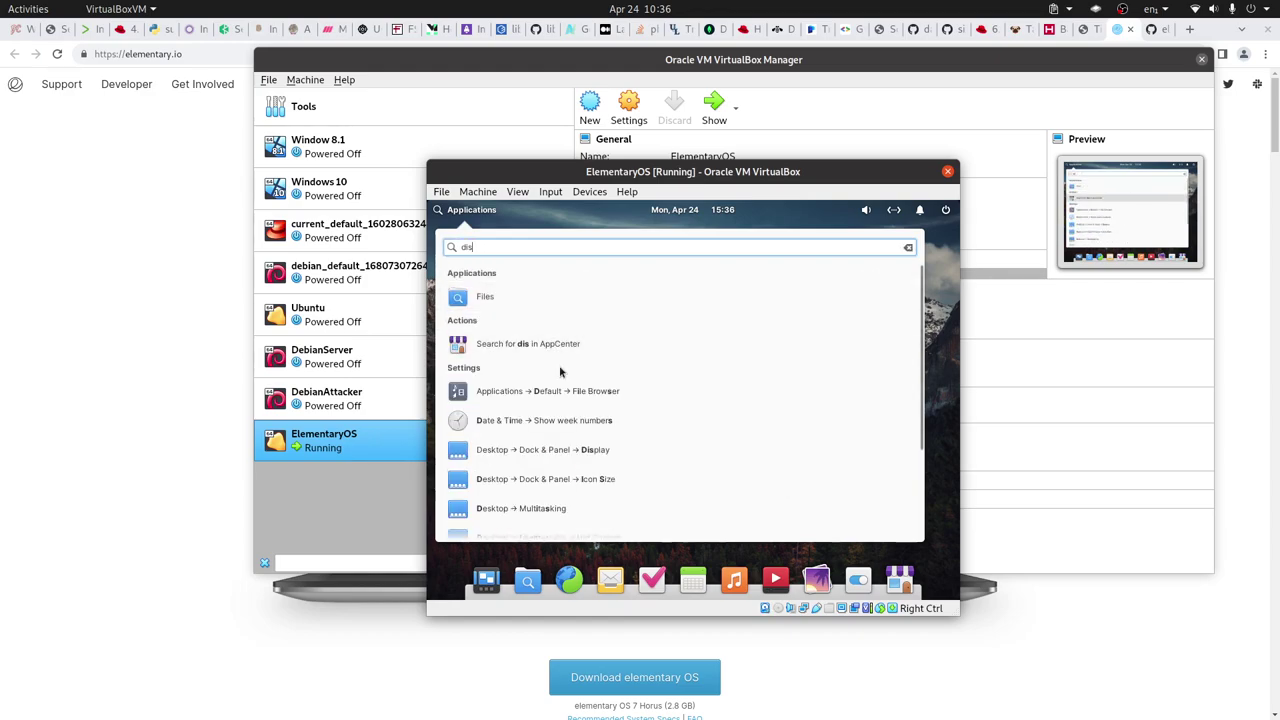
pyautogui.write('play')
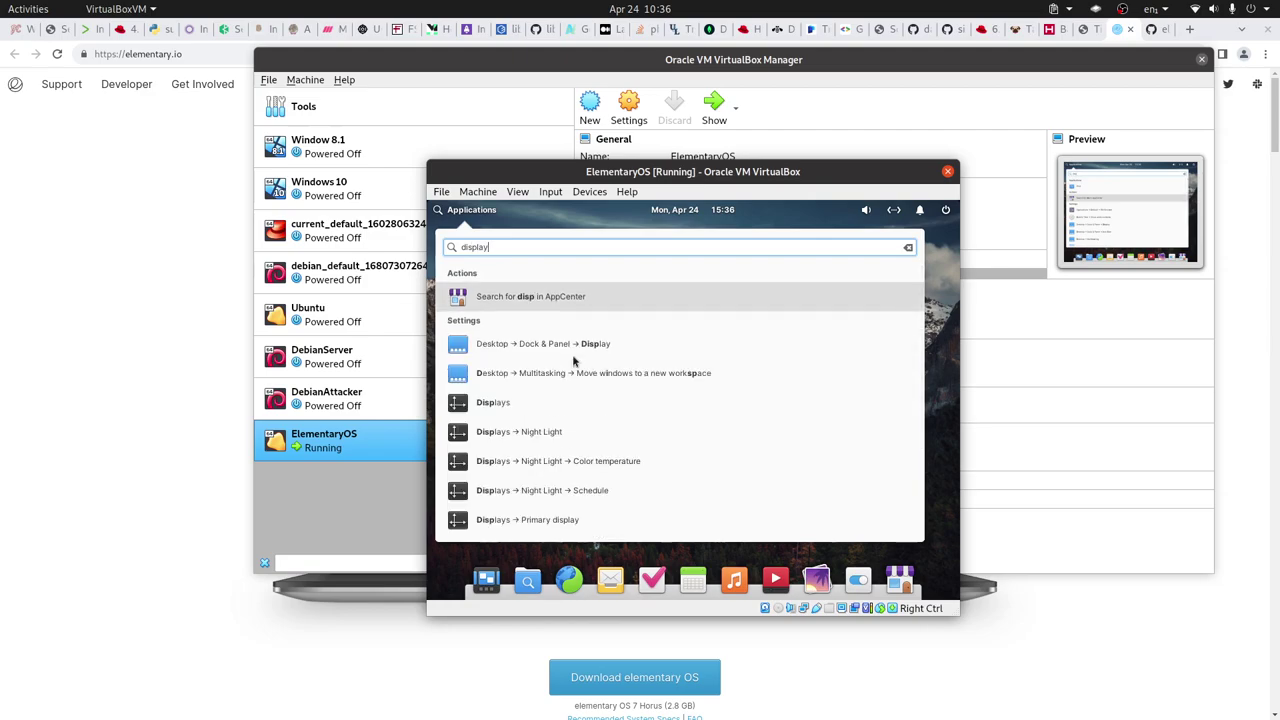
pyautogui.click(511, 366)
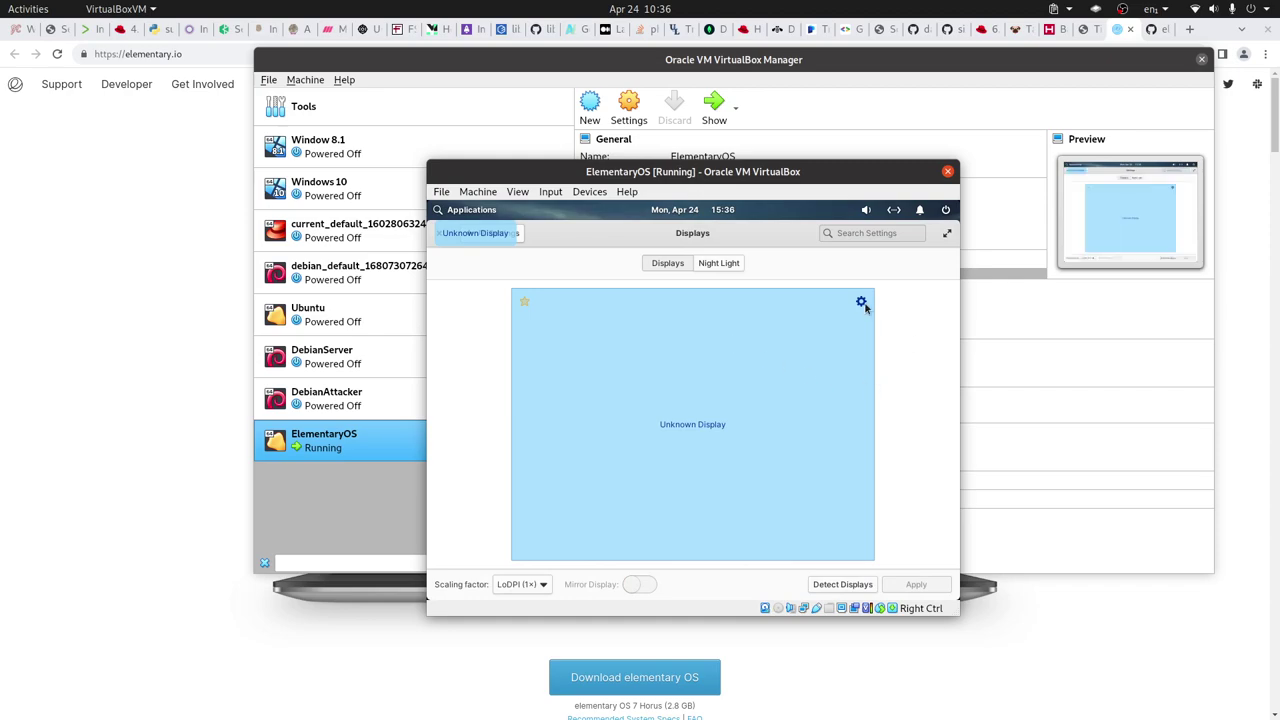
# - Set the display resolution to 1920 × 1080 (16:9) and apply it
pyautogui.click(862, 302)
pyautogui.click(935, 364)
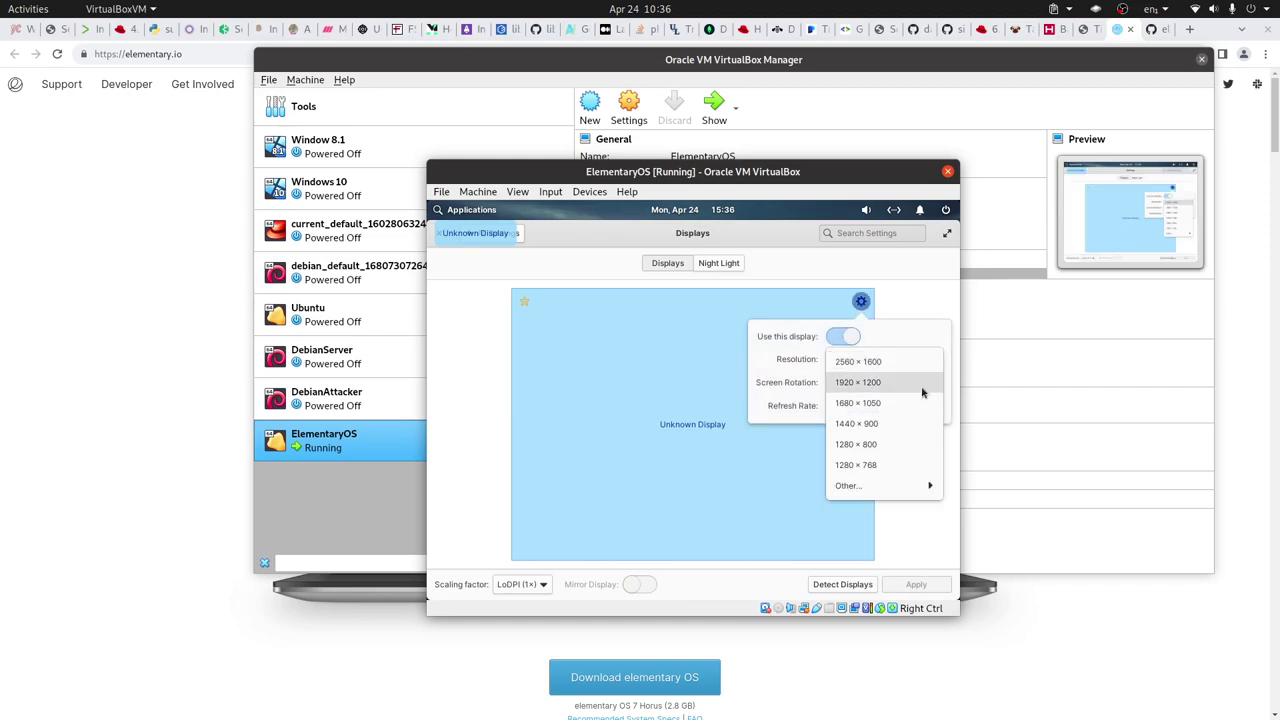
pyautogui.moveTo(894, 490)
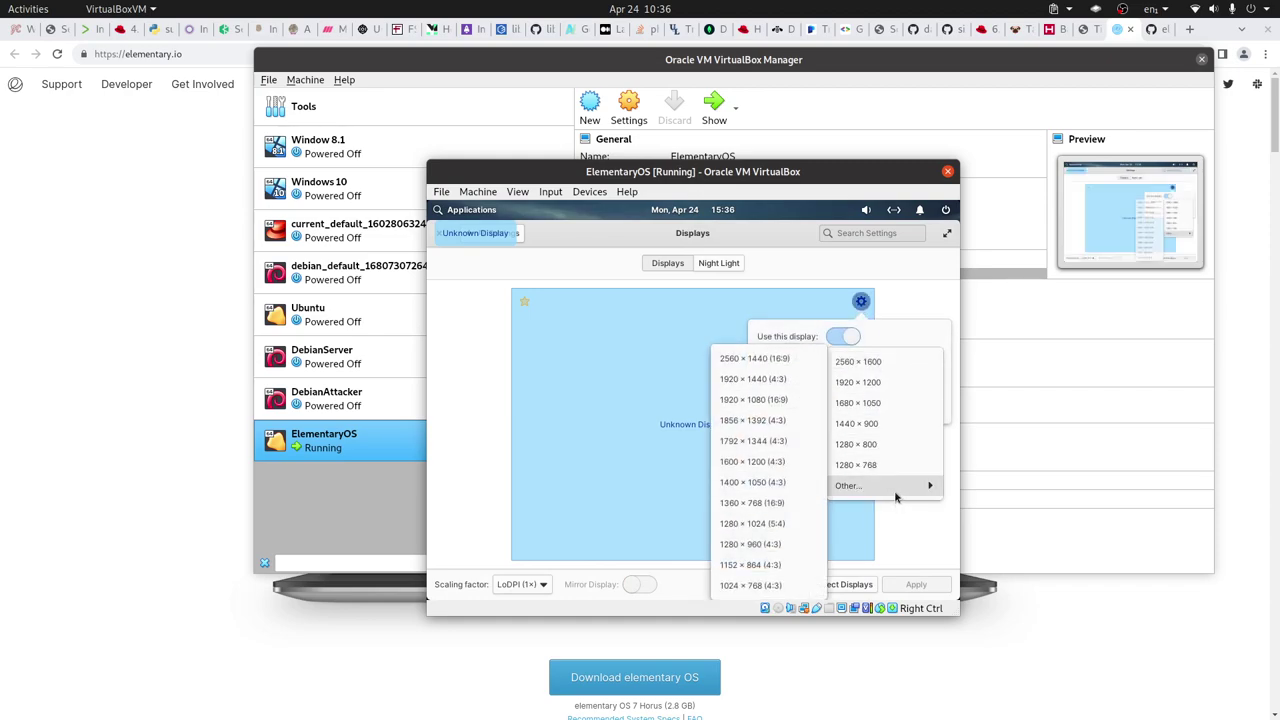
pyautogui.click(771, 400)
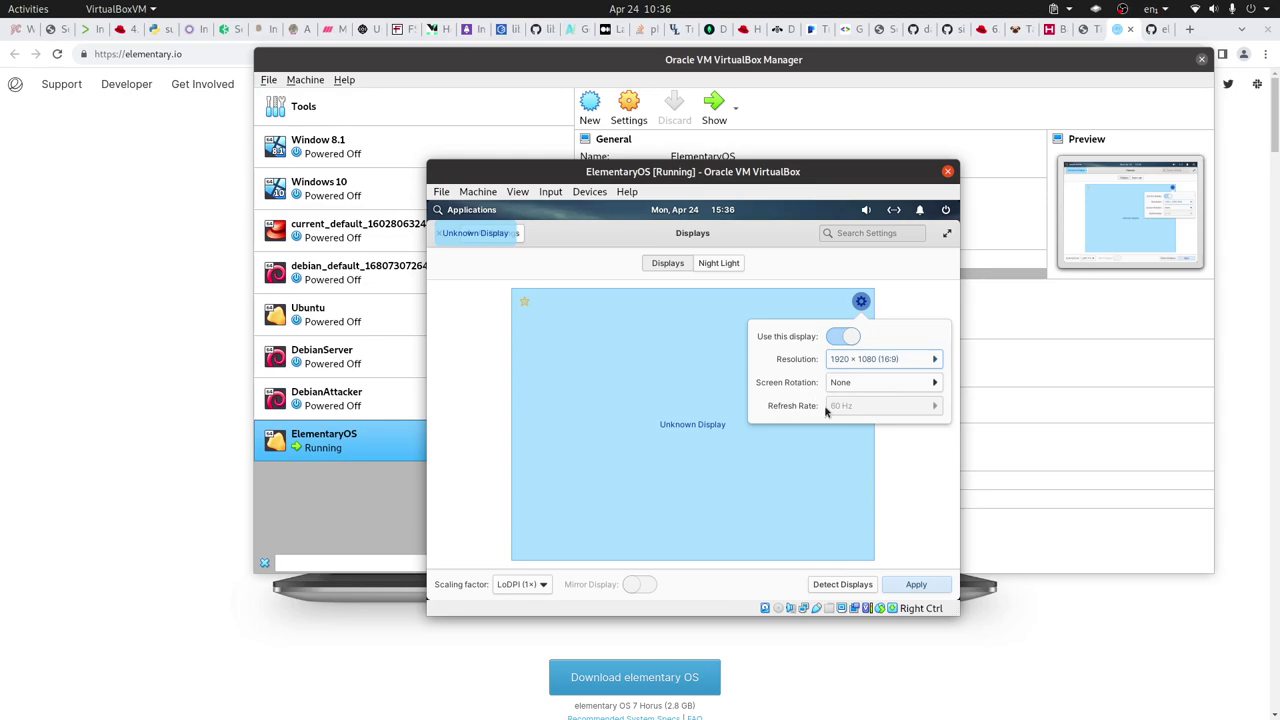
pyautogui.click(914, 584)
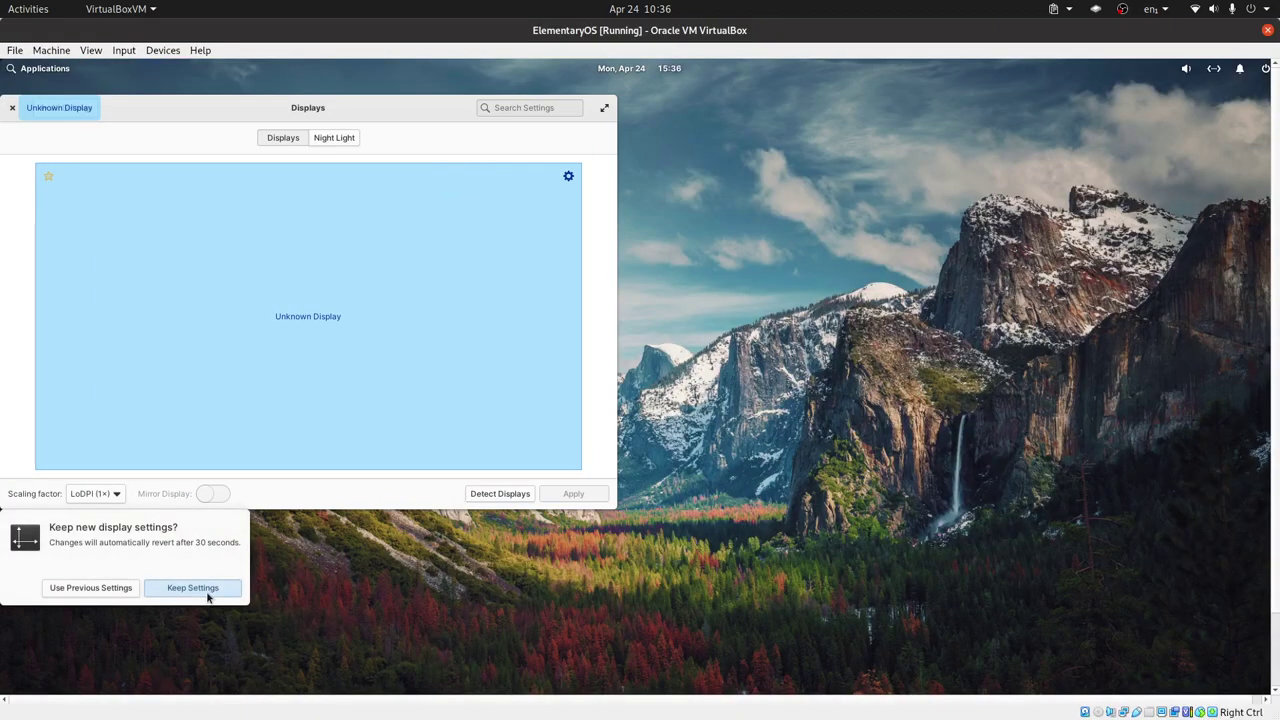
# - Keep the new resolution, close Displays settings, and run the VM full screen
pyautogui.click(193, 588)
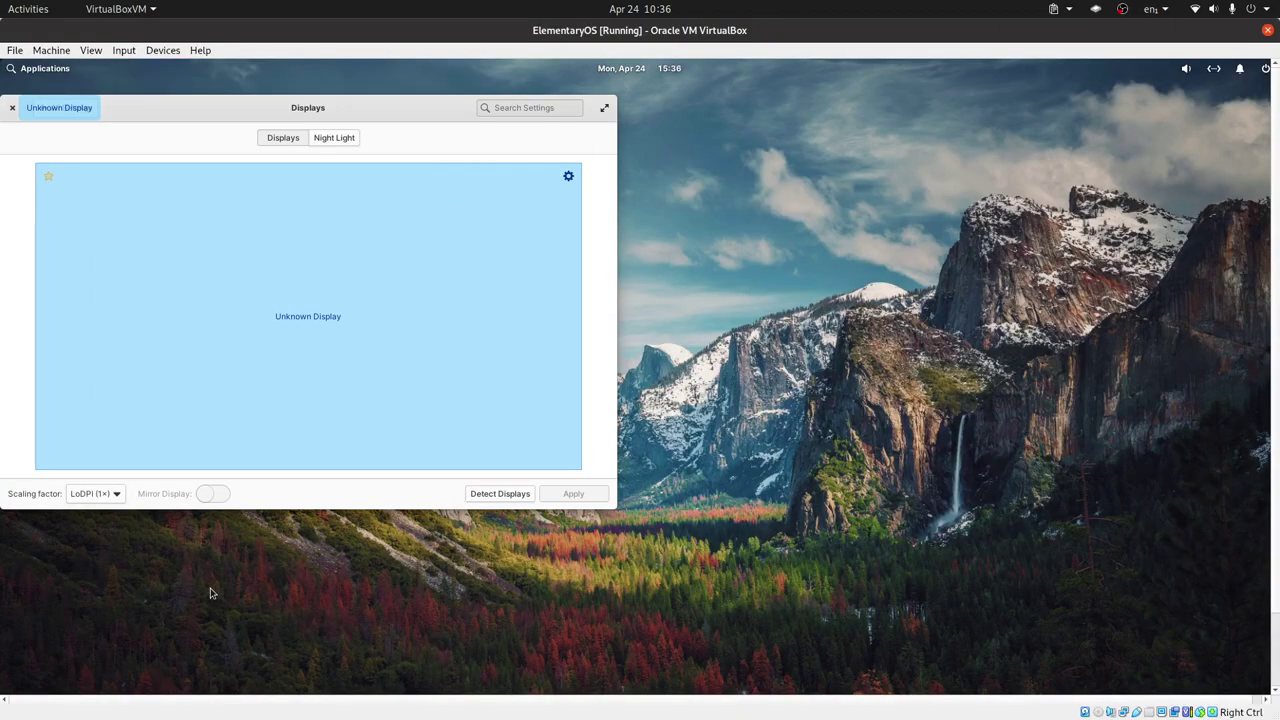
pyautogui.click(13, 110)
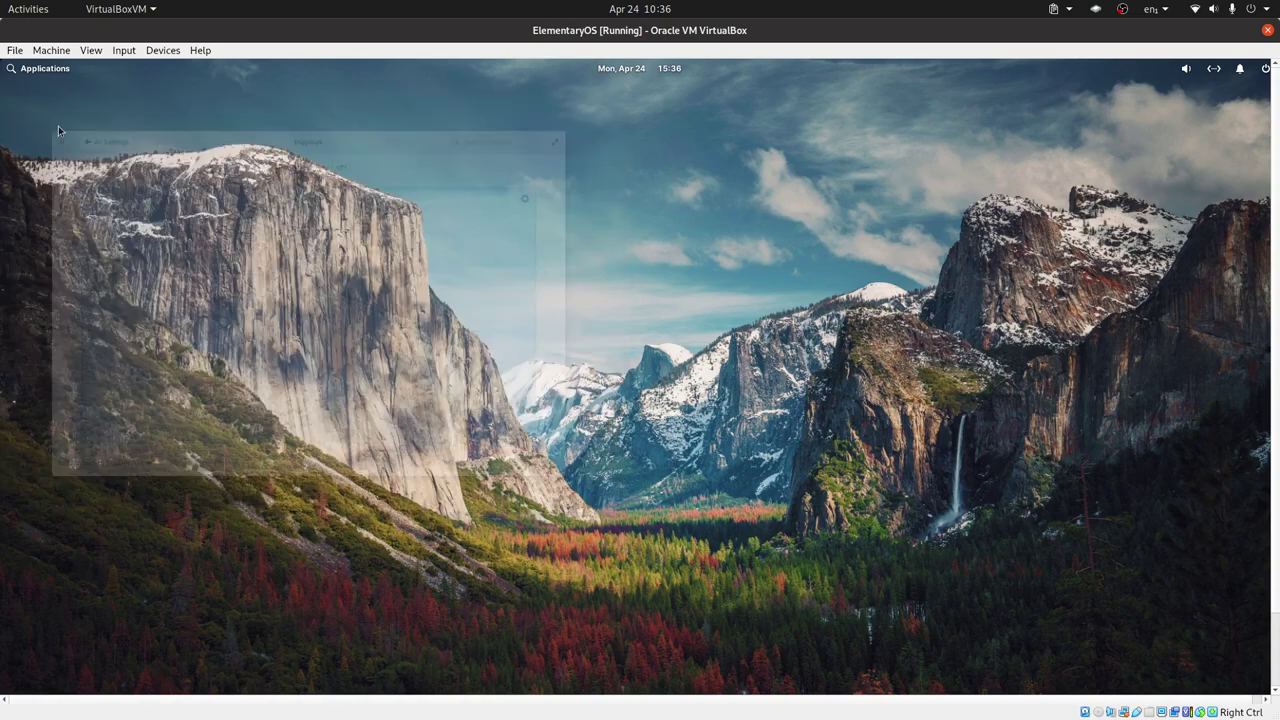
pyautogui.hotkey('ctrl', 'f')
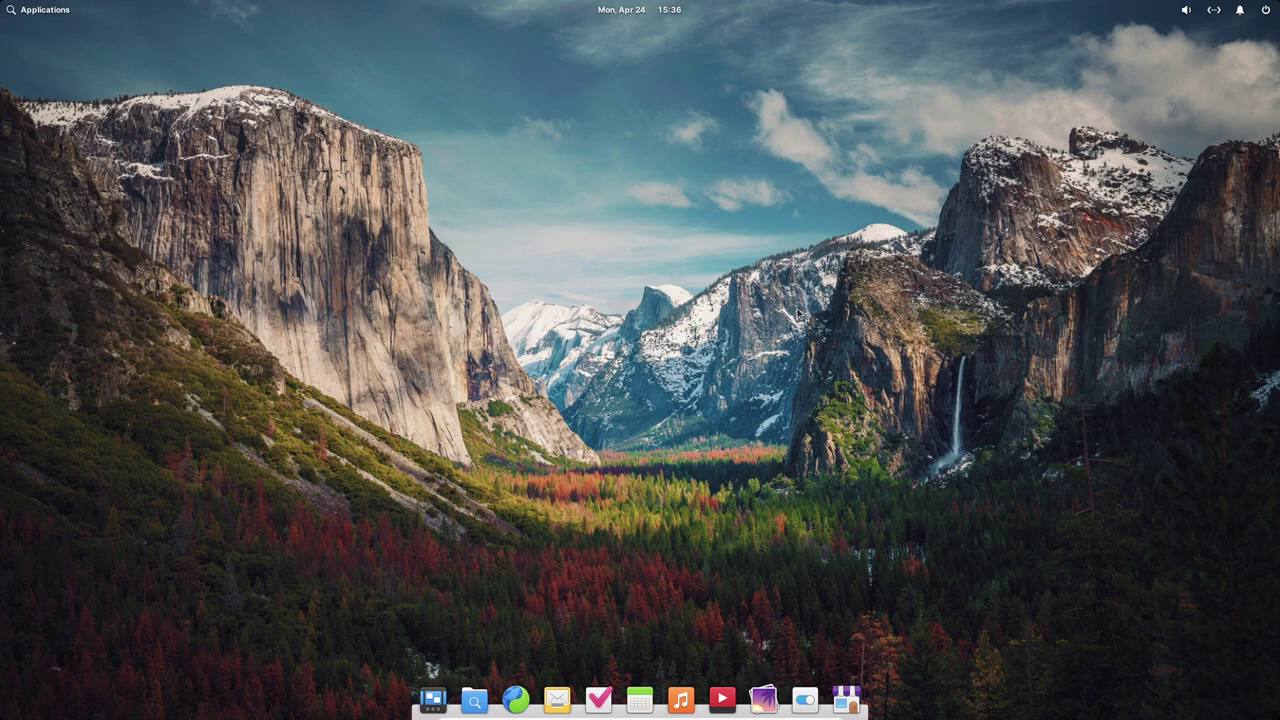
# - Open and close the applications launcher, then show the April 2023 calendar from the panel clock
pyautogui.click(32, 9)
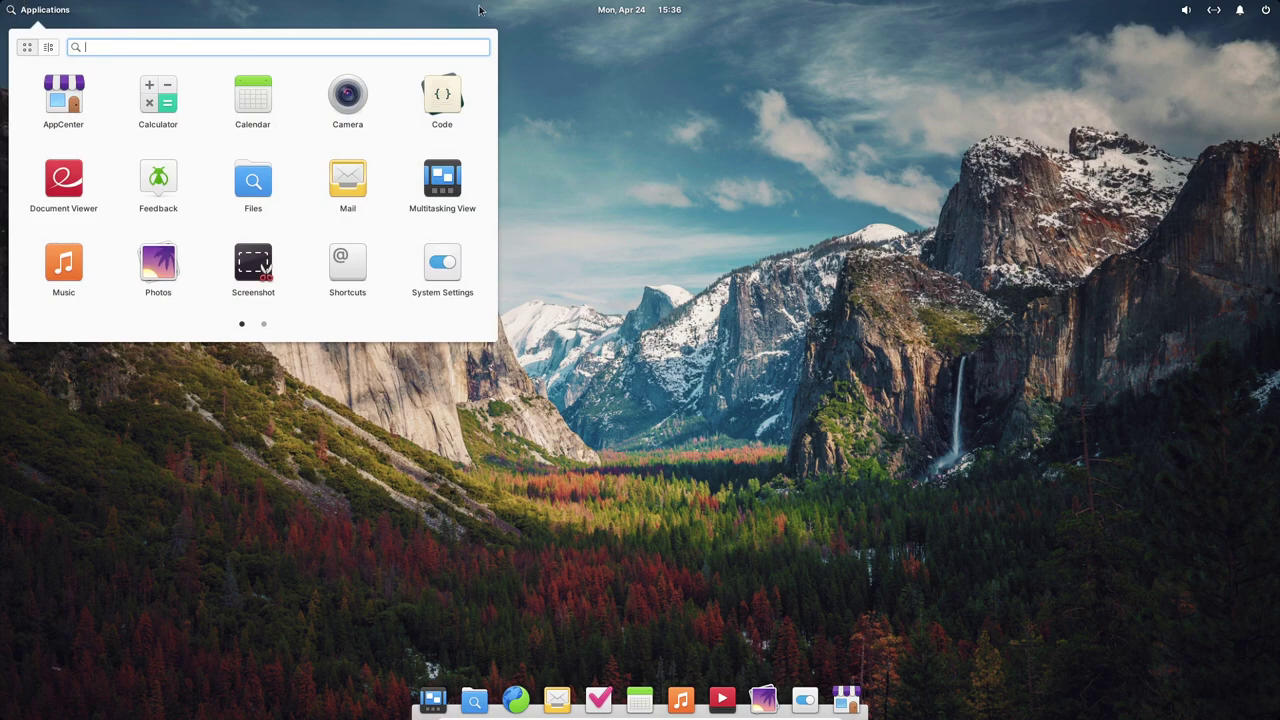
pyautogui.click(162, 10)
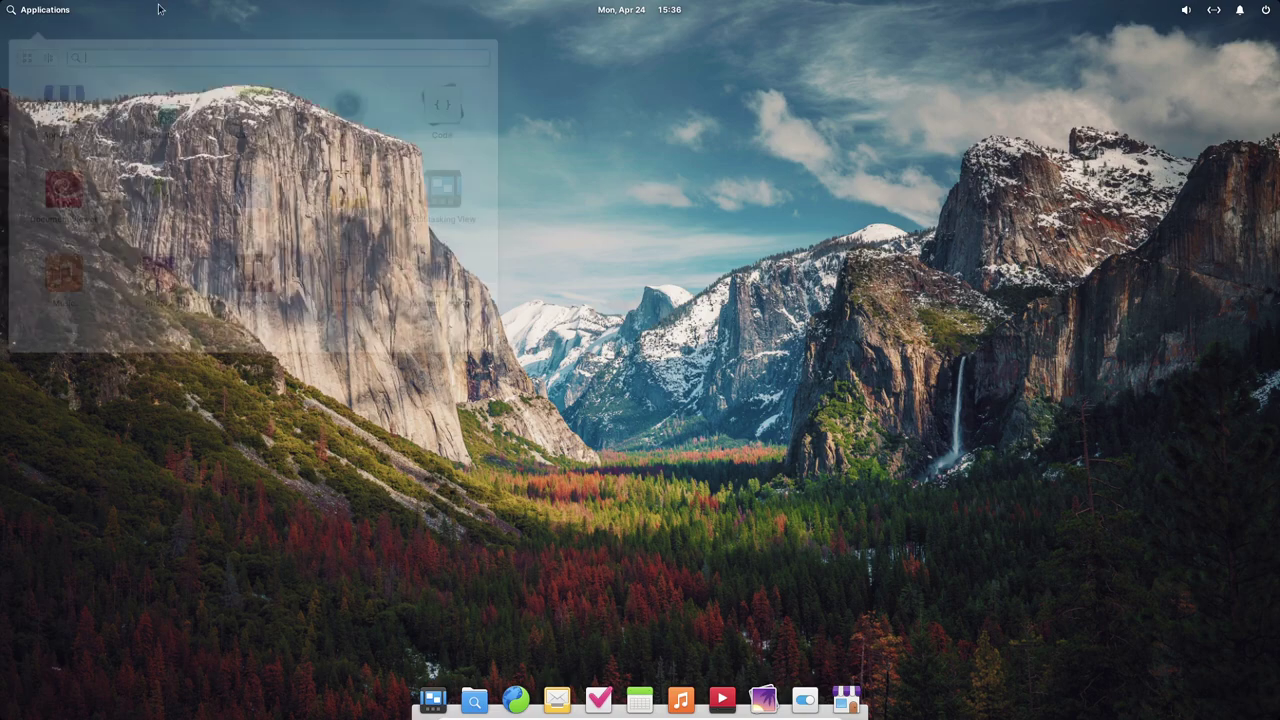
pyautogui.click(642, 11)
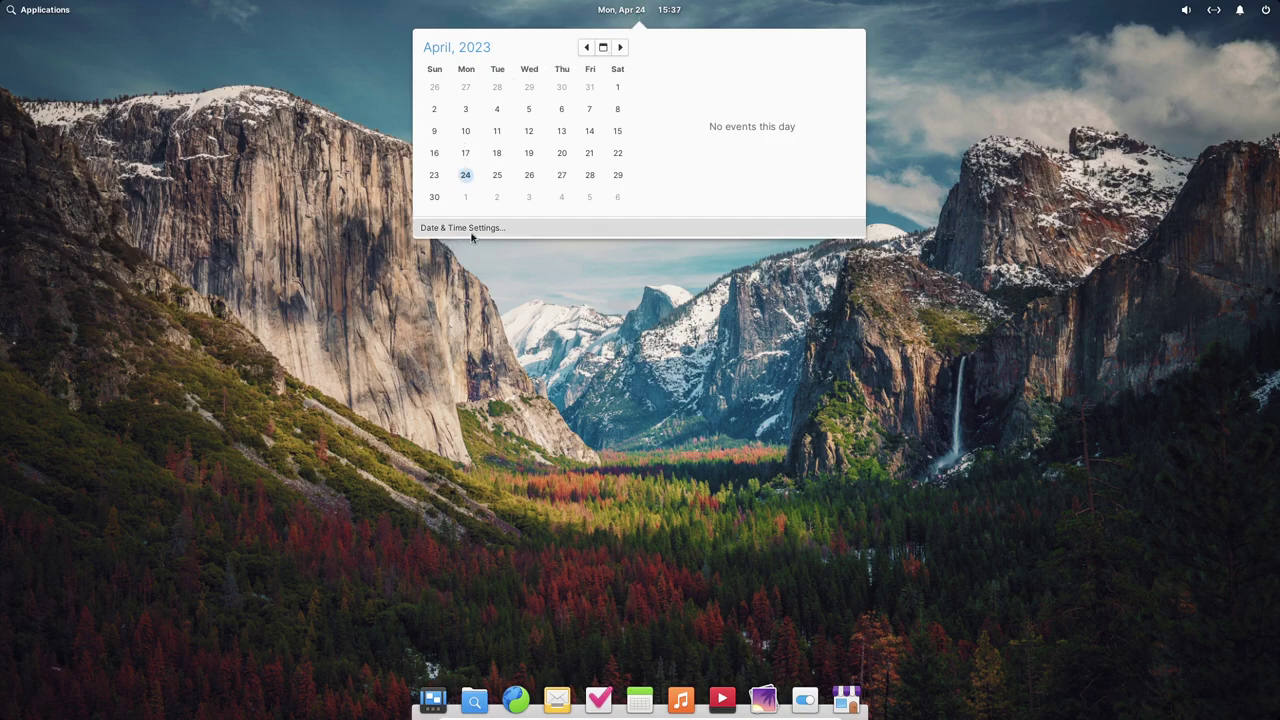
# - Close the calendar and check the sound, network, notifications and session indicators in turn
pyautogui.click(429, 665)
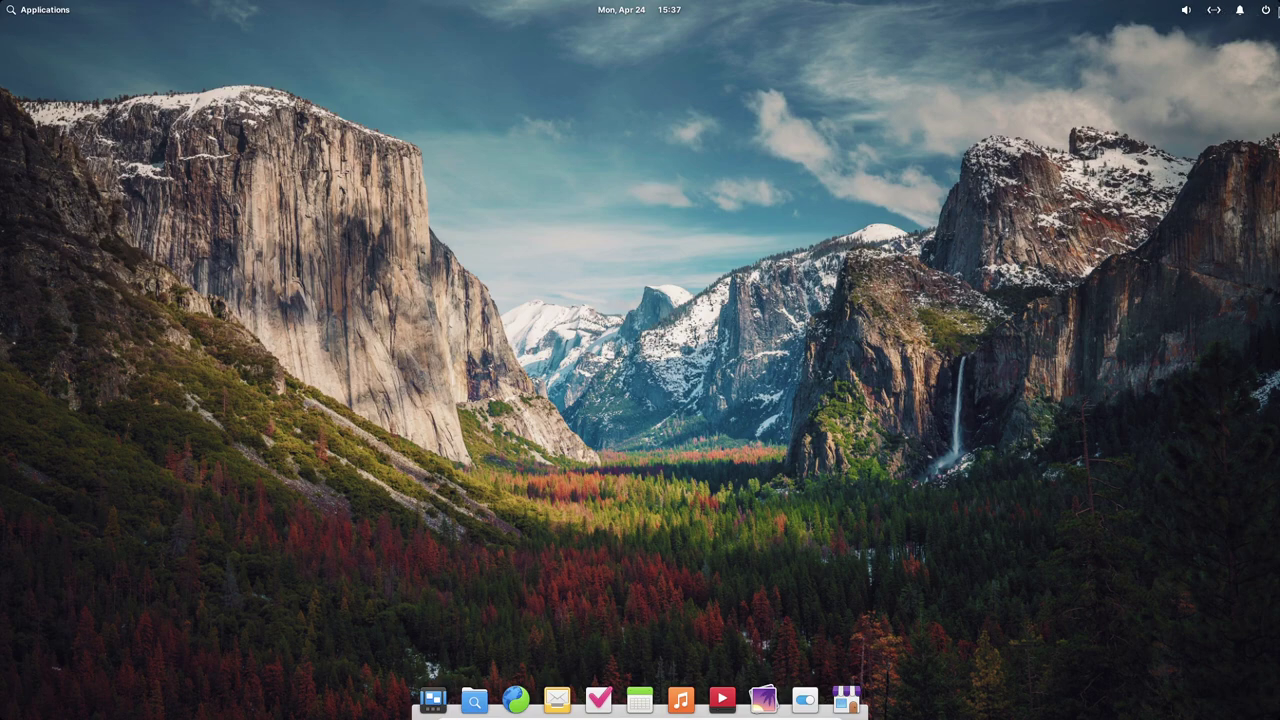
pyautogui.click(1187, 11)
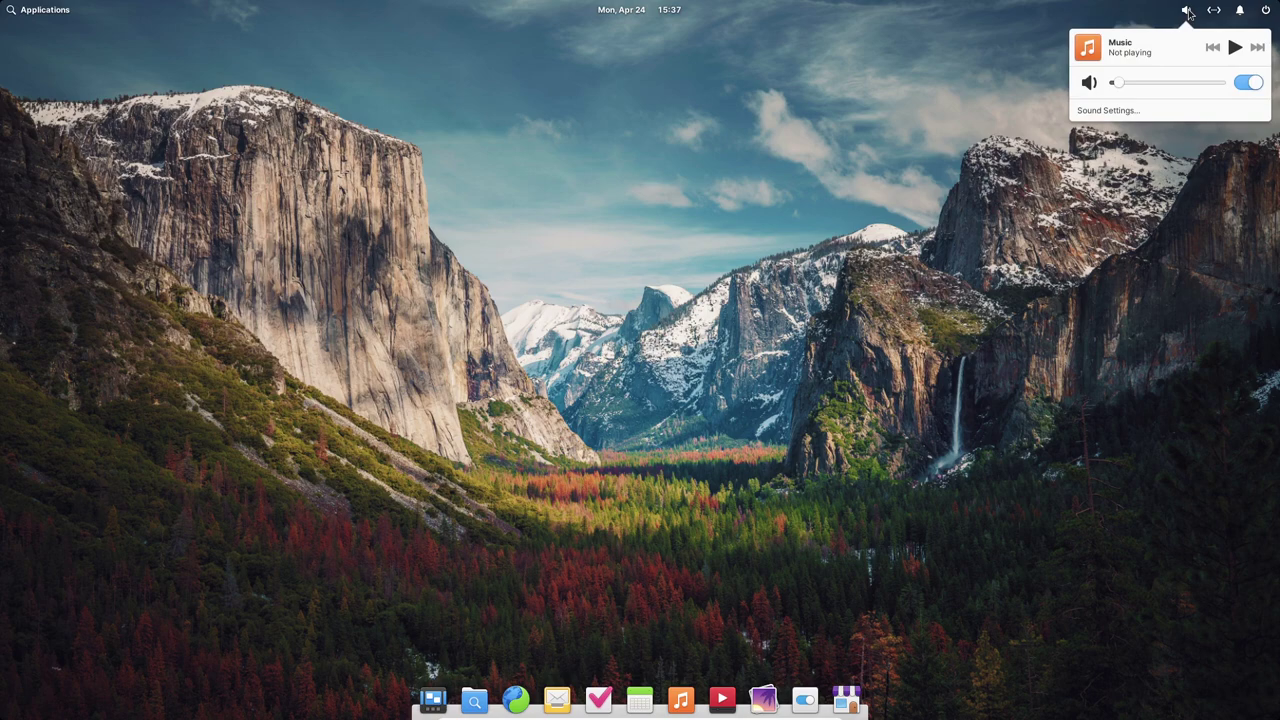
pyautogui.click(1214, 10)
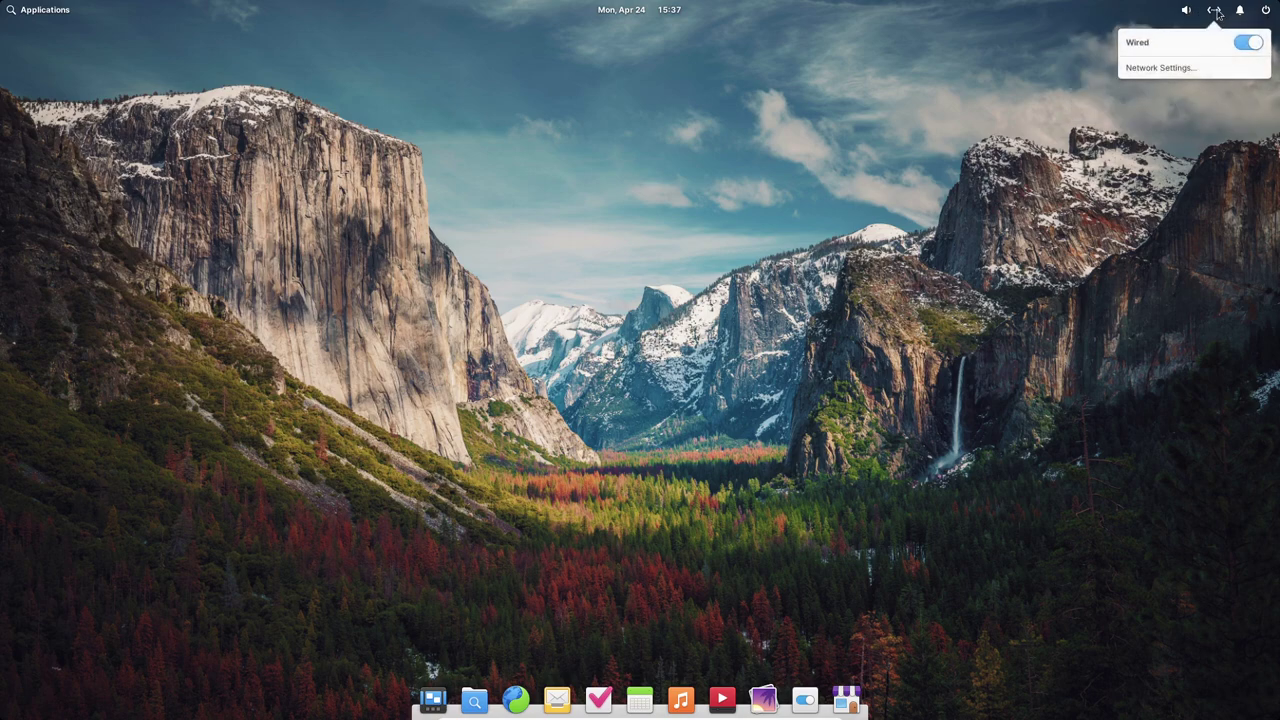
pyautogui.click(1215, 11)
pyautogui.click(1240, 11)
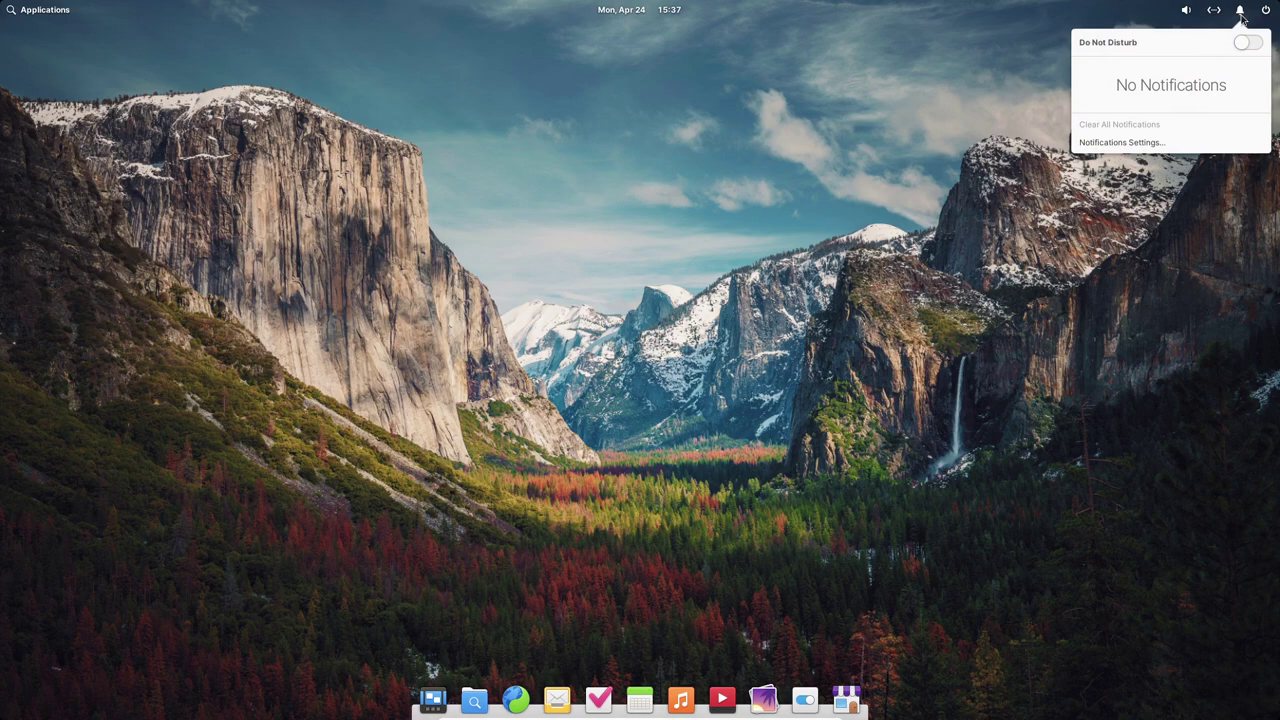
pyautogui.click(1264, 11)
pyautogui.click(1265, 11)
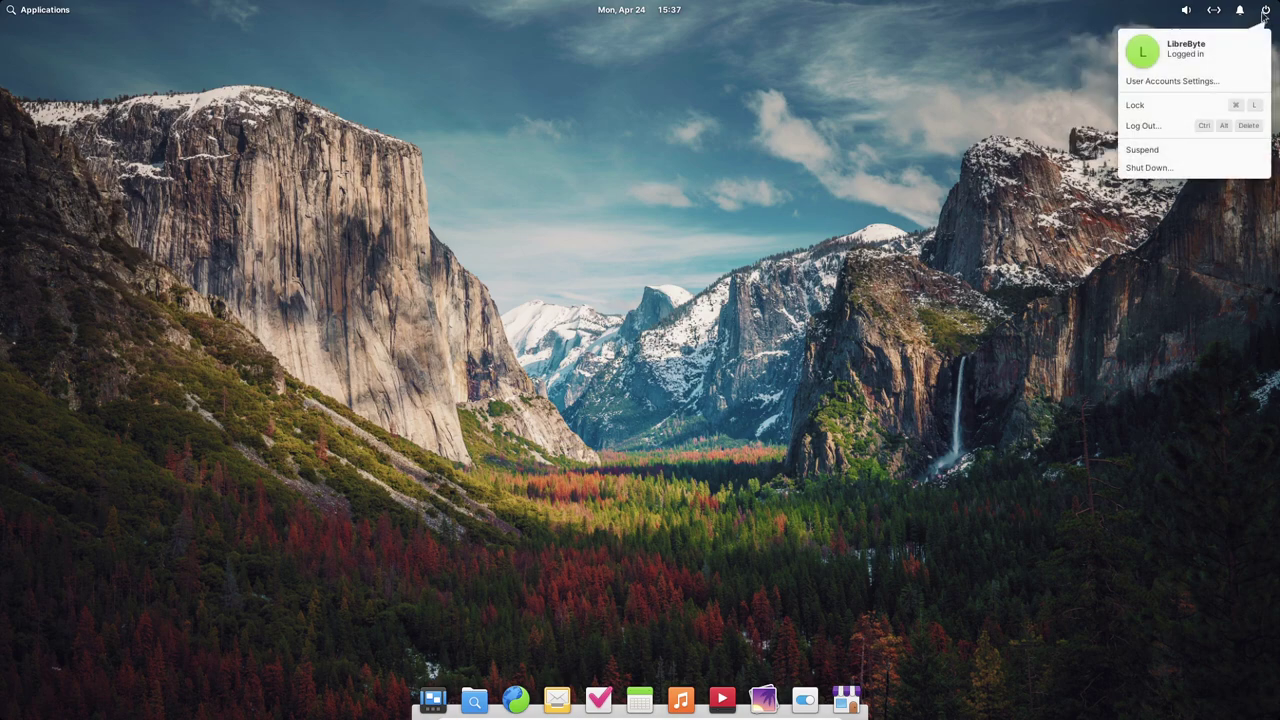
# - Review the current user's entry in User Accounts settings, close it, and reopen the session menu
pyautogui.click(1171, 81)
pyautogui.click(86, 123)
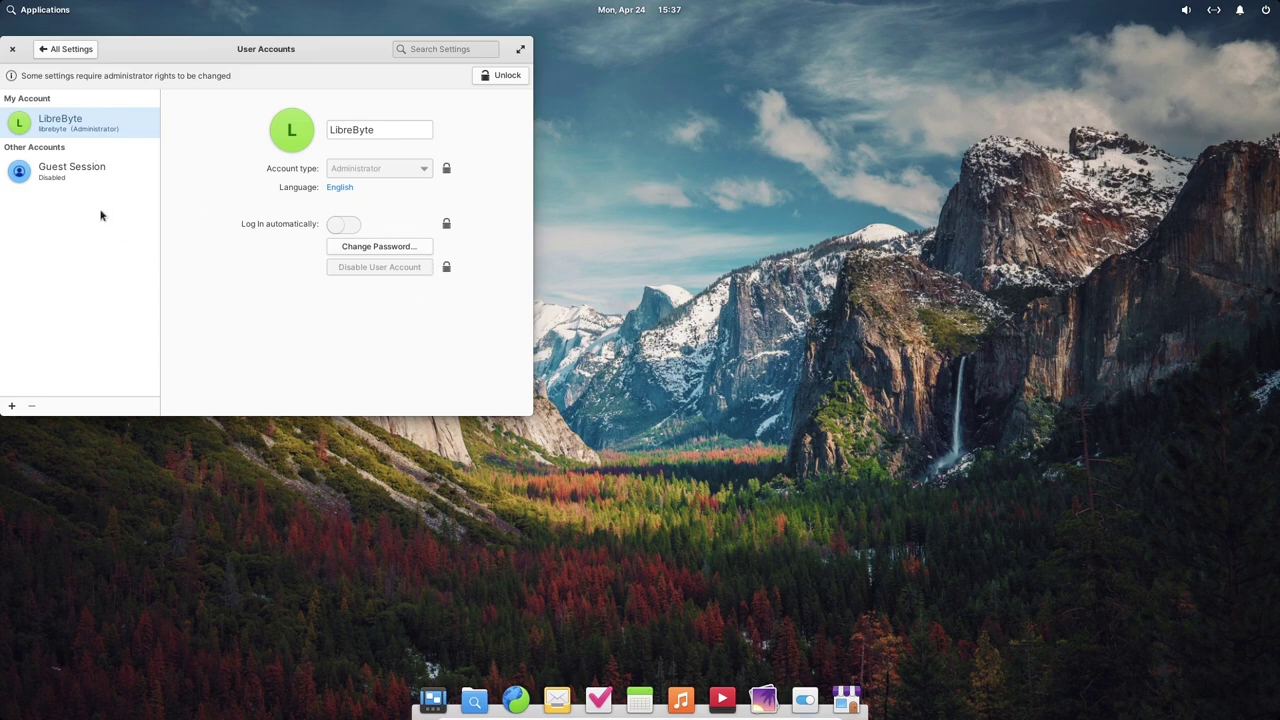
pyautogui.click(12, 48)
pyautogui.click(1265, 9)
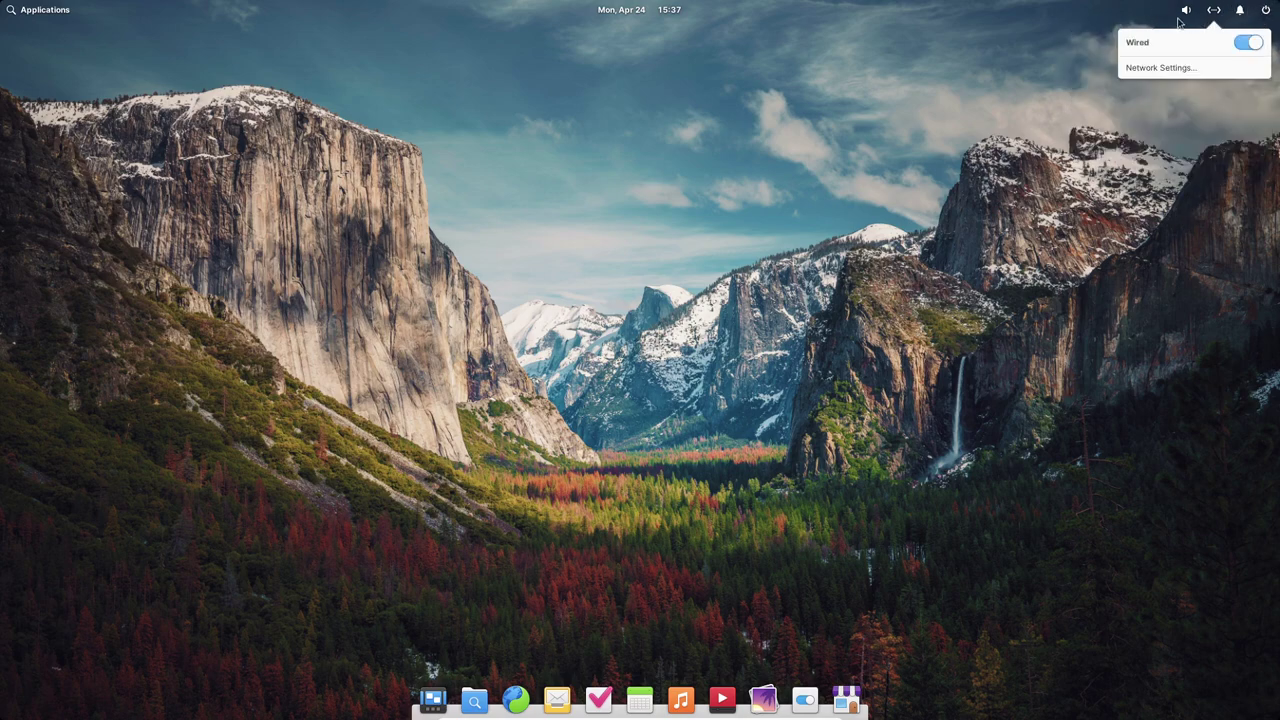
# - Dismiss the network status popover so only the desktop and dock remain
pyautogui.moveTo(1186, 9)
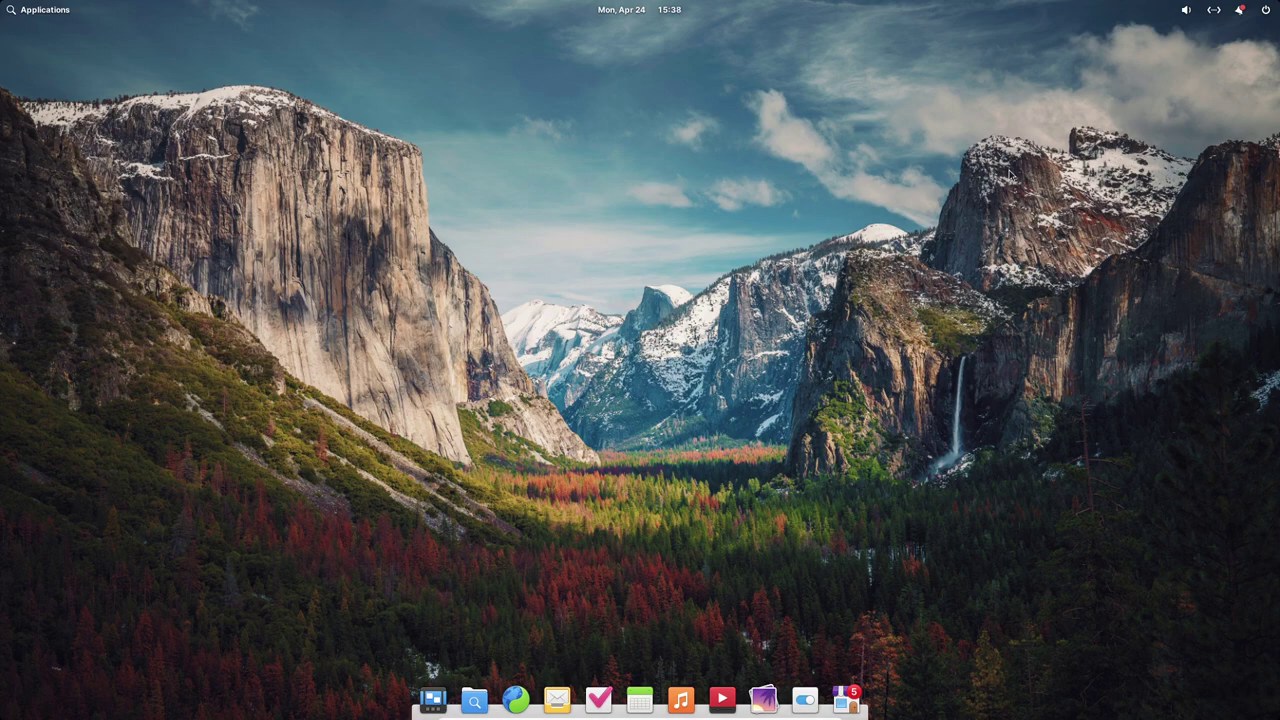
pyautogui.moveTo(447, 712)
pyautogui.click(474, 700)
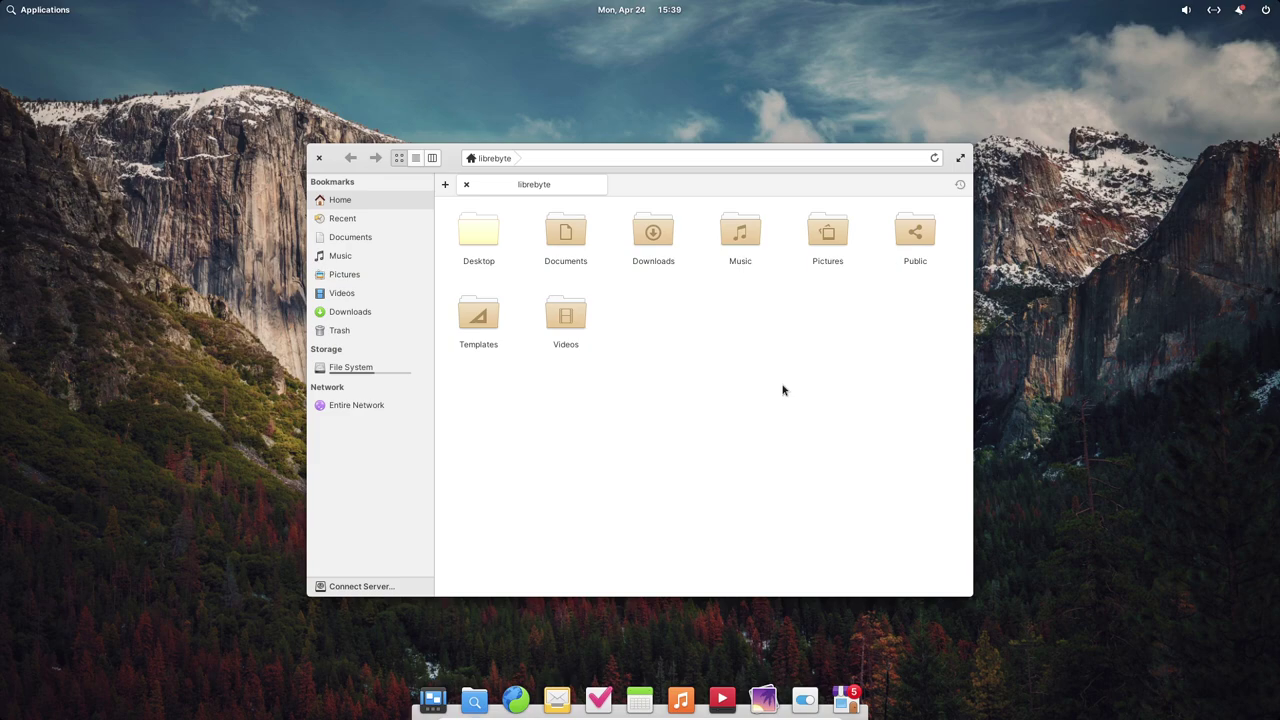
pyautogui.click(587, 157)
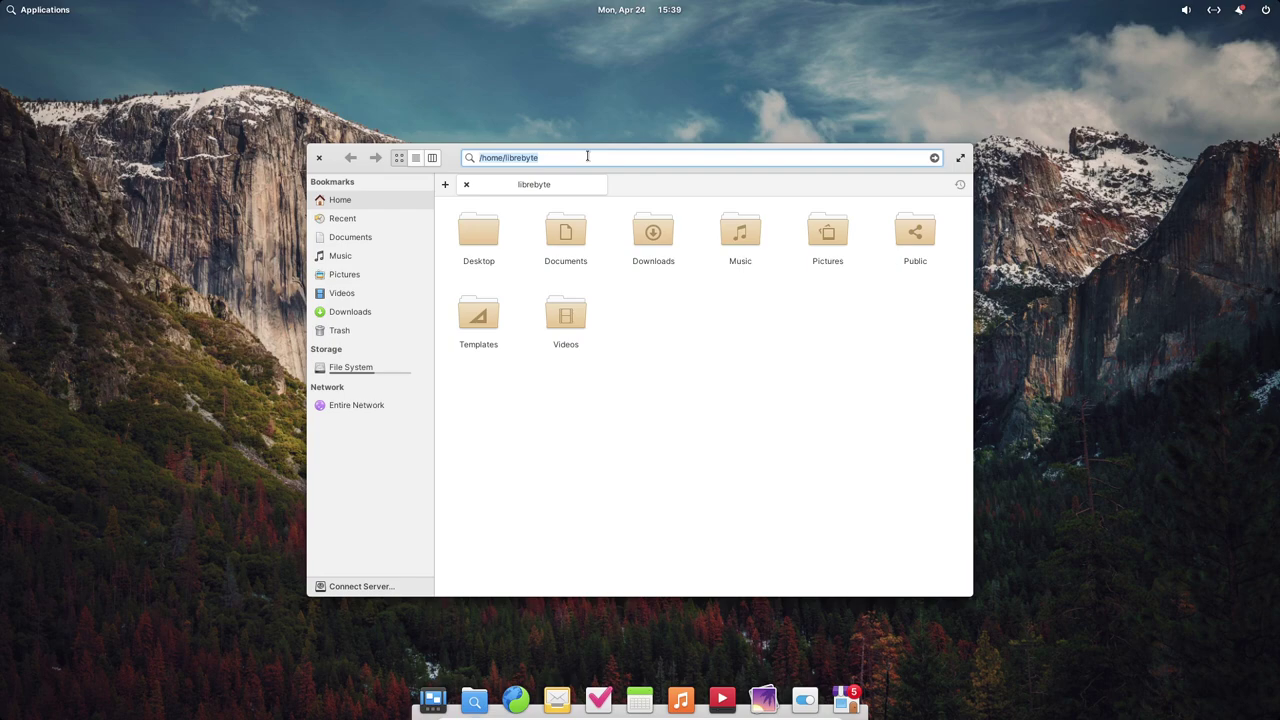
pyautogui.click(587, 157)
pyautogui.click(445, 185)
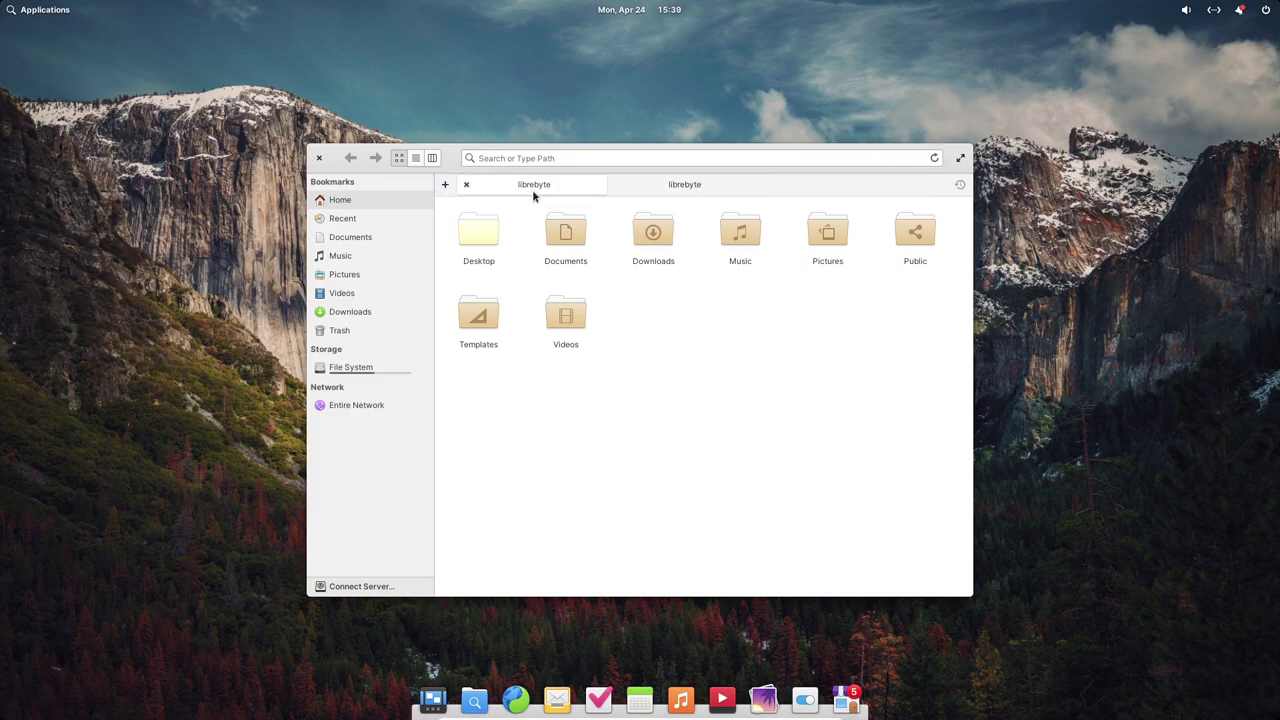
pyautogui.click(432, 160)
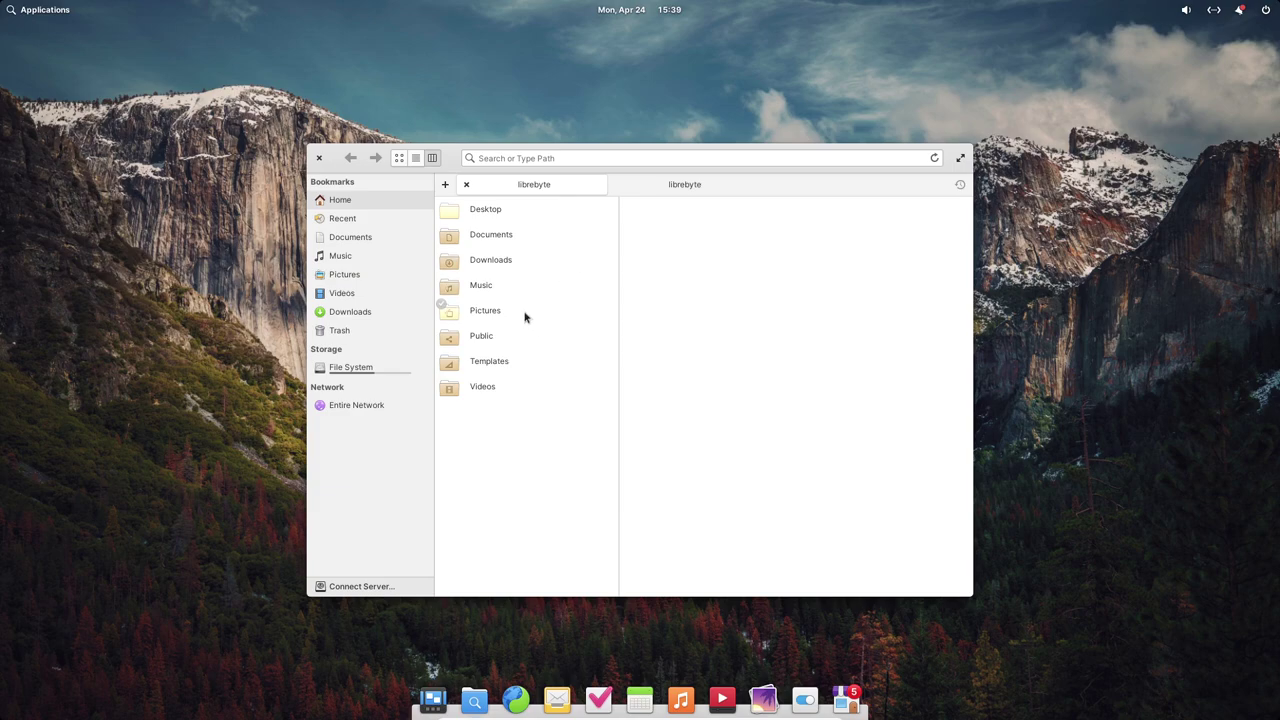
pyautogui.click(490, 312)
pyautogui.click(492, 210)
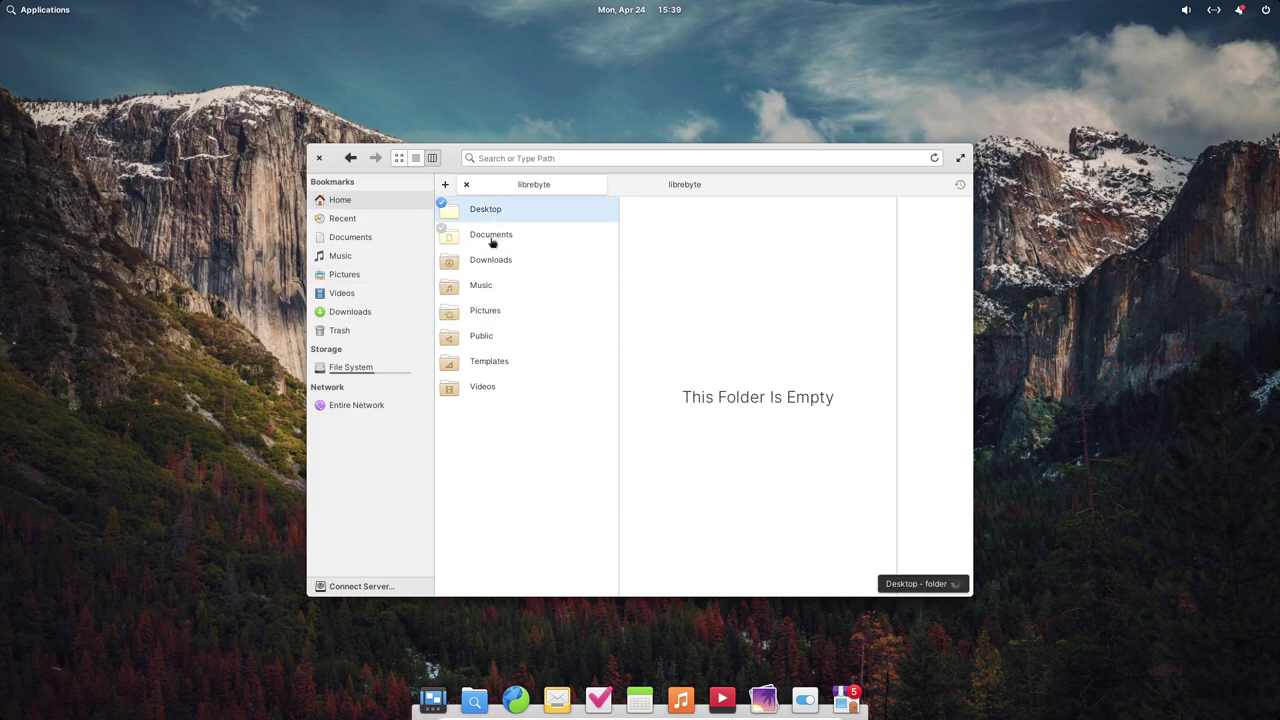
pyautogui.click(491, 236)
pyautogui.rightClick(491, 240)
pyautogui.moveTo(680, 251)
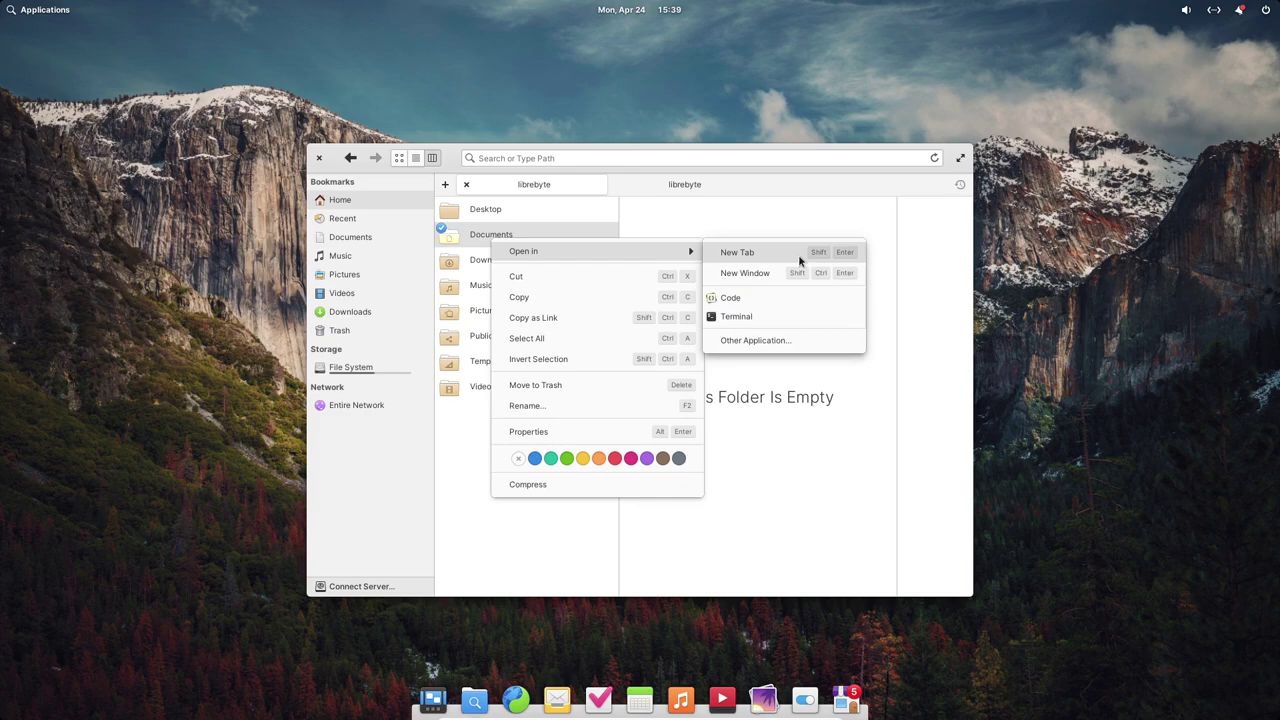
pyautogui.click(562, 280)
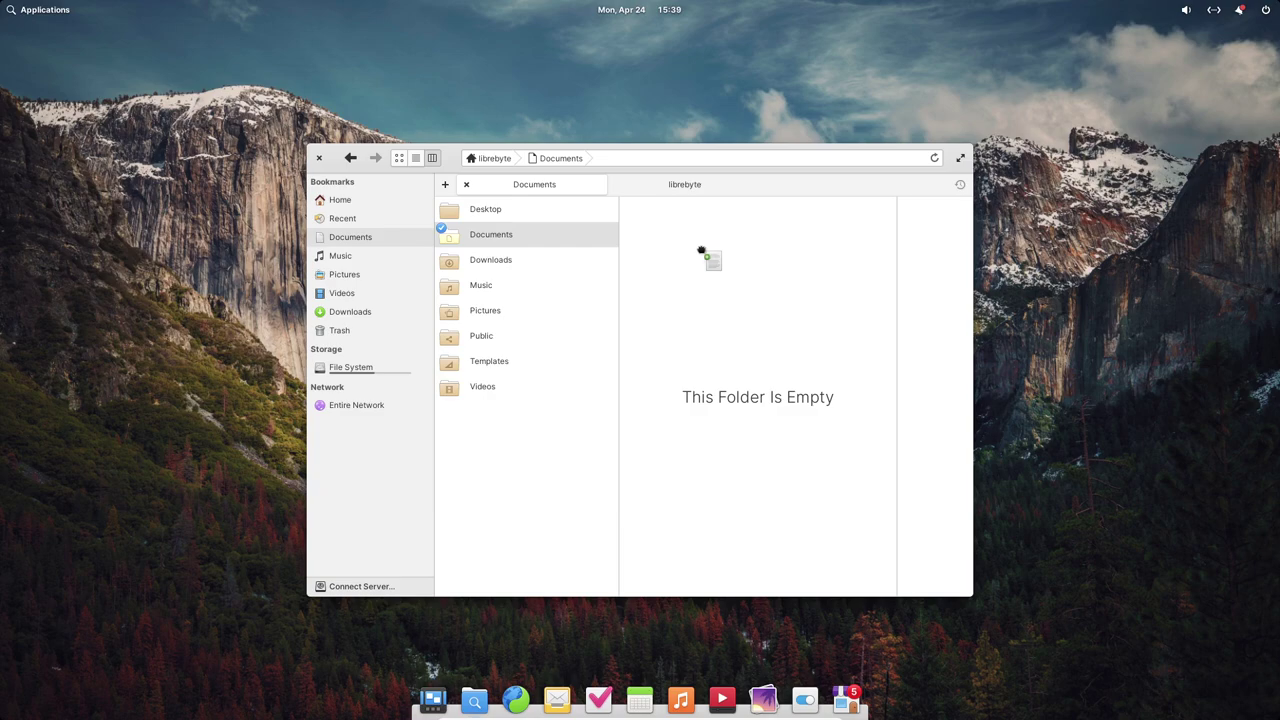
pyautogui.rightClick(687, 237)
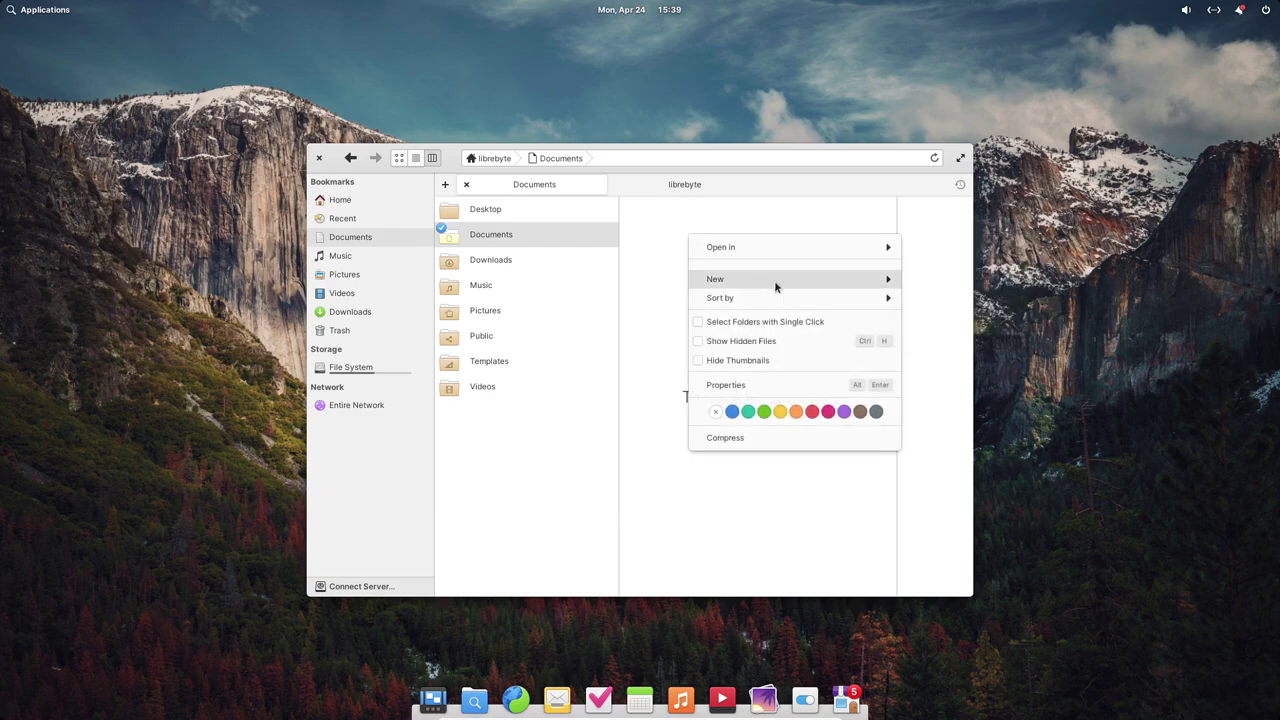
pyautogui.moveTo(759, 282)
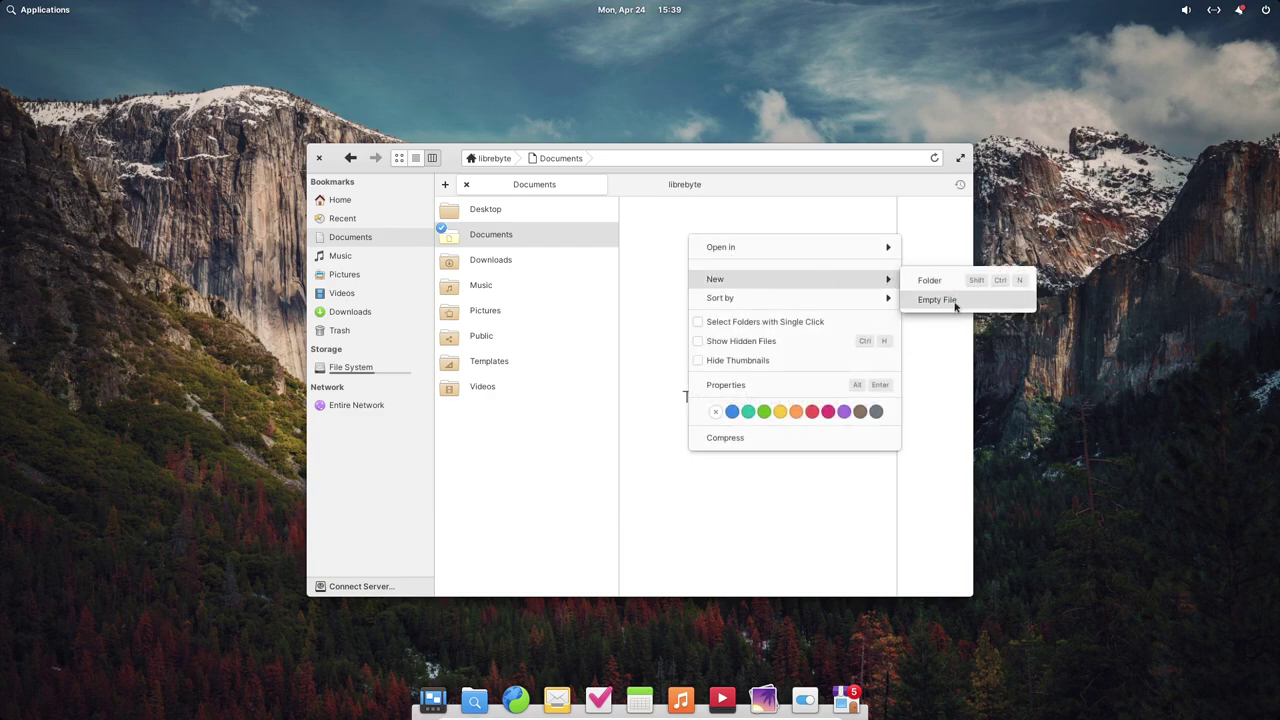
pyautogui.click(826, 534)
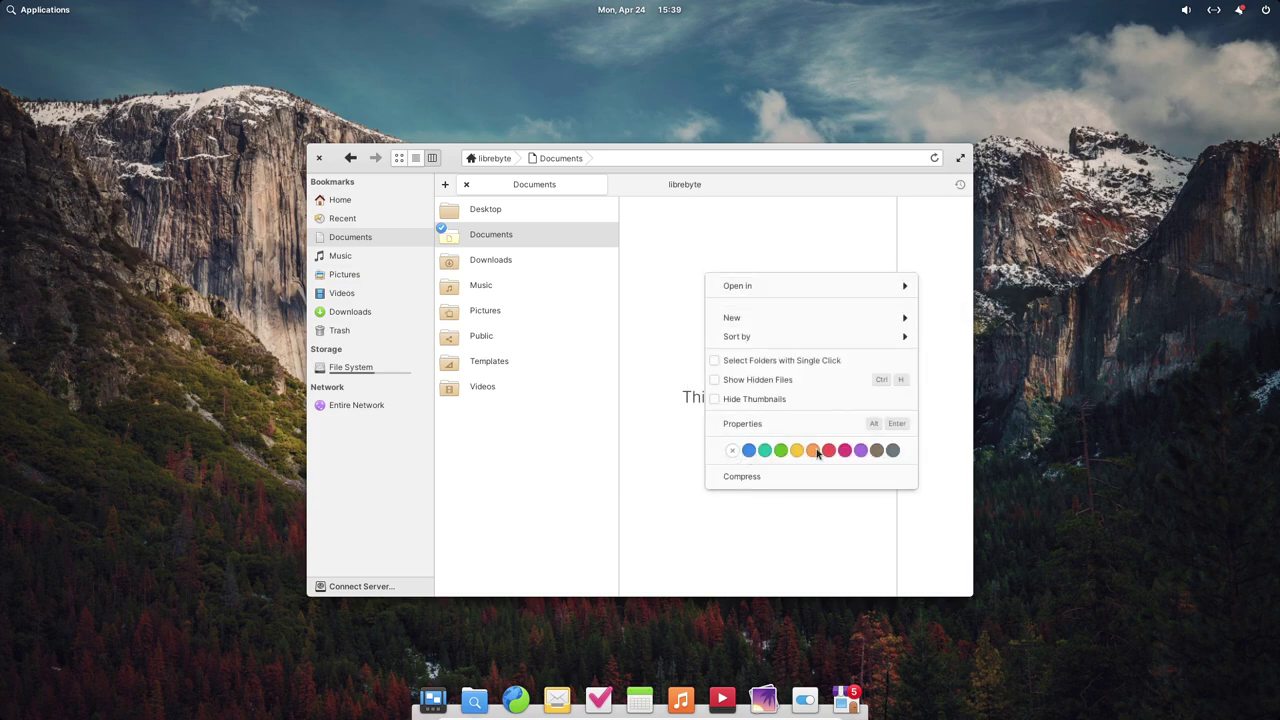
pyautogui.click(716, 571)
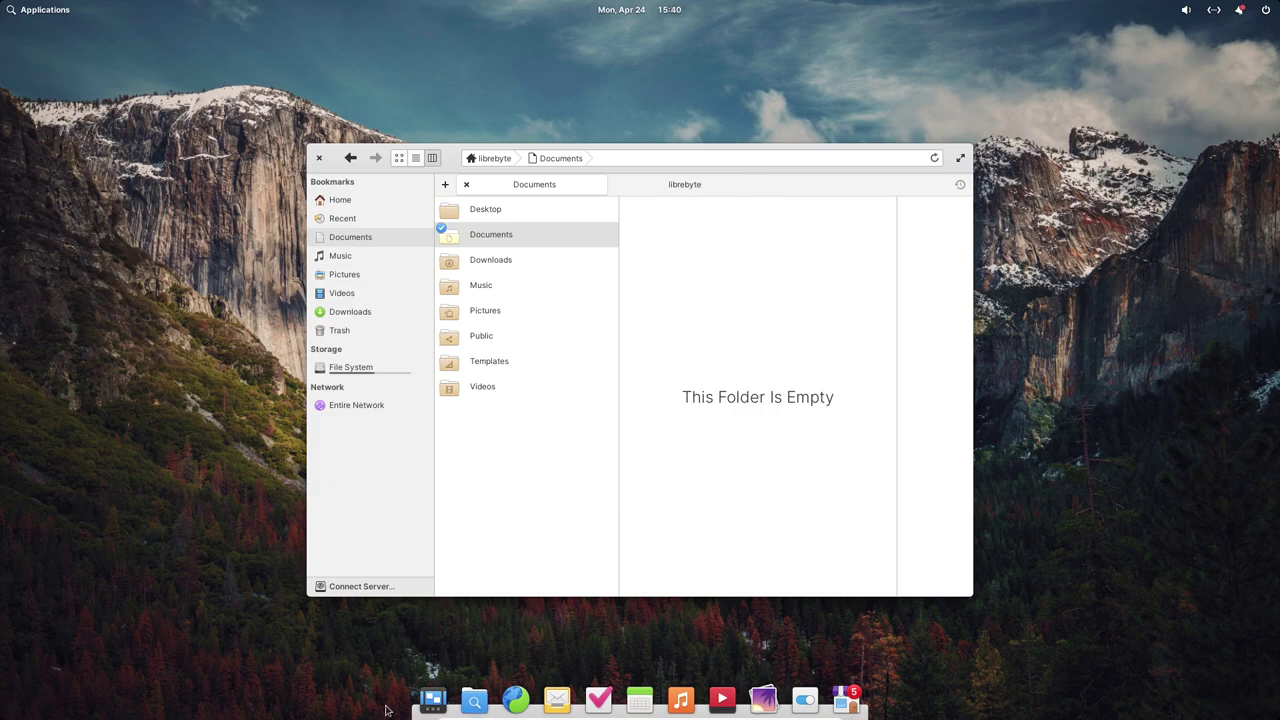
# - Launch System Settings from the dock and move its window right over the Files window
pyautogui.moveTo(440, 712)
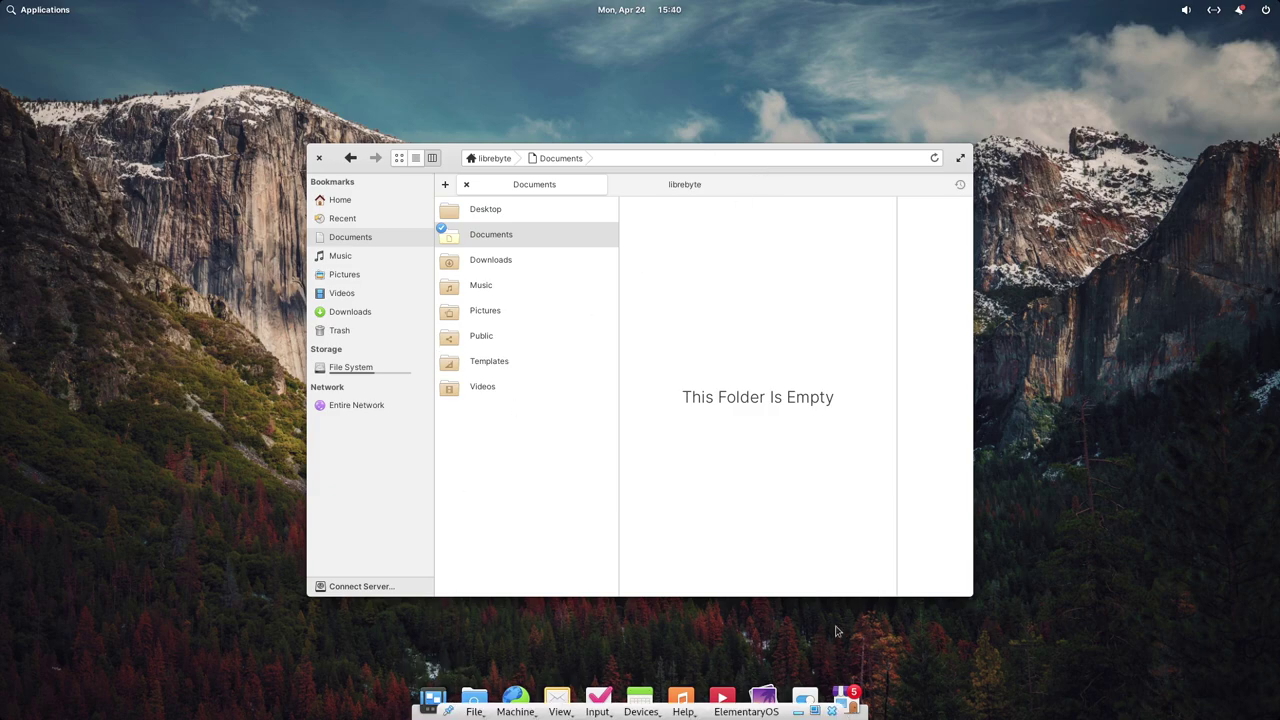
pyautogui.click(805, 699)
pyautogui.moveTo(312, 58); pyautogui.dragTo(728, 94)
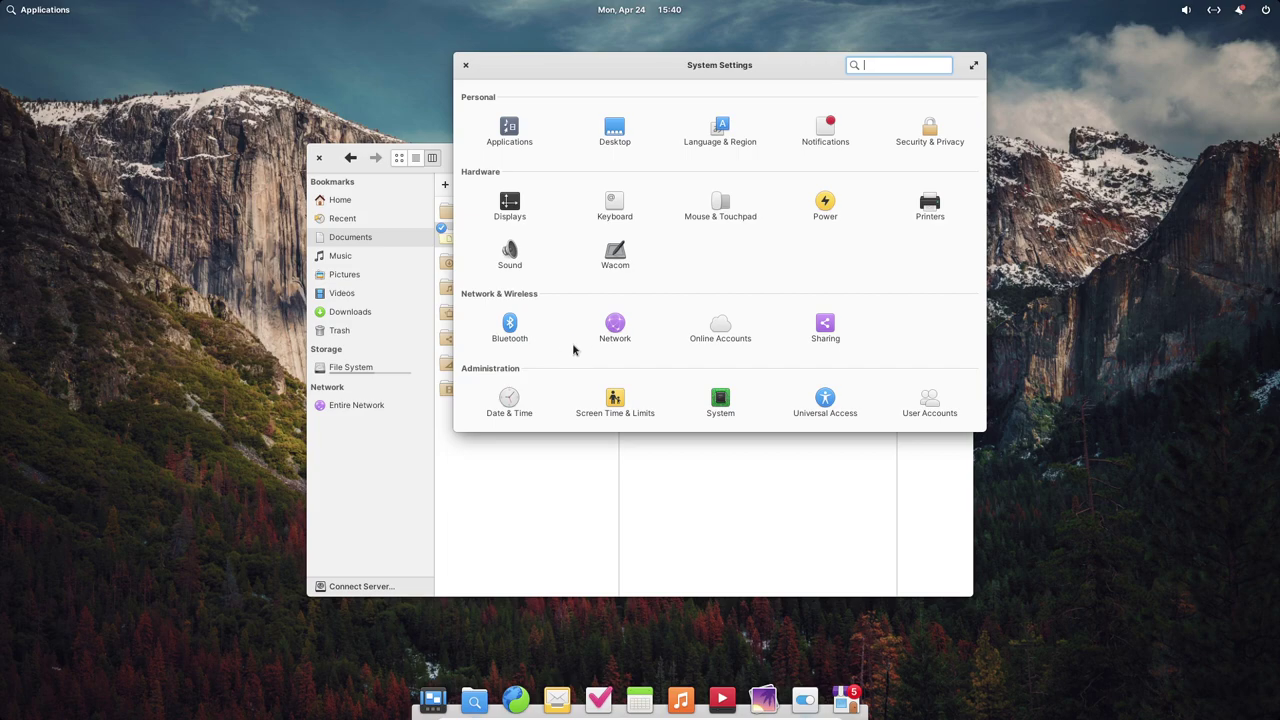
pyautogui.click(508, 136)
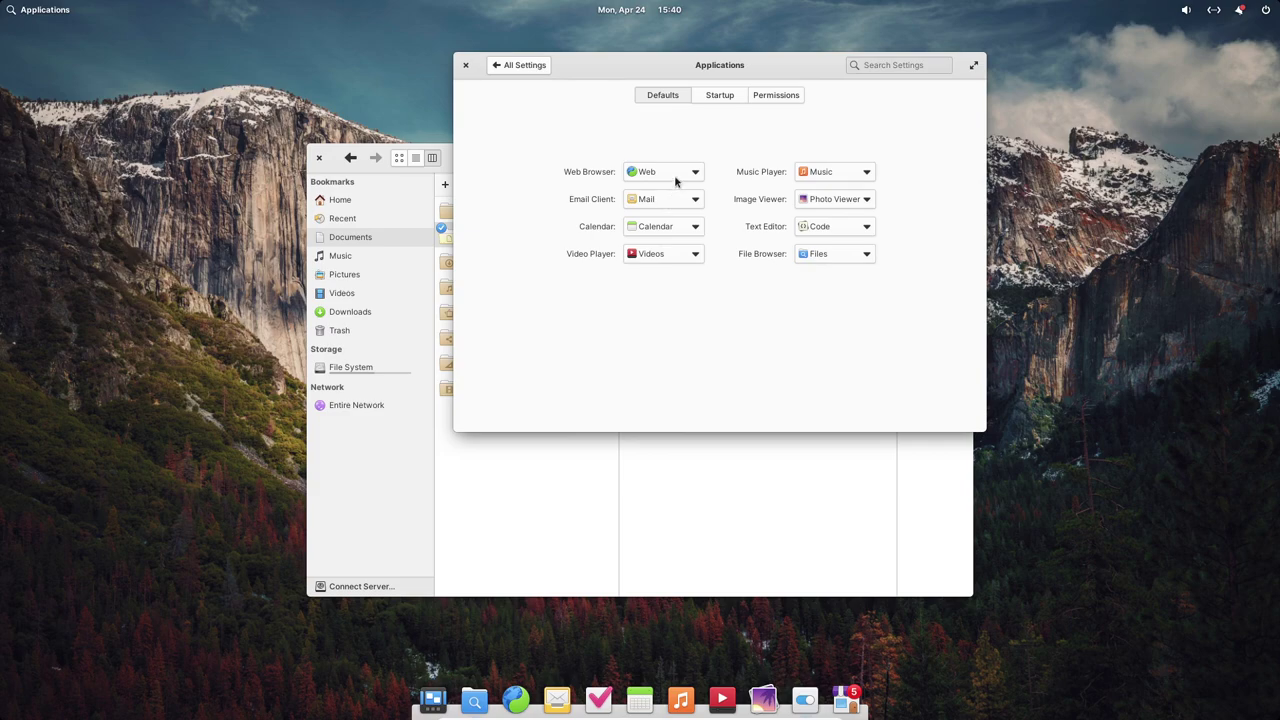
pyautogui.click(720, 96)
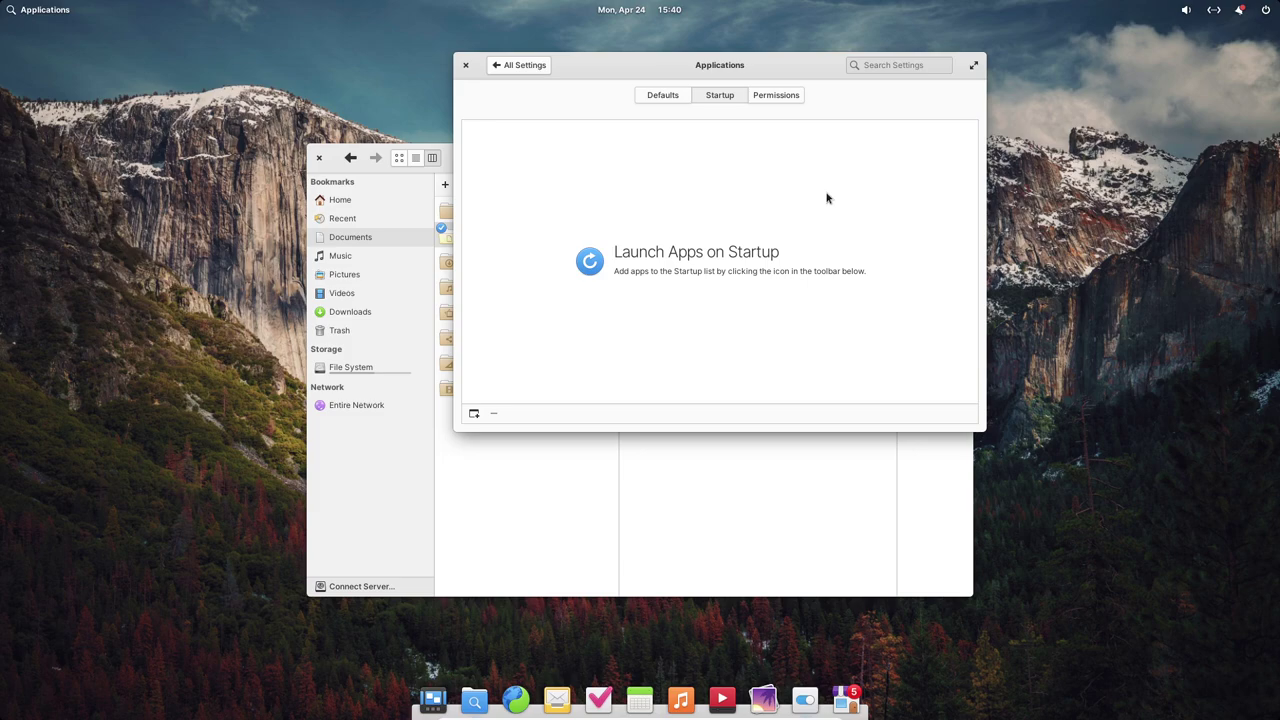
pyautogui.click(766, 96)
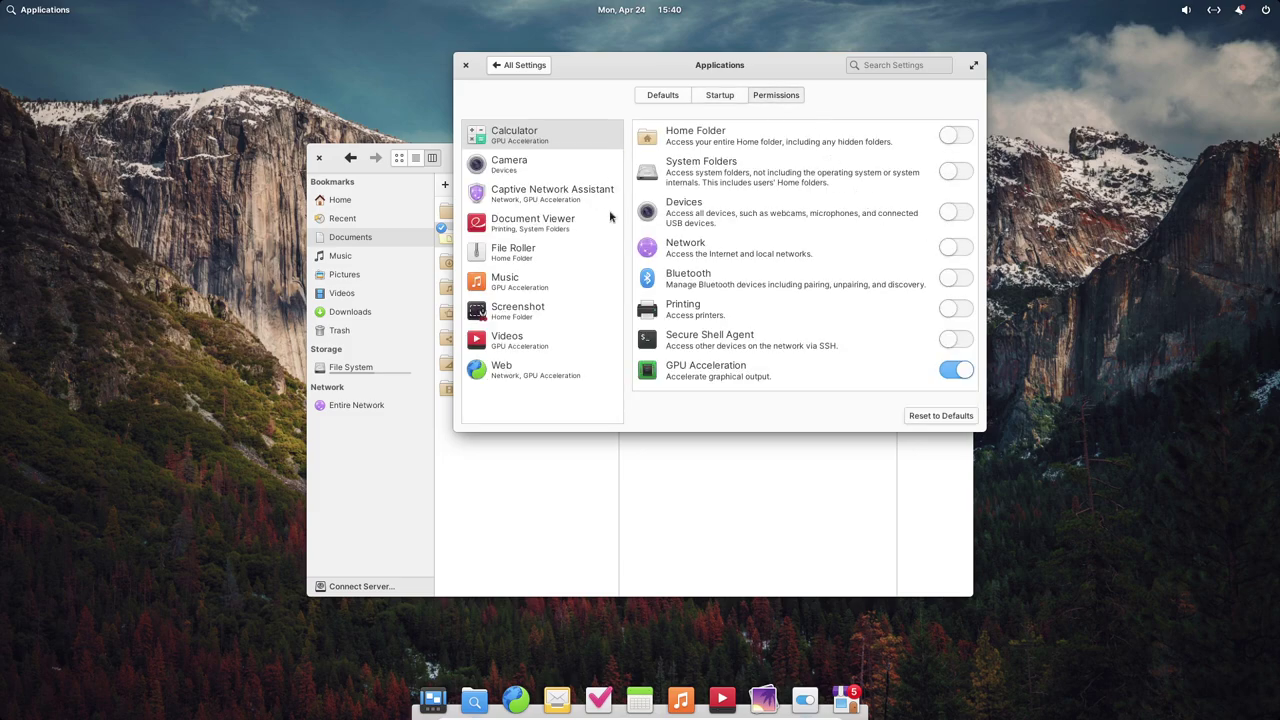
pyautogui.click(497, 66)
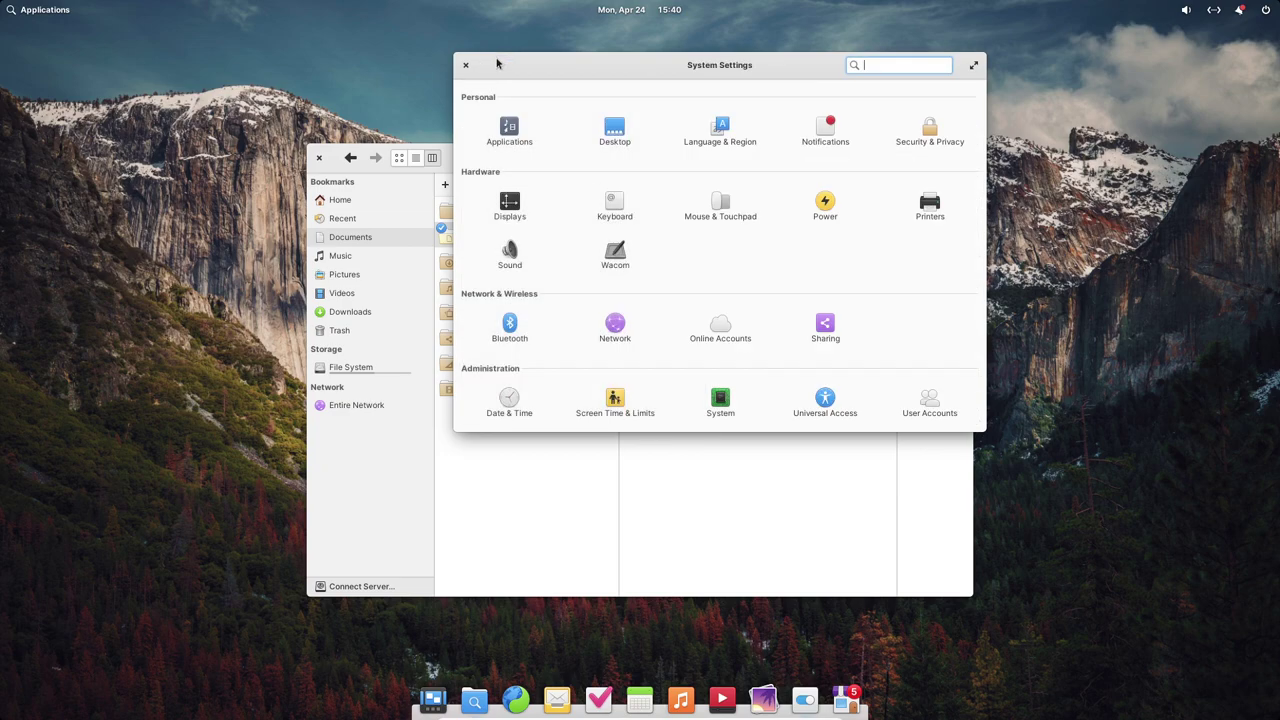
# - In Desktop settings, switch the system style to Dark on the Appearance tab
pyautogui.click(614, 140)
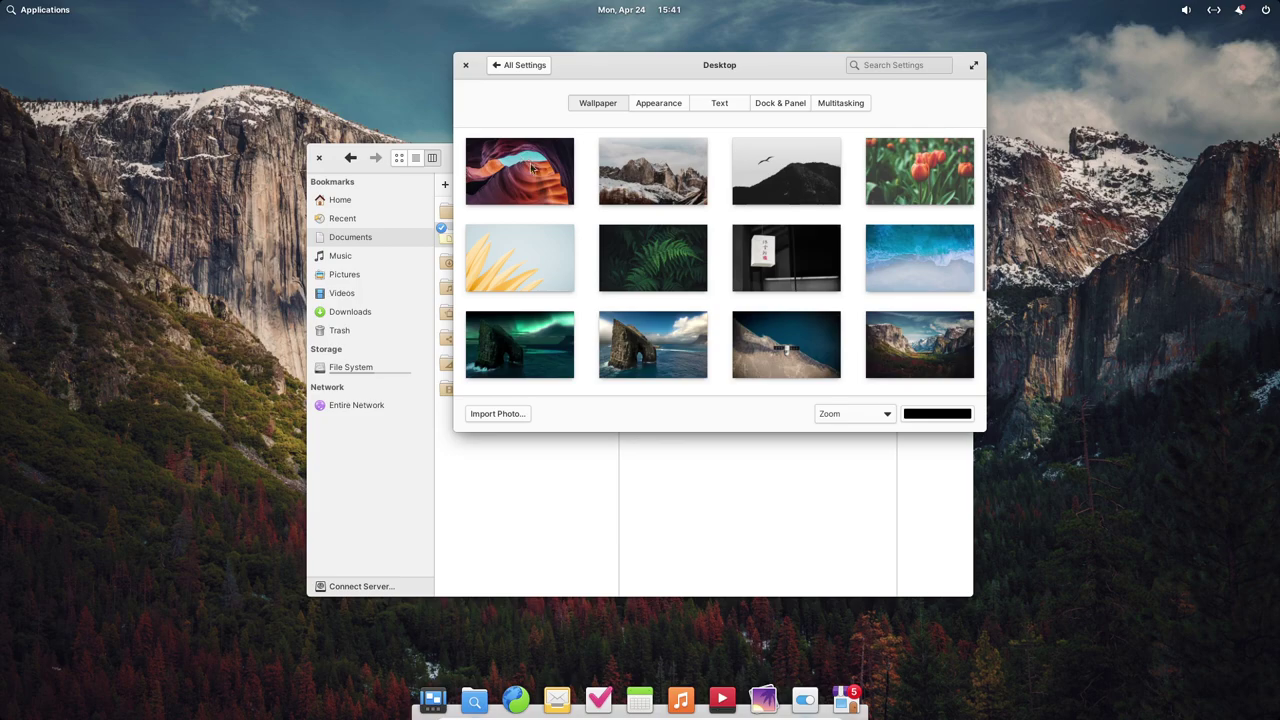
pyautogui.click(659, 104)
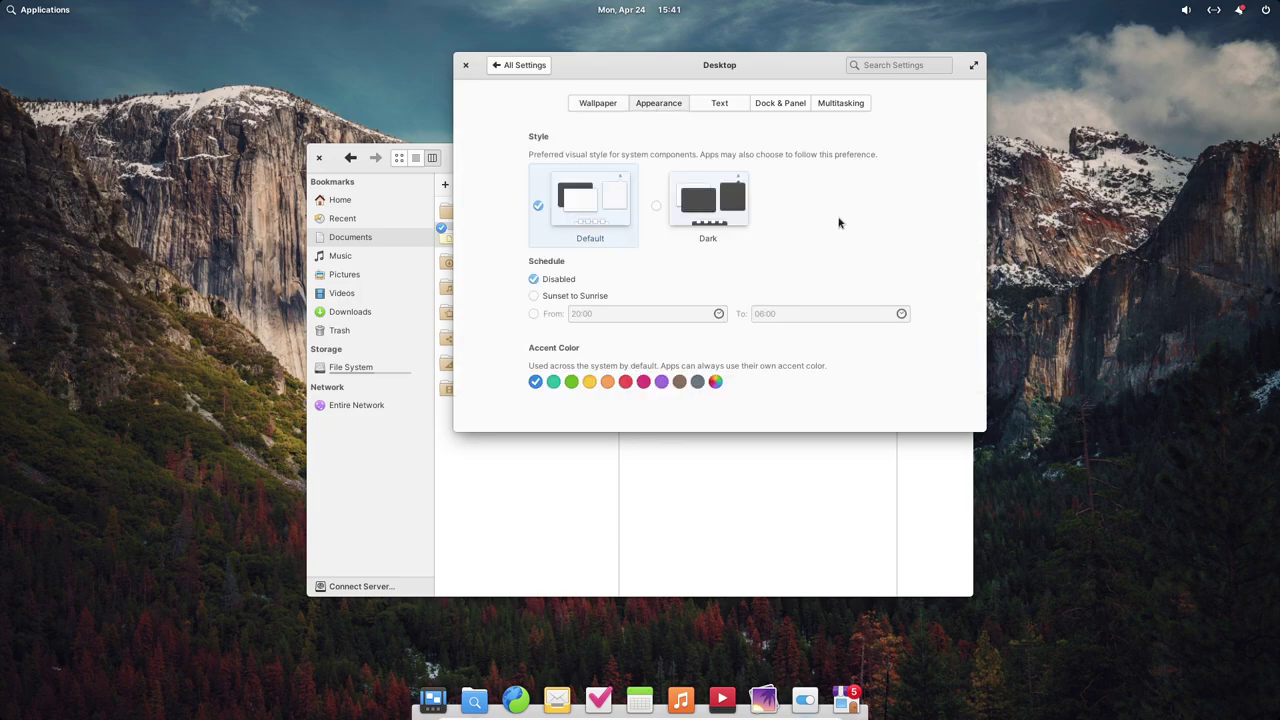
pyautogui.click(679, 208)
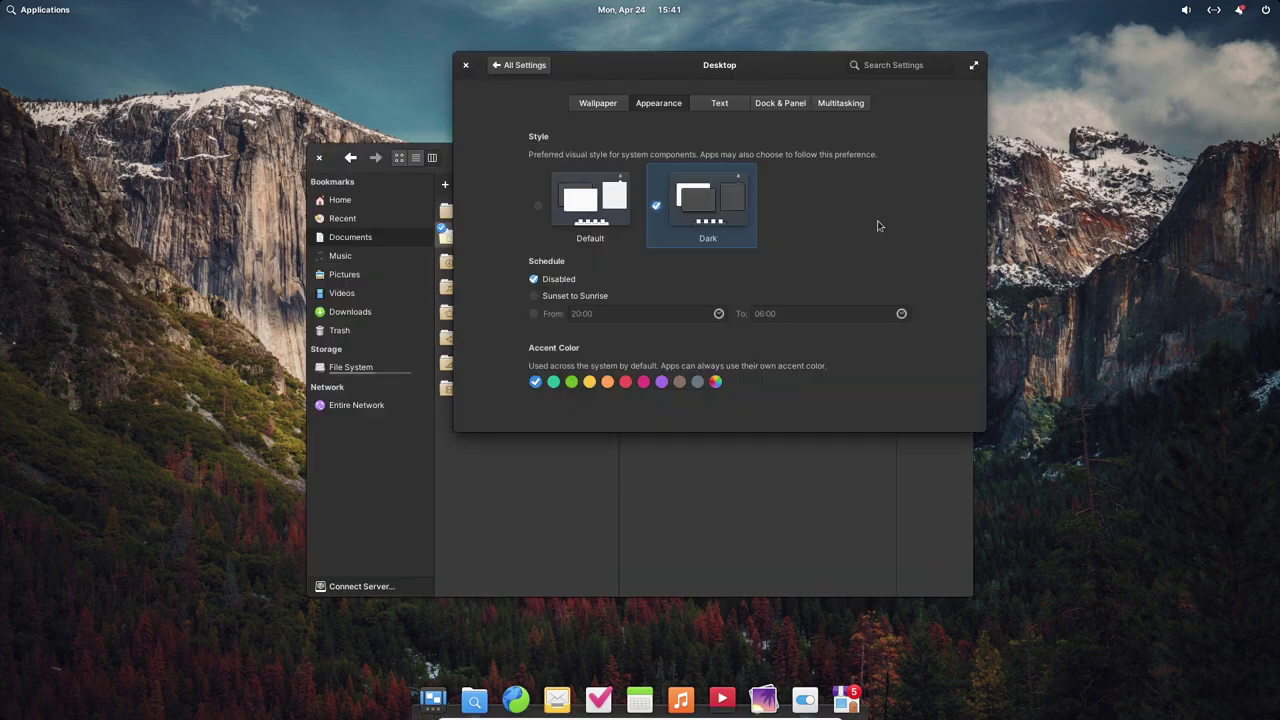
# - Browse the Text, Dock & Panel, Multitasking and Wallpaper tabs, then return to All Settings
pyautogui.click(727, 106)
pyautogui.click(783, 110)
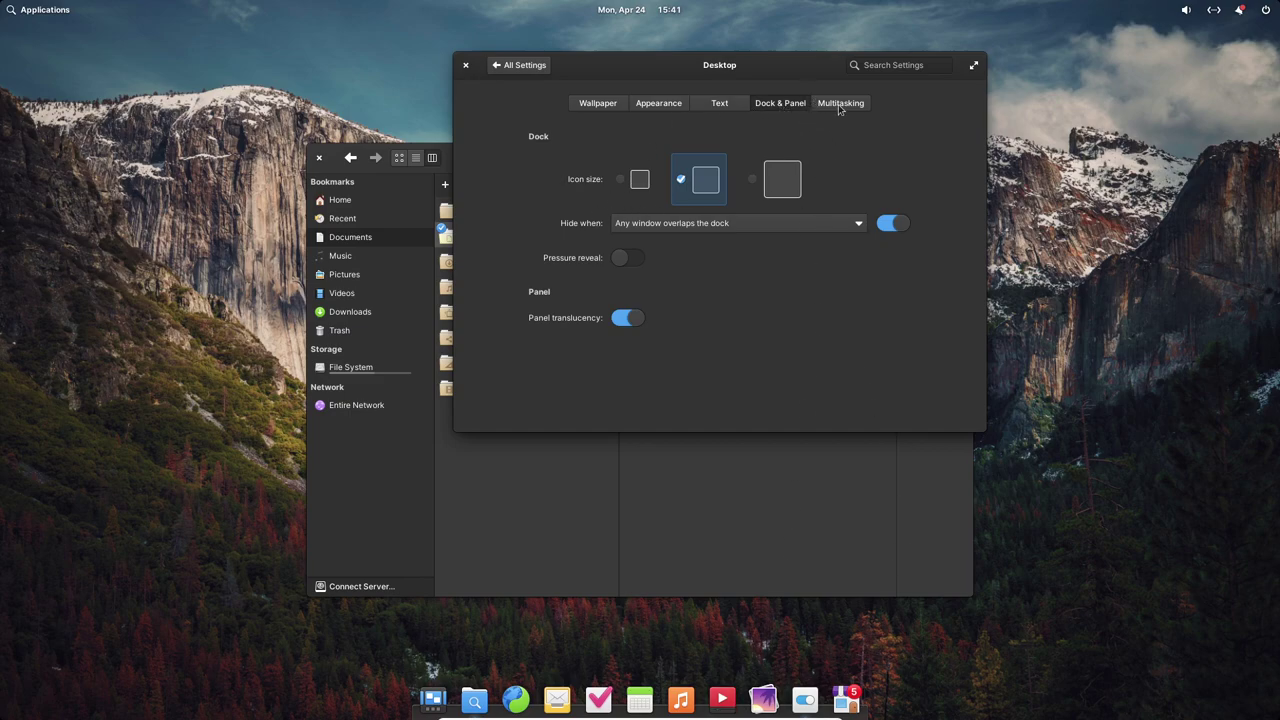
pyautogui.click(838, 104)
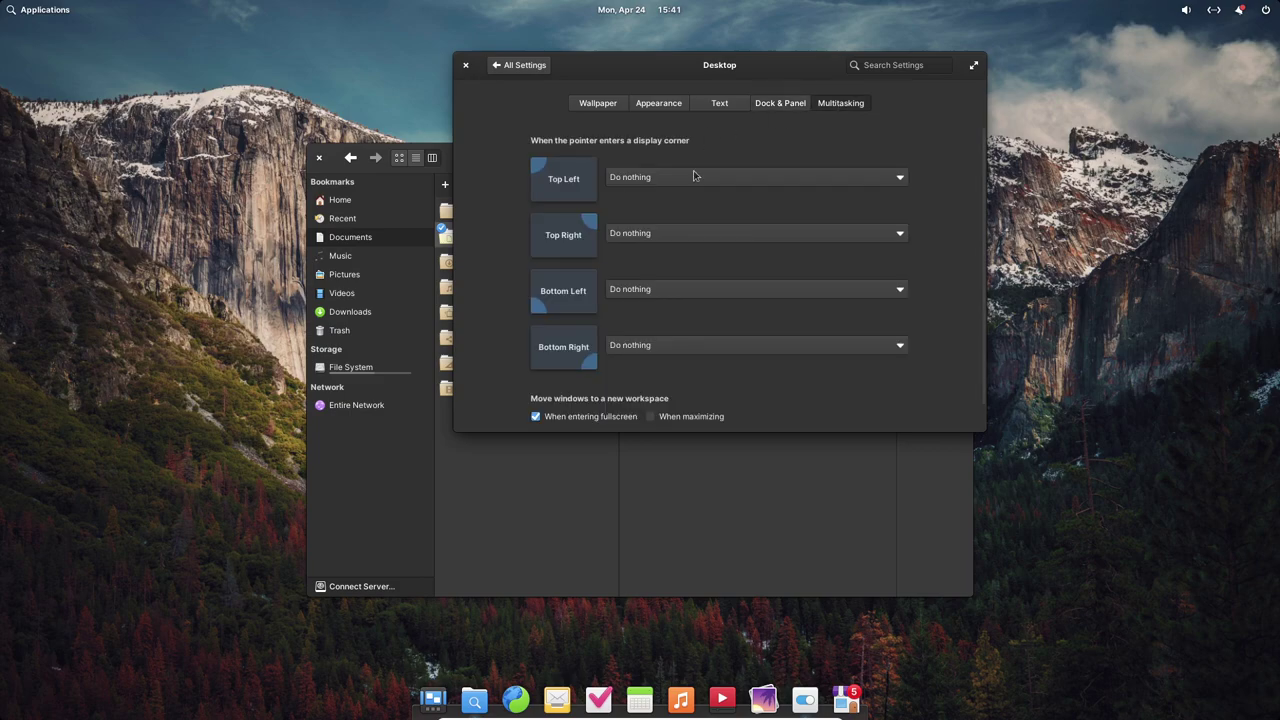
pyautogui.click(597, 104)
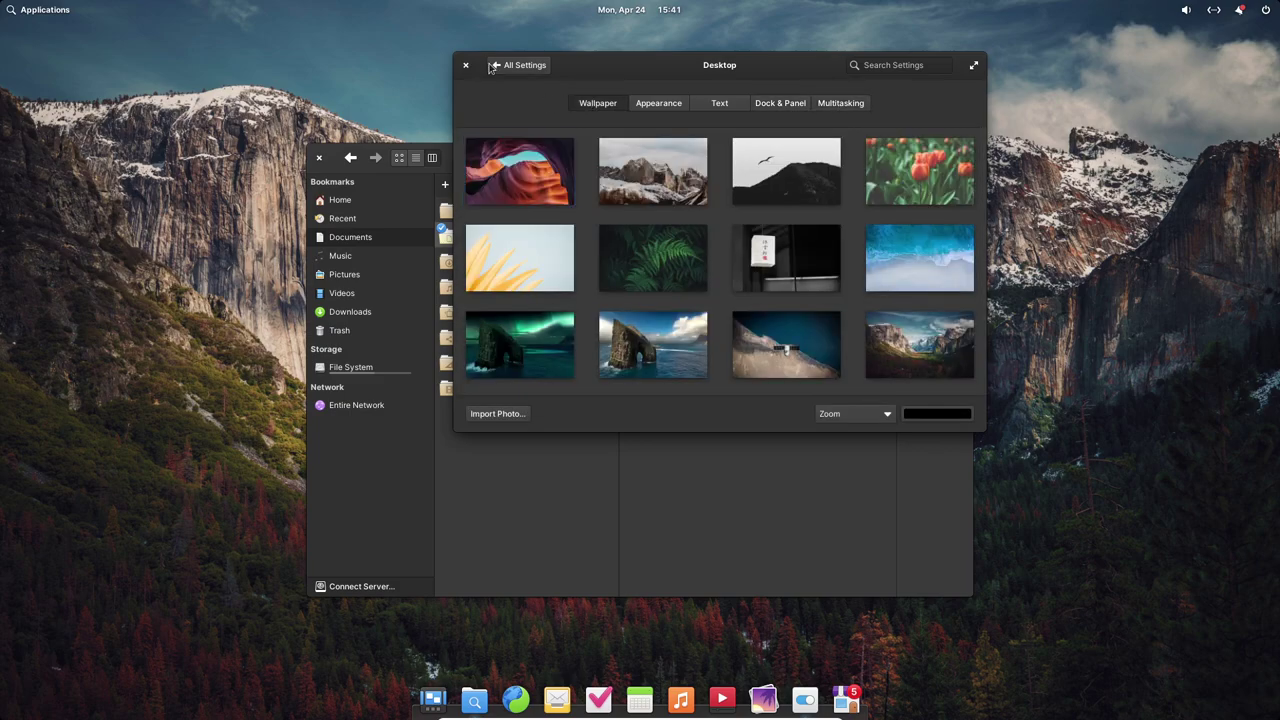
pyautogui.click(492, 66)
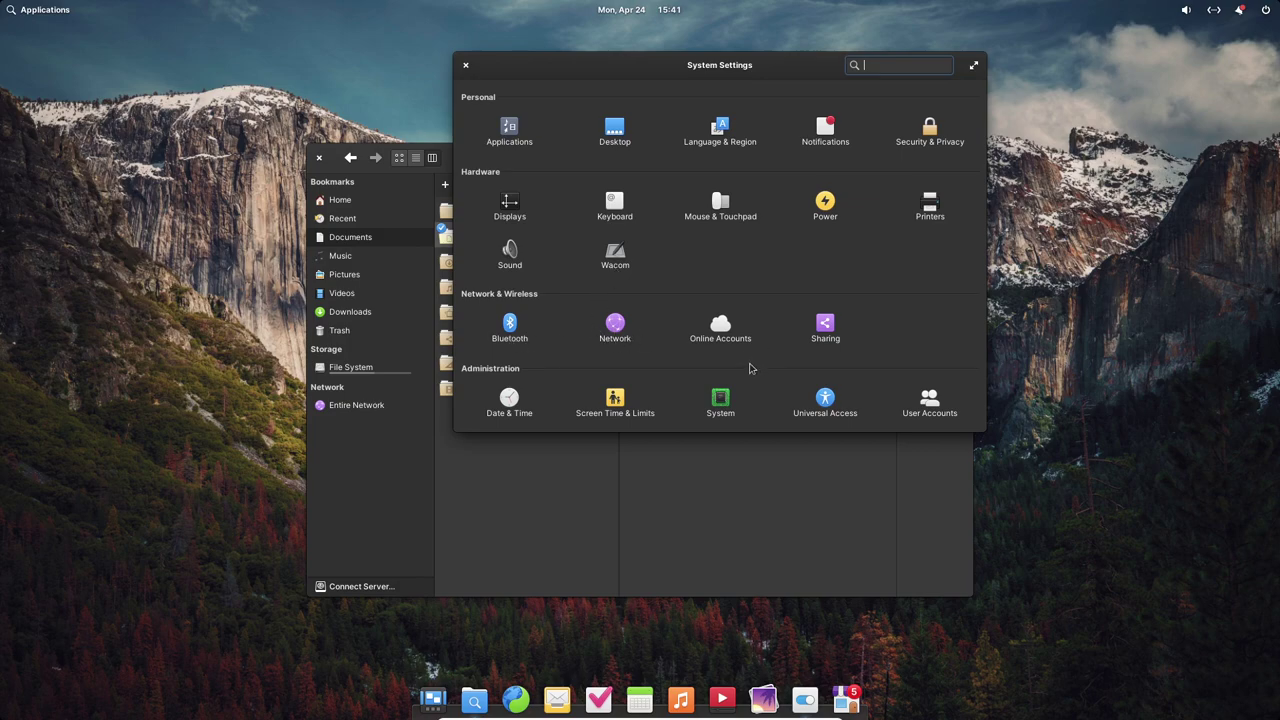
pyautogui.click(828, 336)
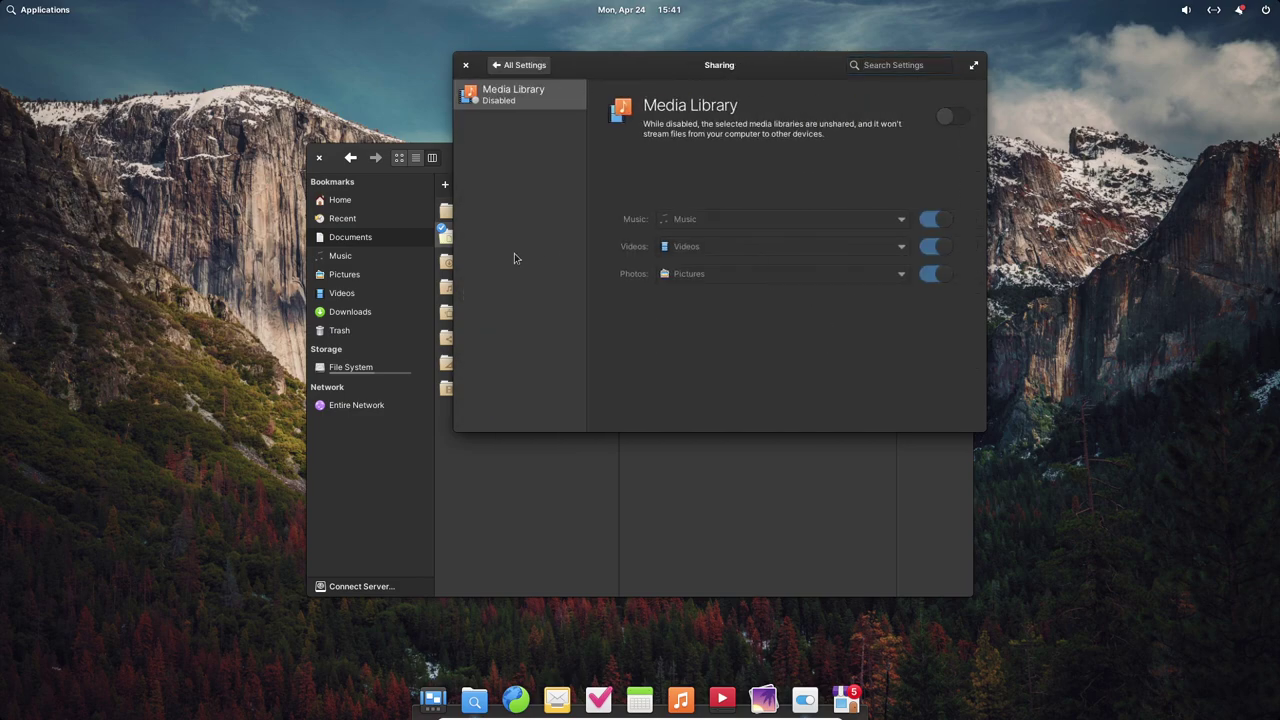
pyautogui.click(462, 64)
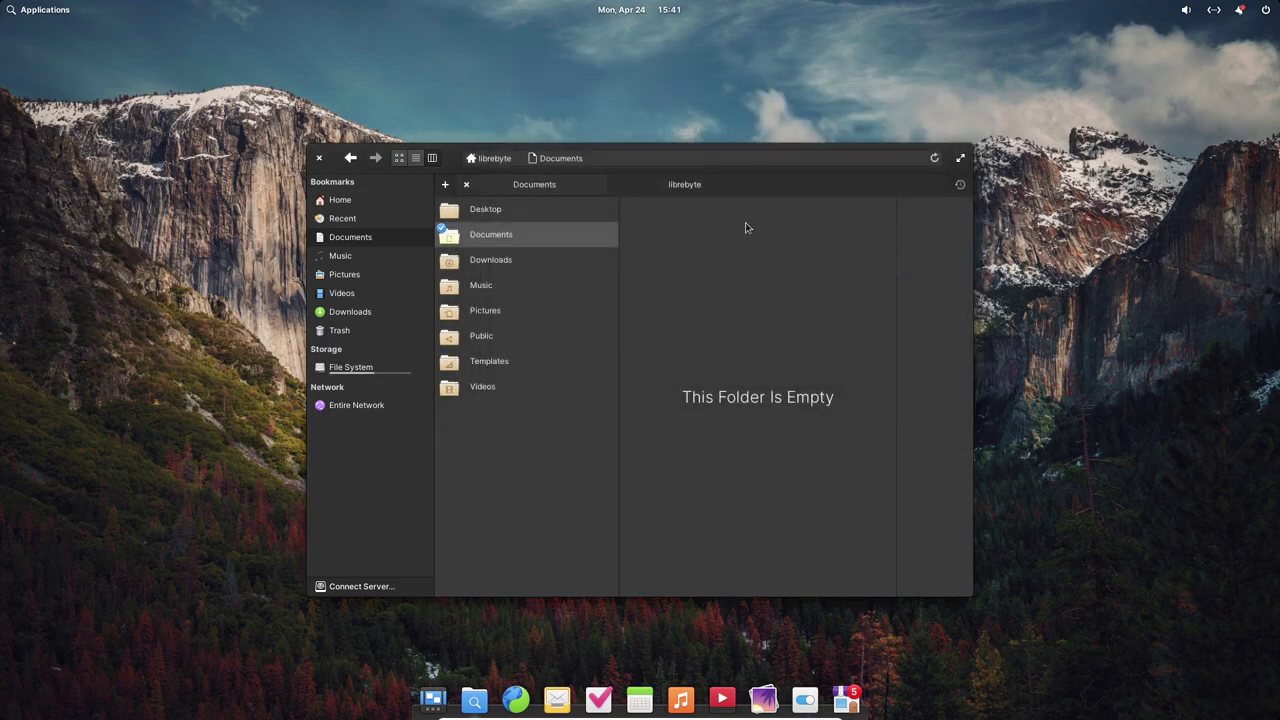
pyautogui.click(805, 699)
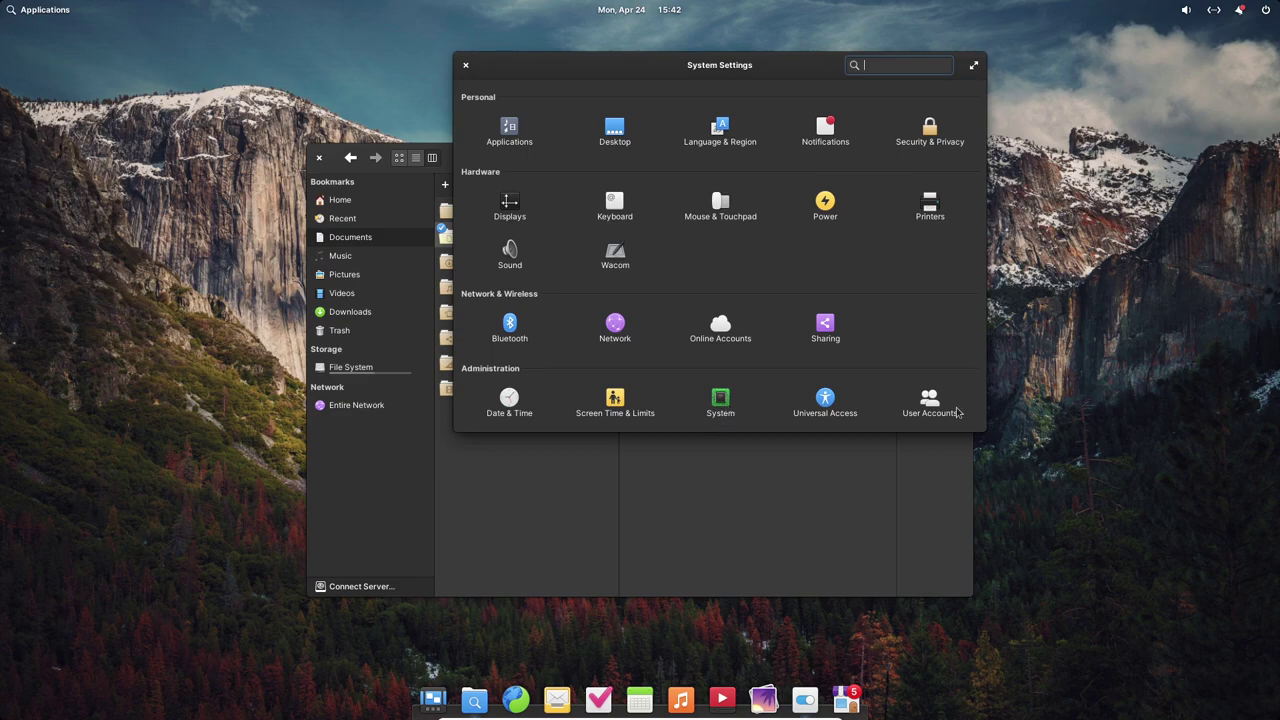
# - On the System page, select the 'Built on Ubuntu 22.04.1 LTS' line and the kernel's 'generic' word
pyautogui.click(727, 405)
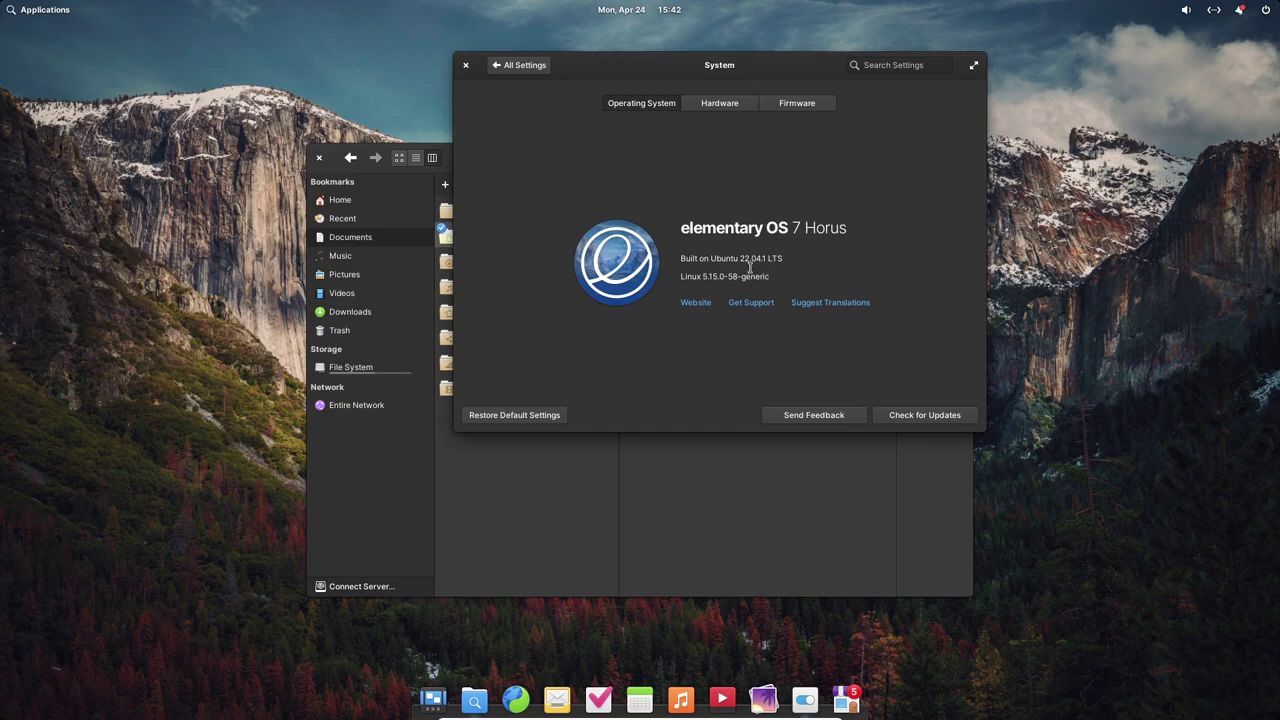
pyautogui.moveTo(688, 258); pyautogui.dragTo(806, 257)
pyautogui.click(683, 258)
pyautogui.moveTo(683, 258); pyautogui.dragTo(787, 258)
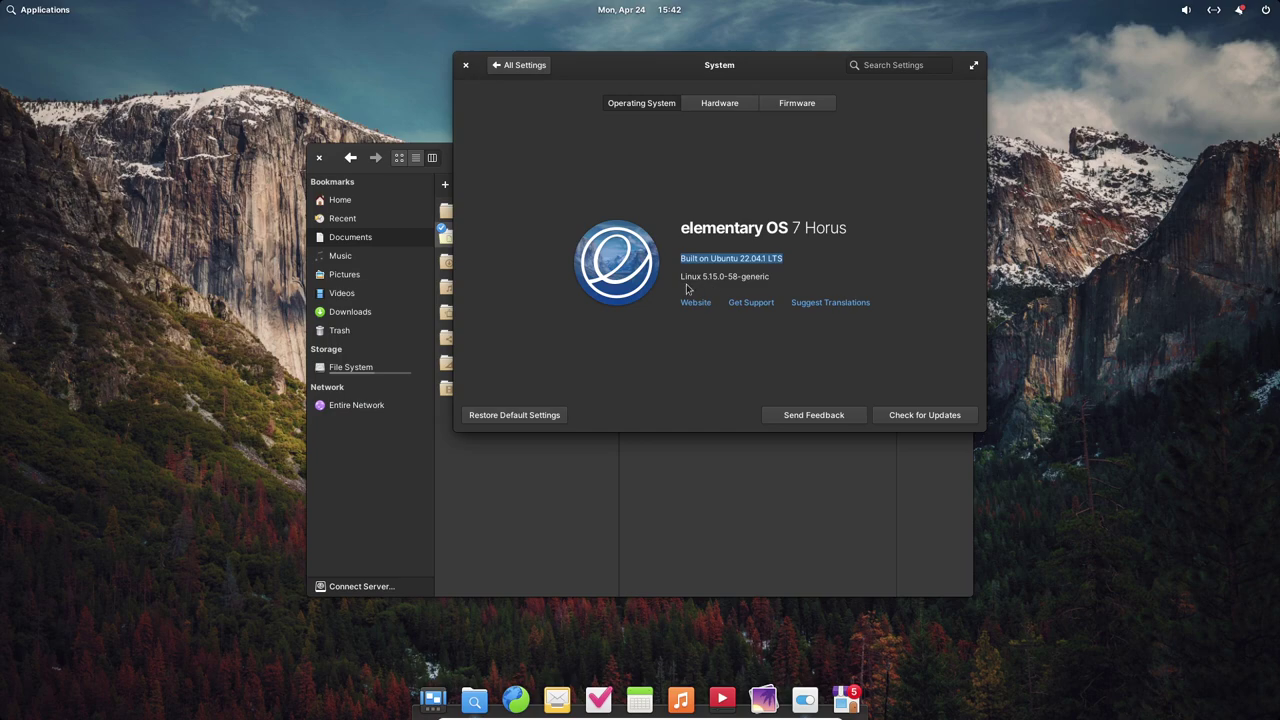
pyautogui.doubleClick(753, 277)
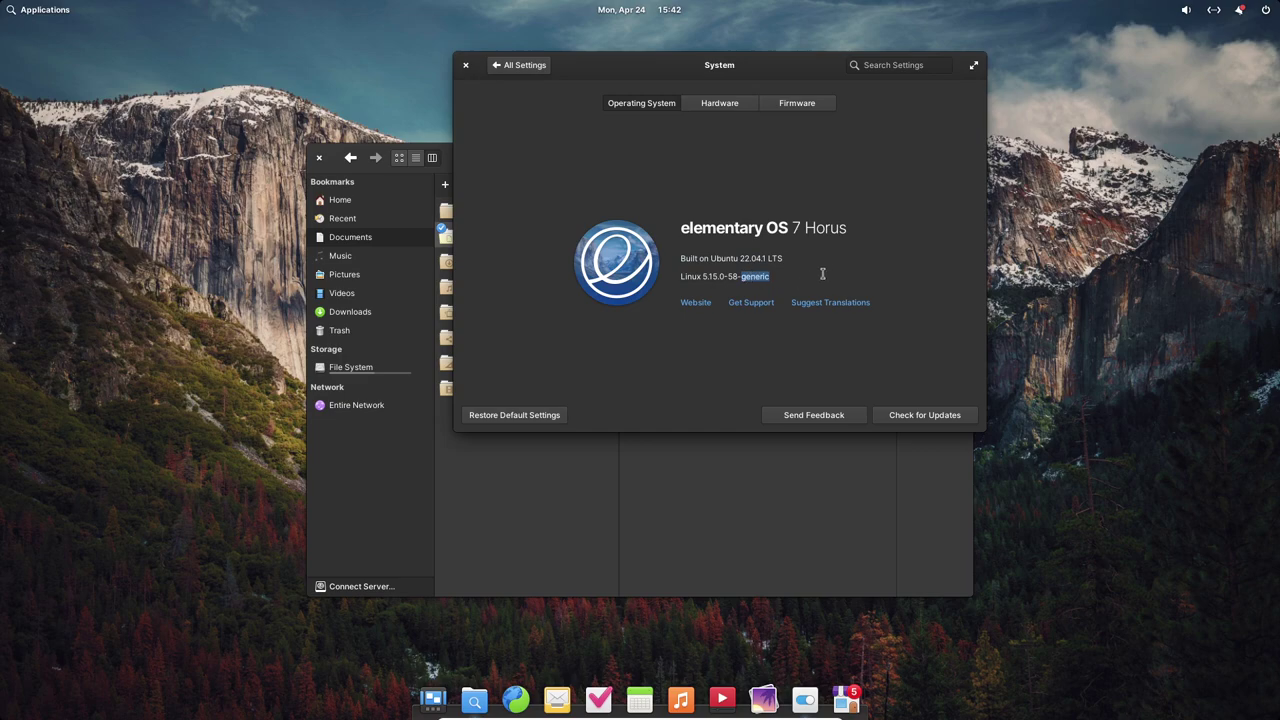
# - View the Hardware tab's storage amount, then the Firmware update status
pyautogui.click(722, 104)
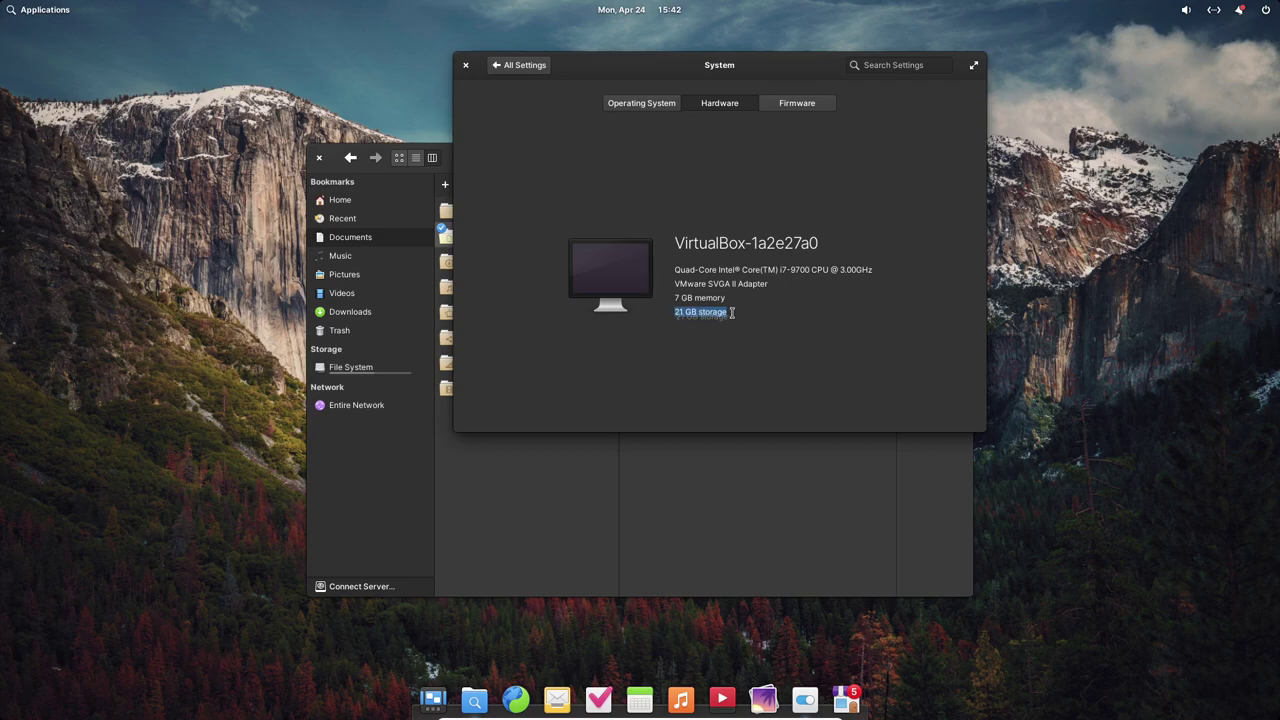
pyautogui.moveTo(686, 312); pyautogui.dragTo(727, 312)
pyautogui.click(798, 104)
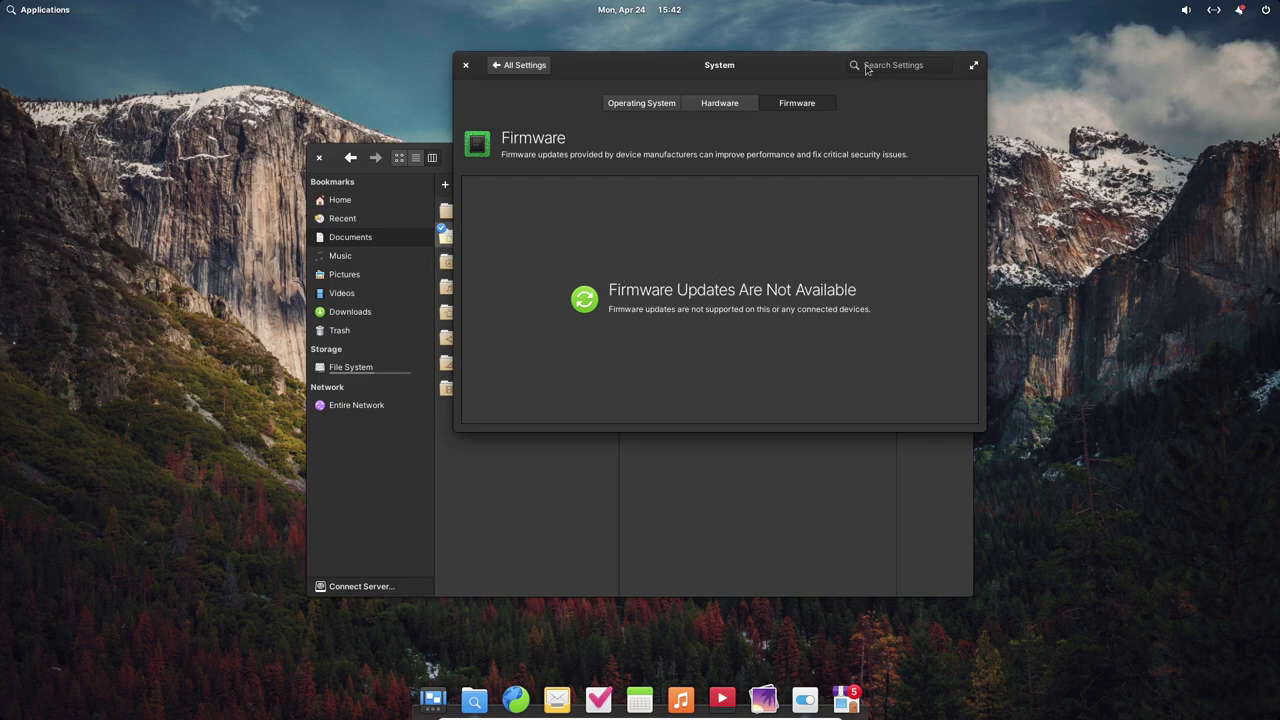
# - Close System Settings, relaunch it from the dock, and open the Desktop settings
pyautogui.click(465, 64)
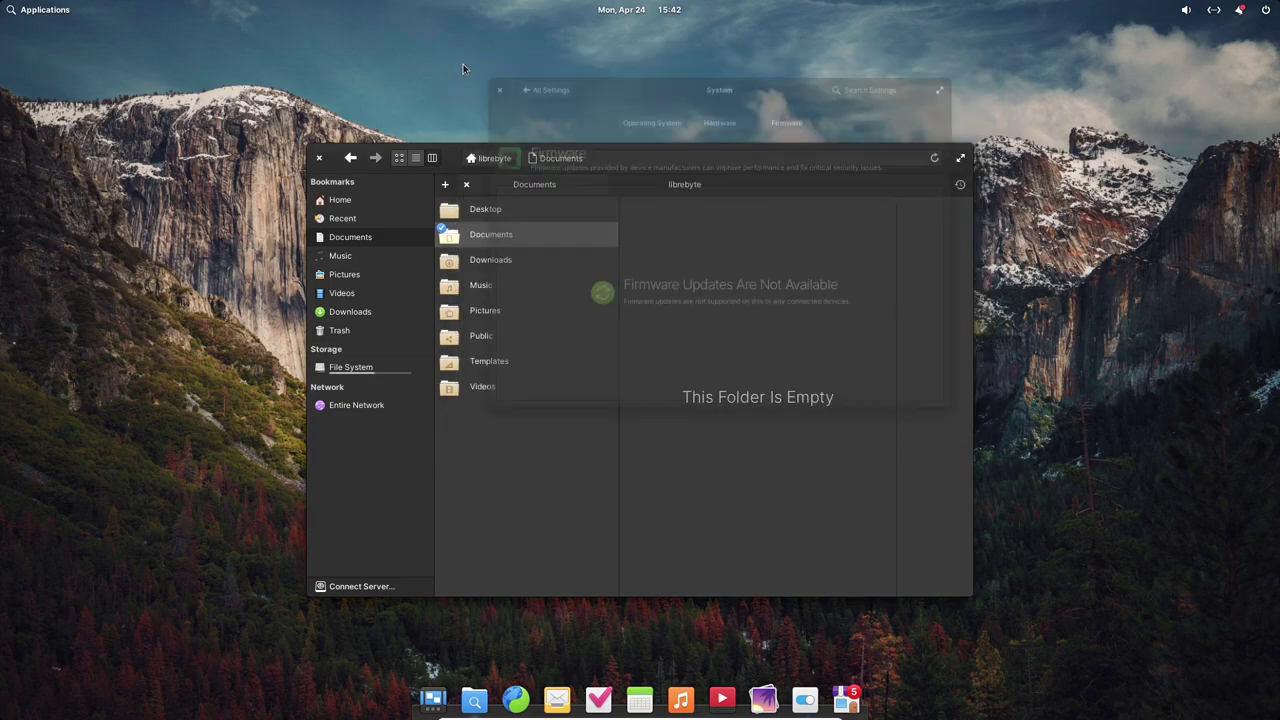
pyautogui.click(805, 700)
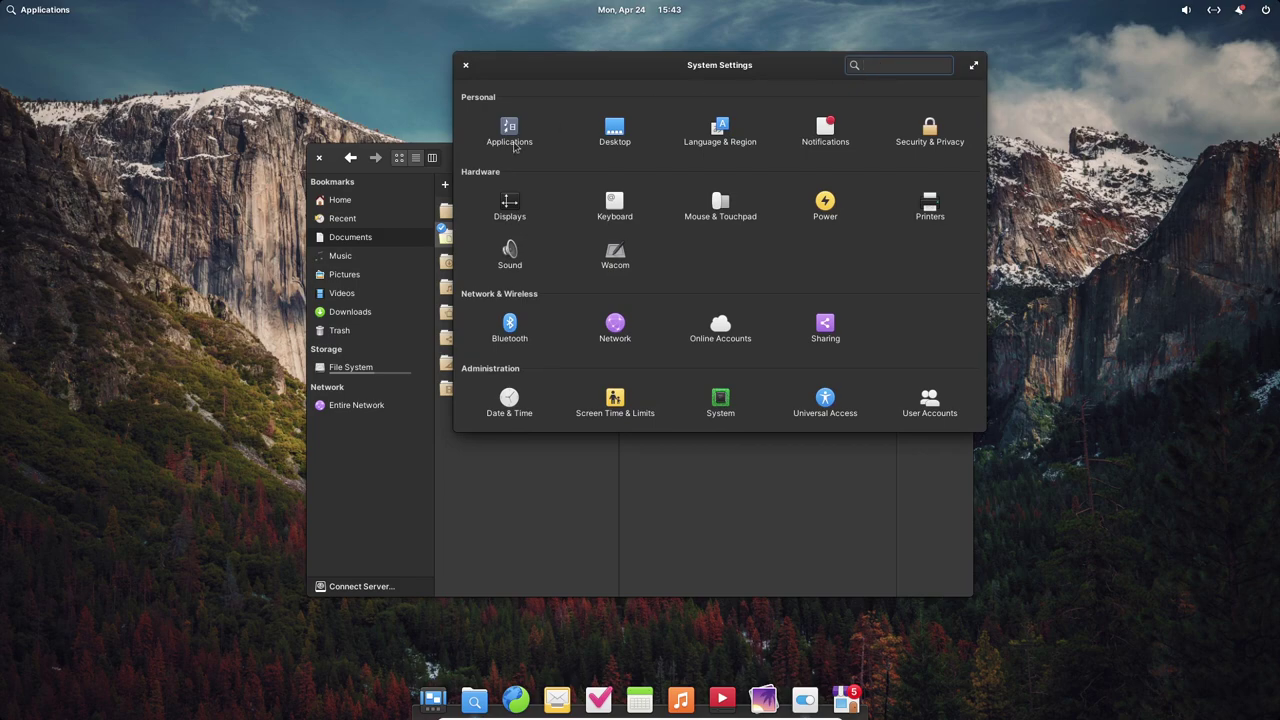
pyautogui.click(608, 146)
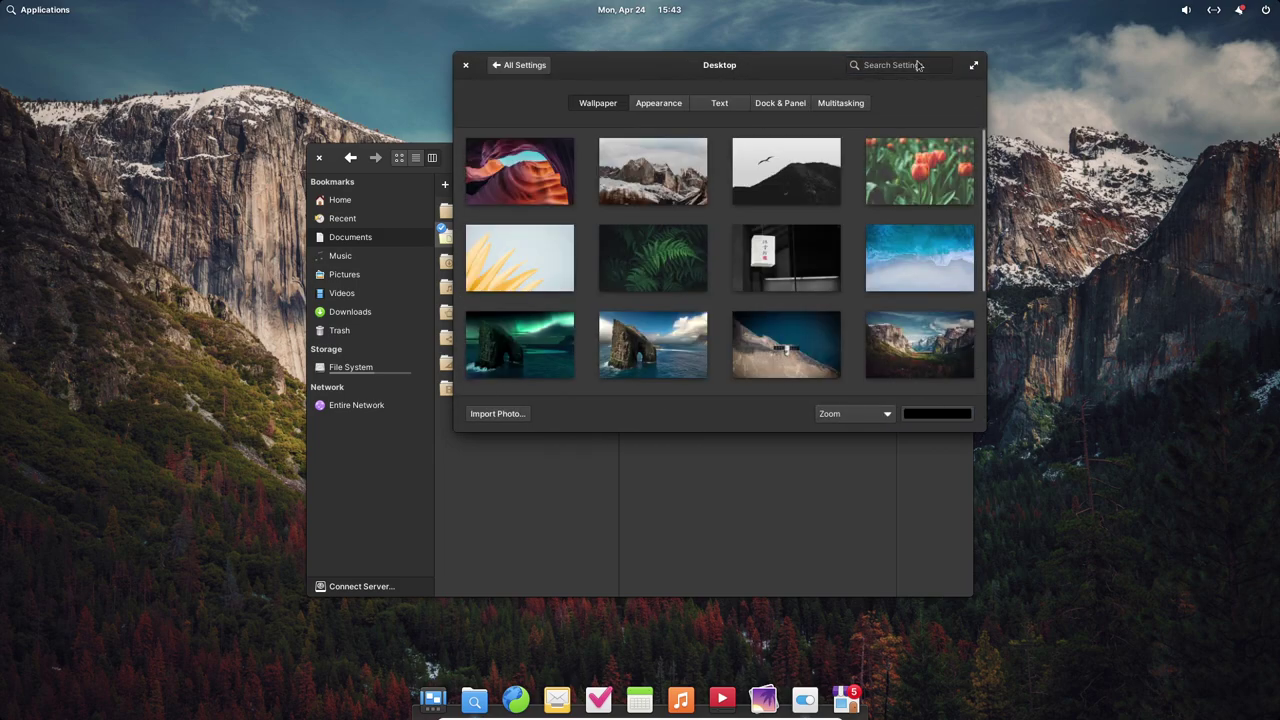
# - Maximize the Desktop settings window, restore its size, then close it
pyautogui.doubleClick(887, 74)
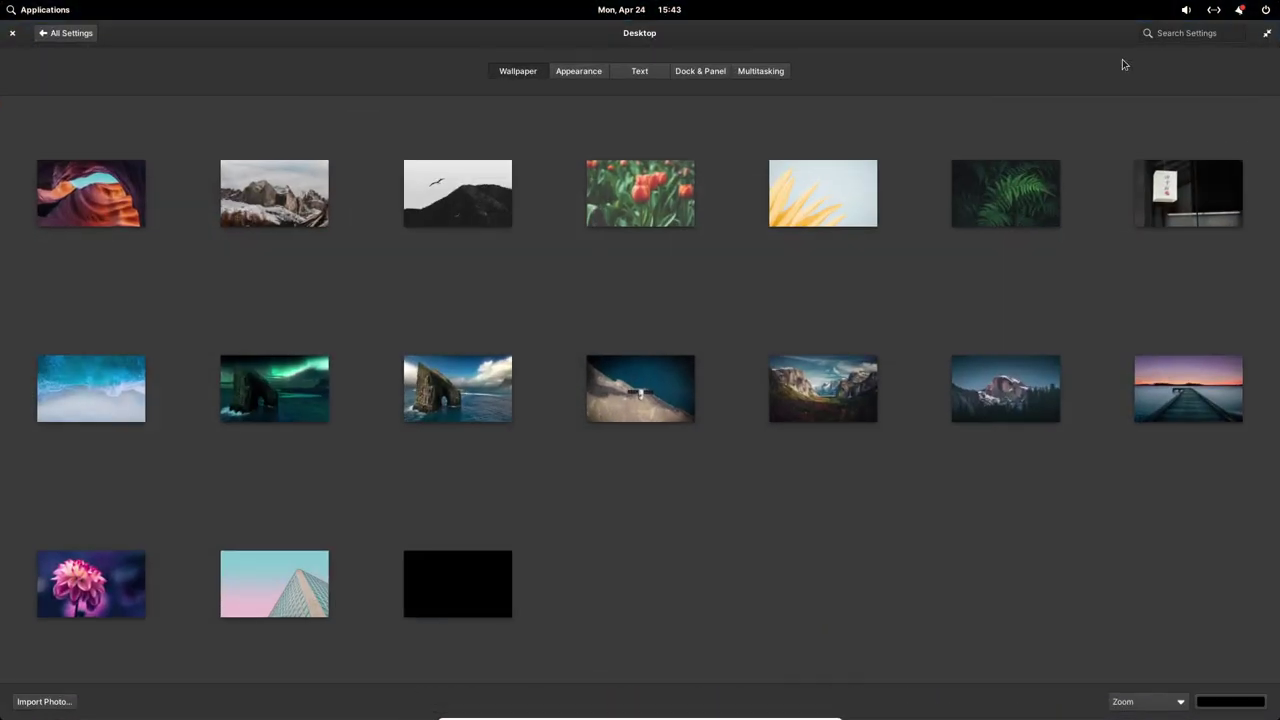
pyautogui.doubleClick(1032, 38)
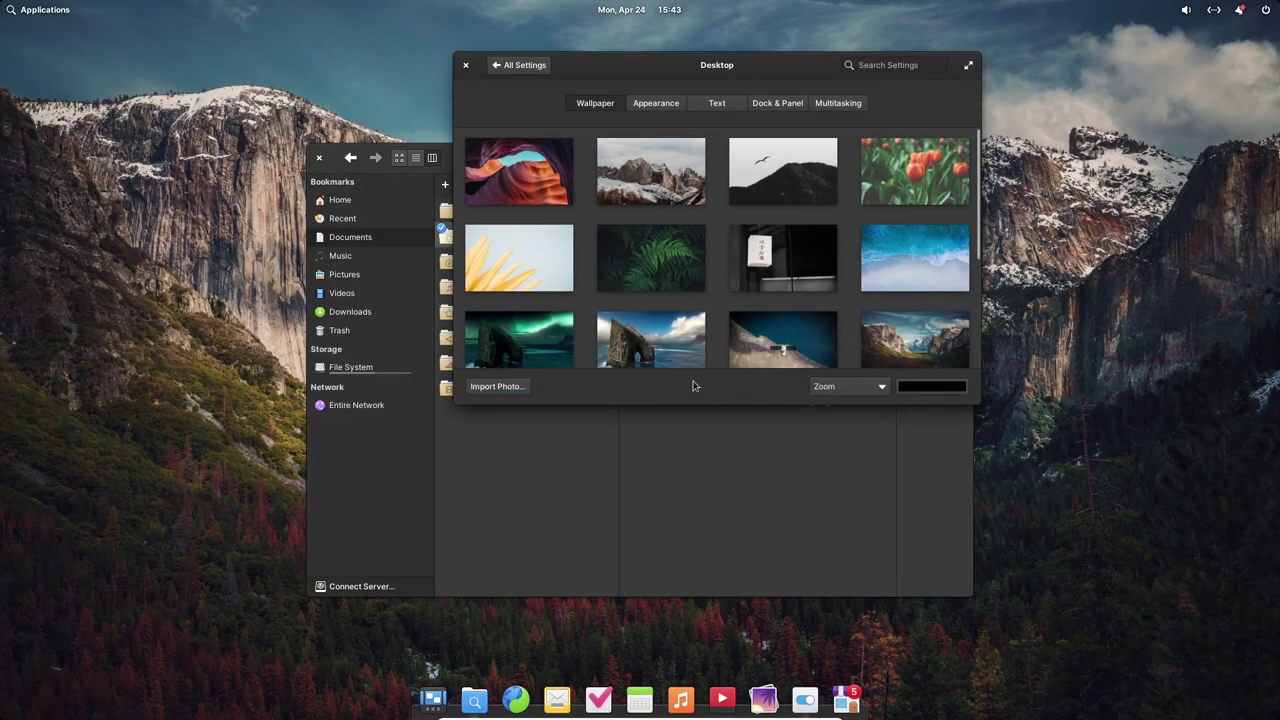
pyautogui.click(465, 65)
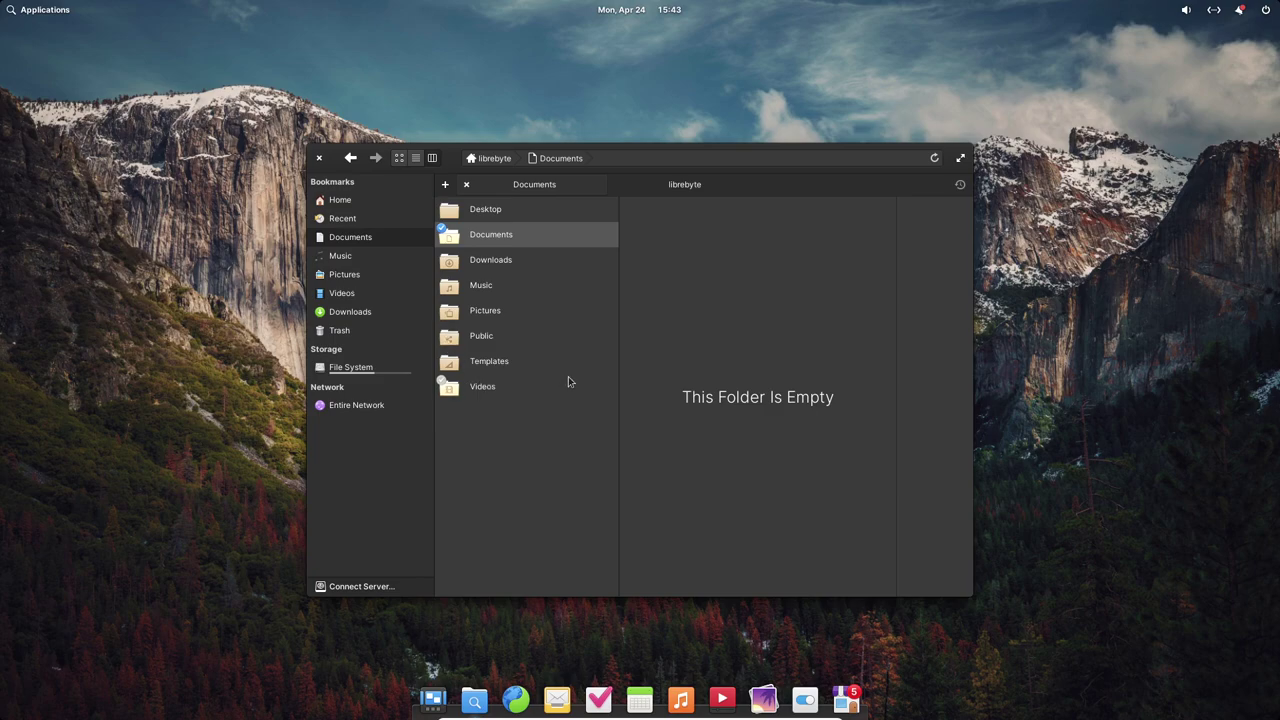
# - Check the session menu, network popover and current month's calendar, then make the Documents path editable
pyautogui.click(1265, 10)
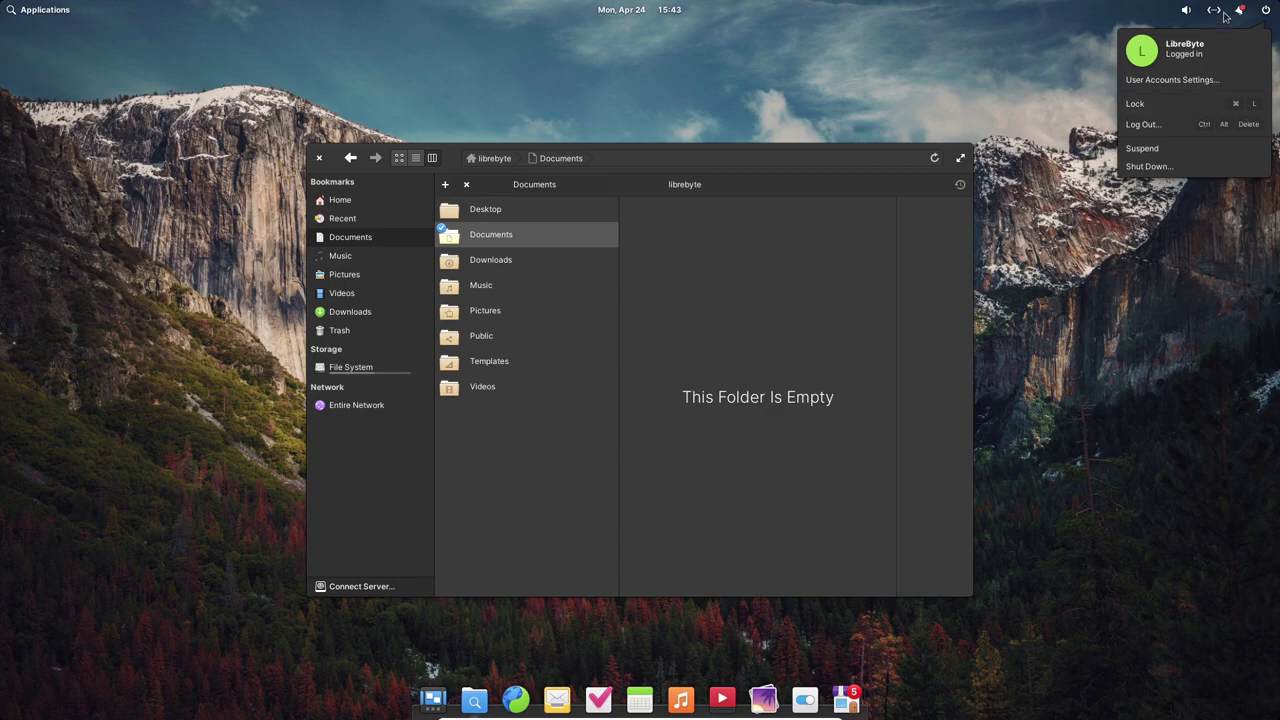
pyautogui.moveTo(1214, 12)
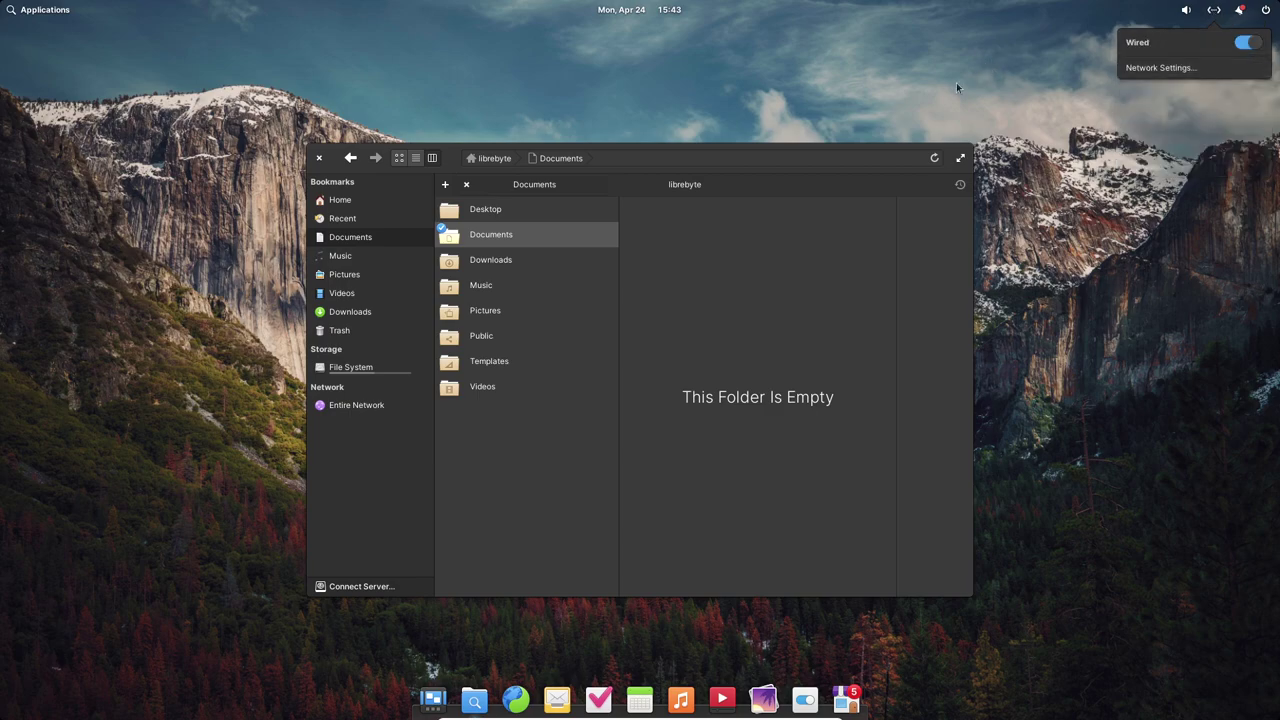
pyautogui.click(650, 12)
pyautogui.click(640, 9)
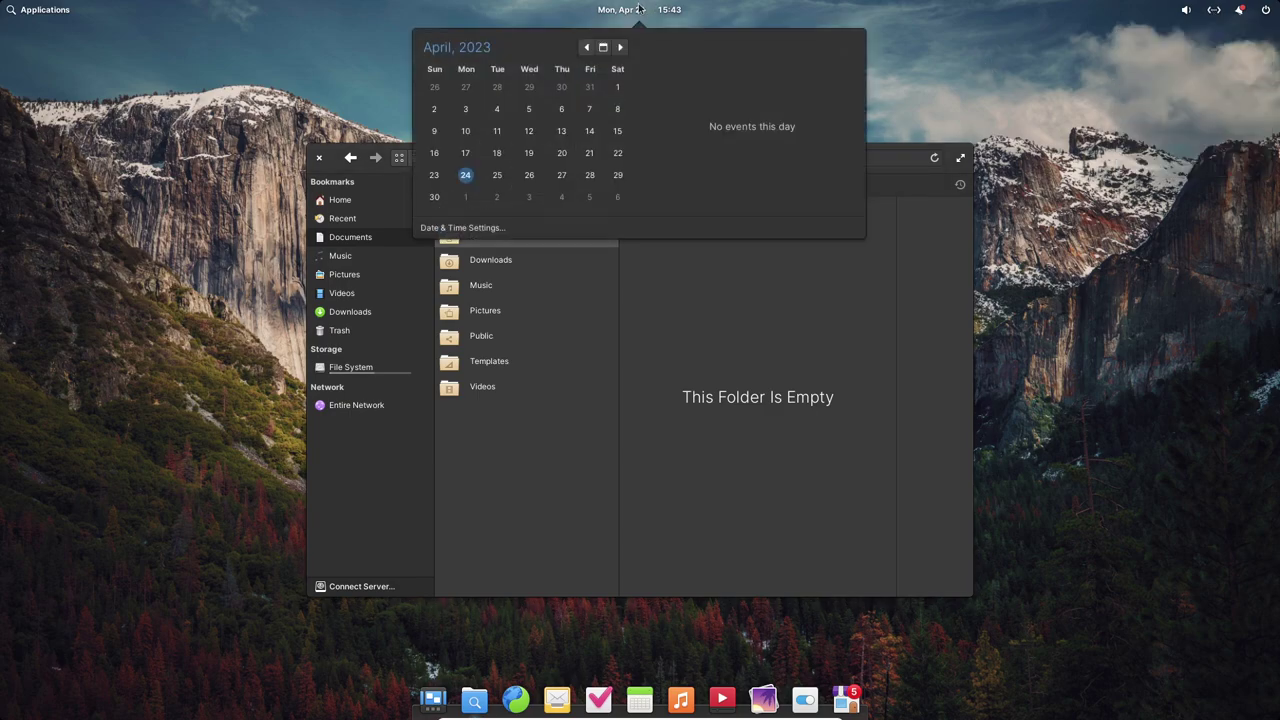
pyautogui.click(882, 177)
pyautogui.click(668, 157)
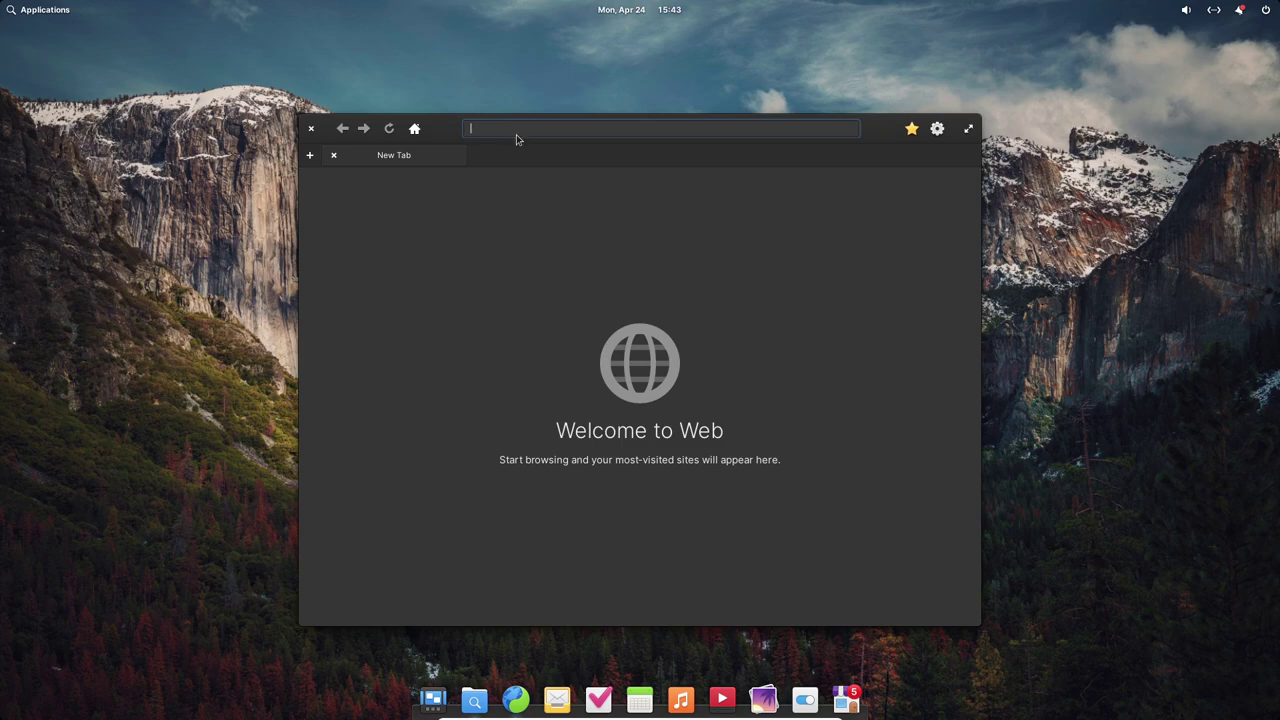
# - Load elementary.io from the GNOME Web address bar
pyautogui.click(911, 228)
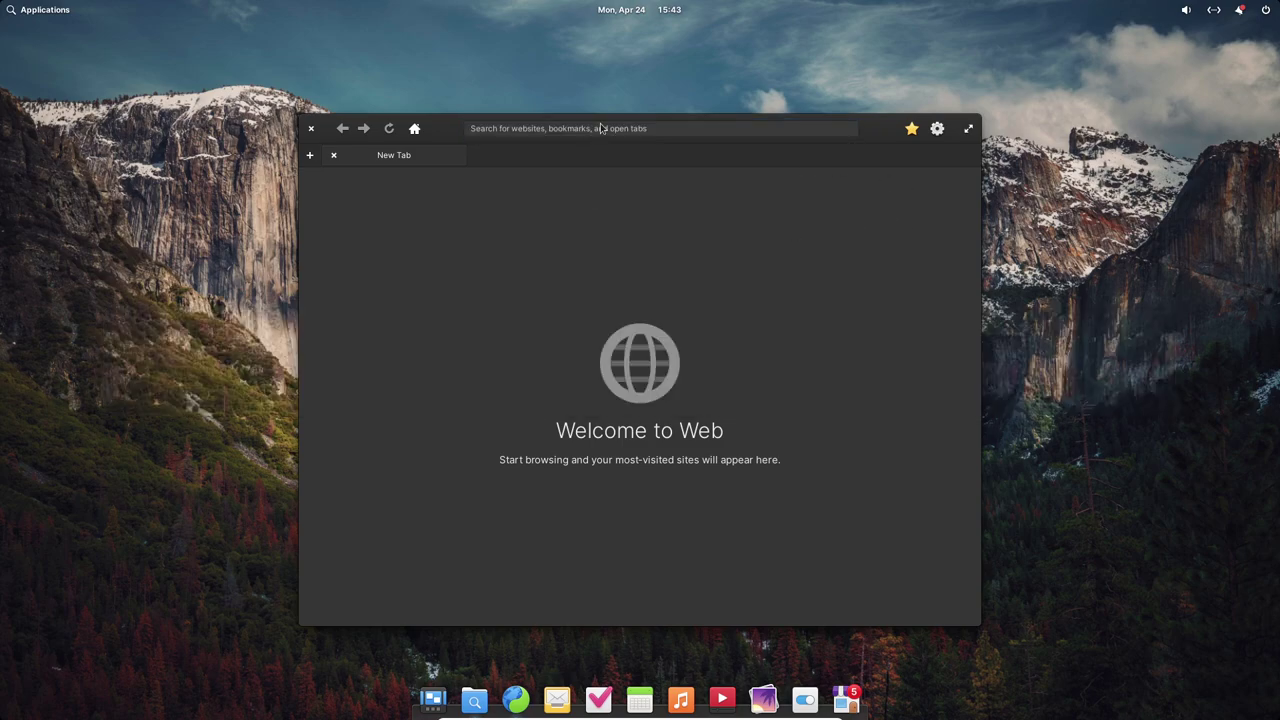
pyautogui.click(659, 127)
pyautogui.write('ee')
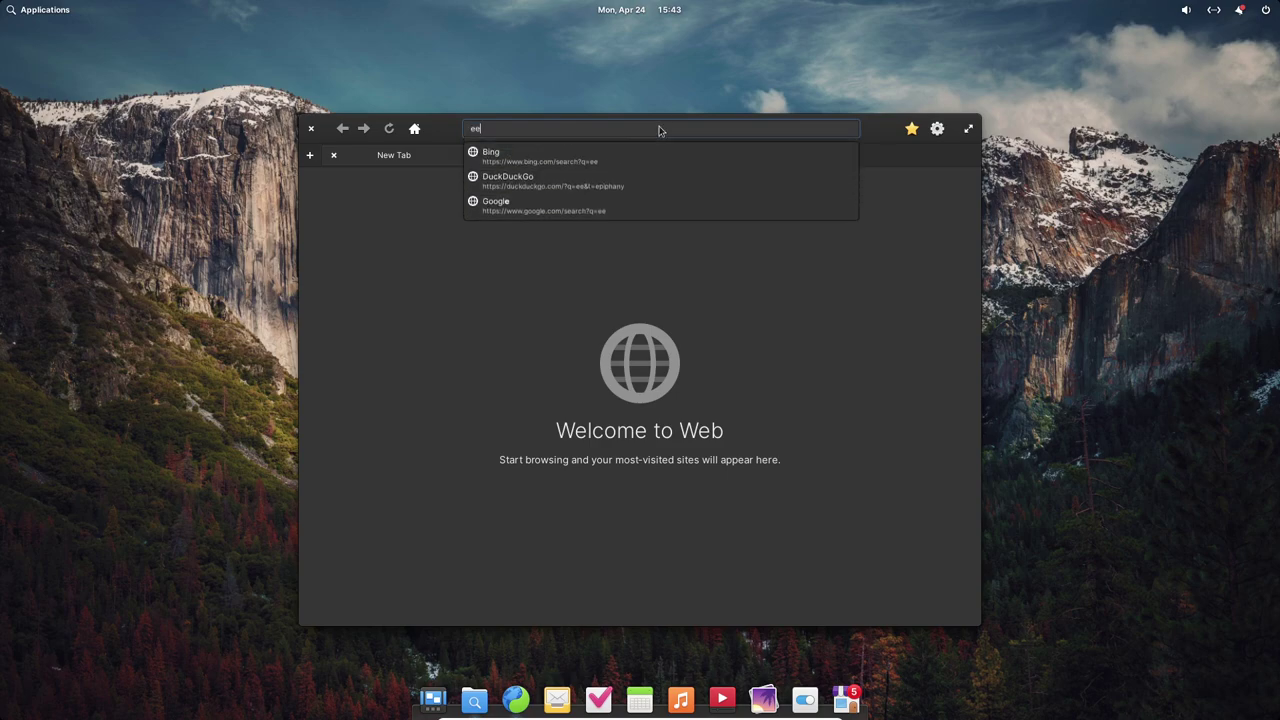
pyautogui.press('BackSpace')
pyautogui.write('lementary.io')
pyautogui.press('Return')
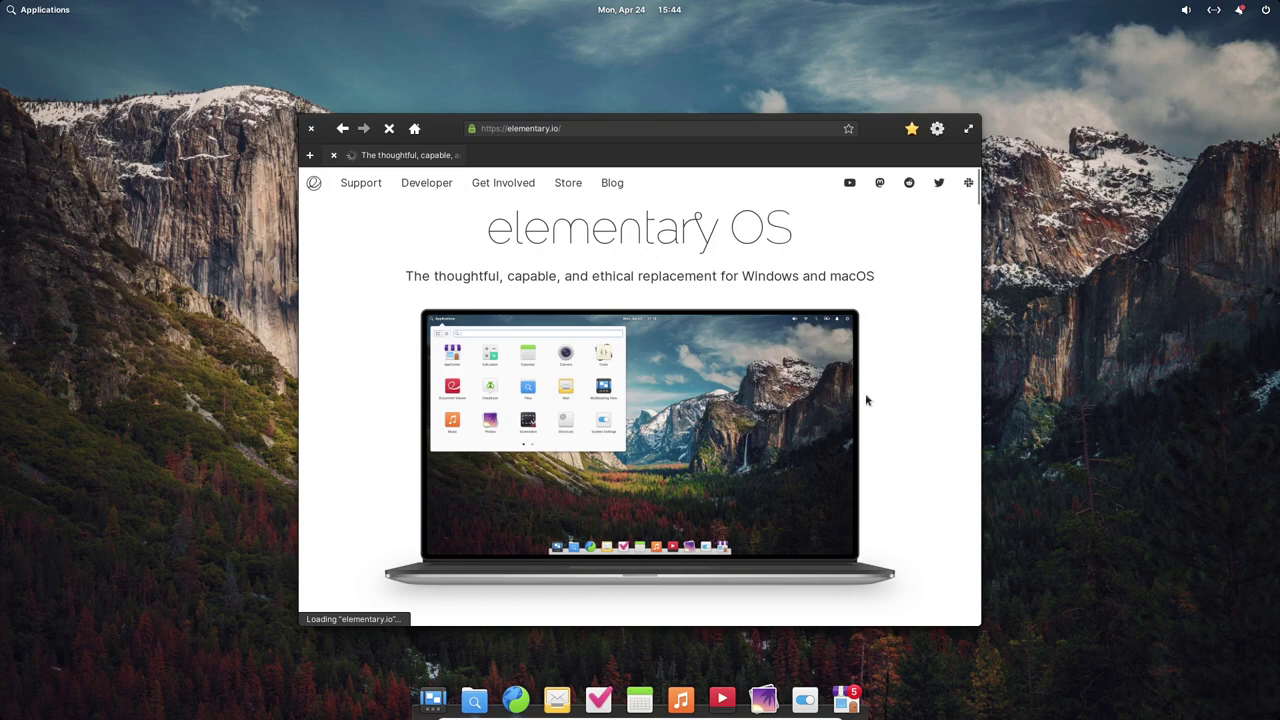
# - Scroll the elementary.io homepage, then open the Web Inspector with Ctrl+Shift+I
pyautogui.scroll(-2, 866, 400)
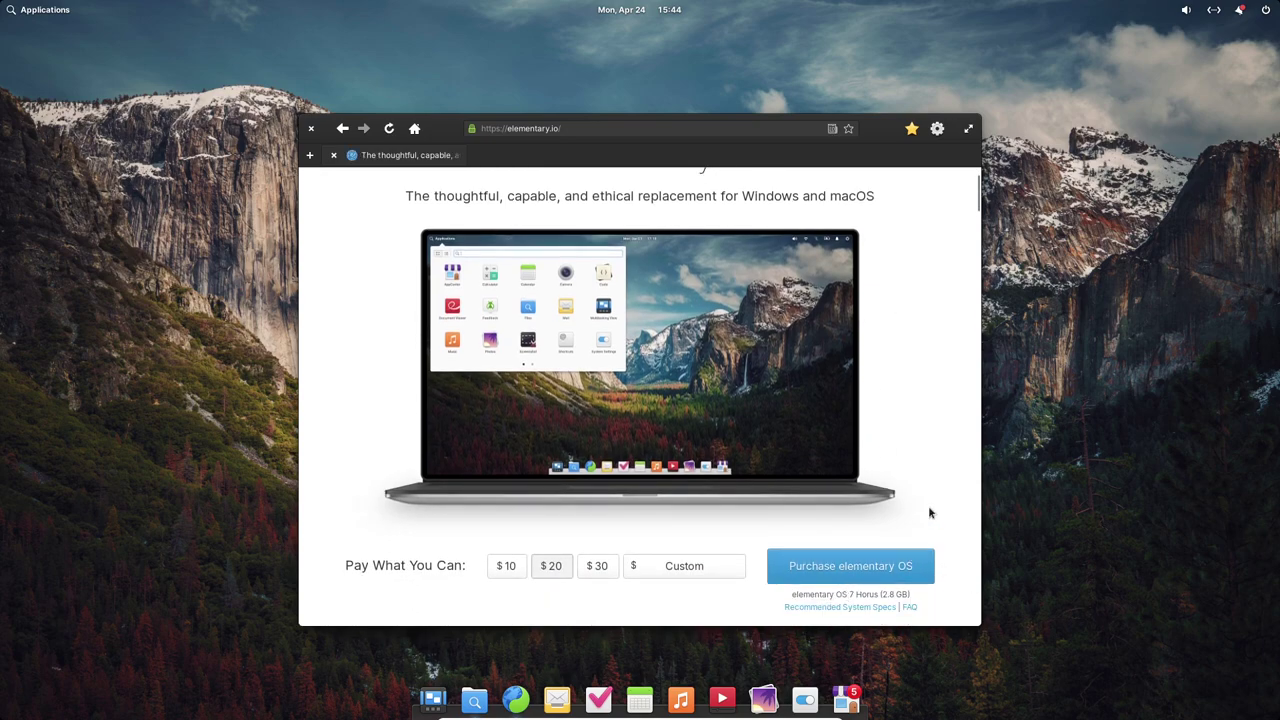
pyautogui.scroll(2, 866, 346)
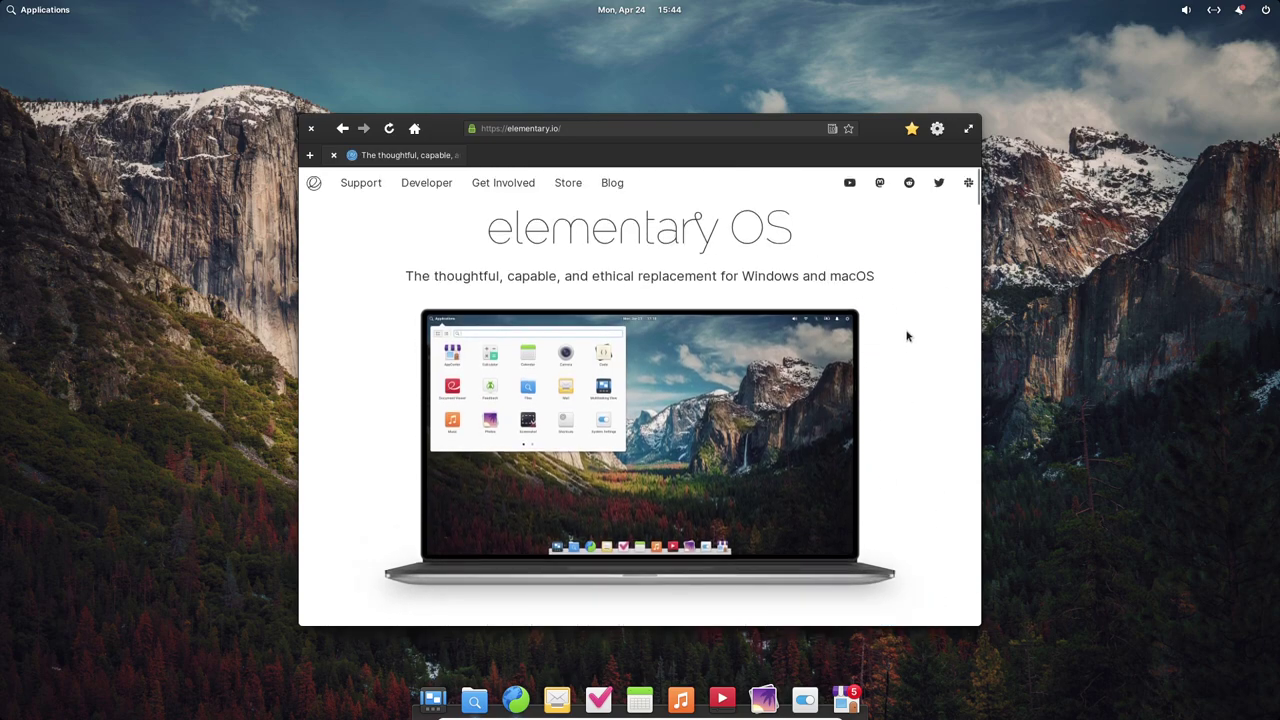
pyautogui.hotkey('ctrl', 'shift', 'i')
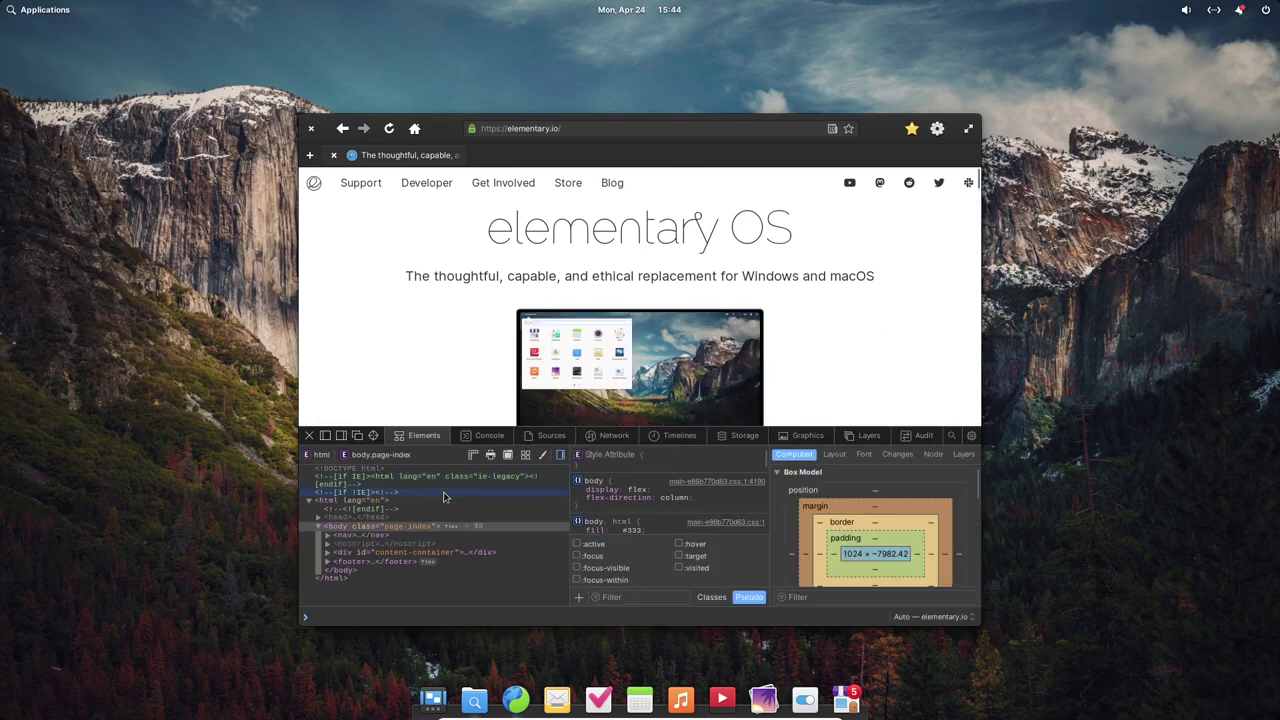
# - Browse the inspector's Console, Sources, Timelines, Storage and Graphics panels
pyautogui.click(489, 435)
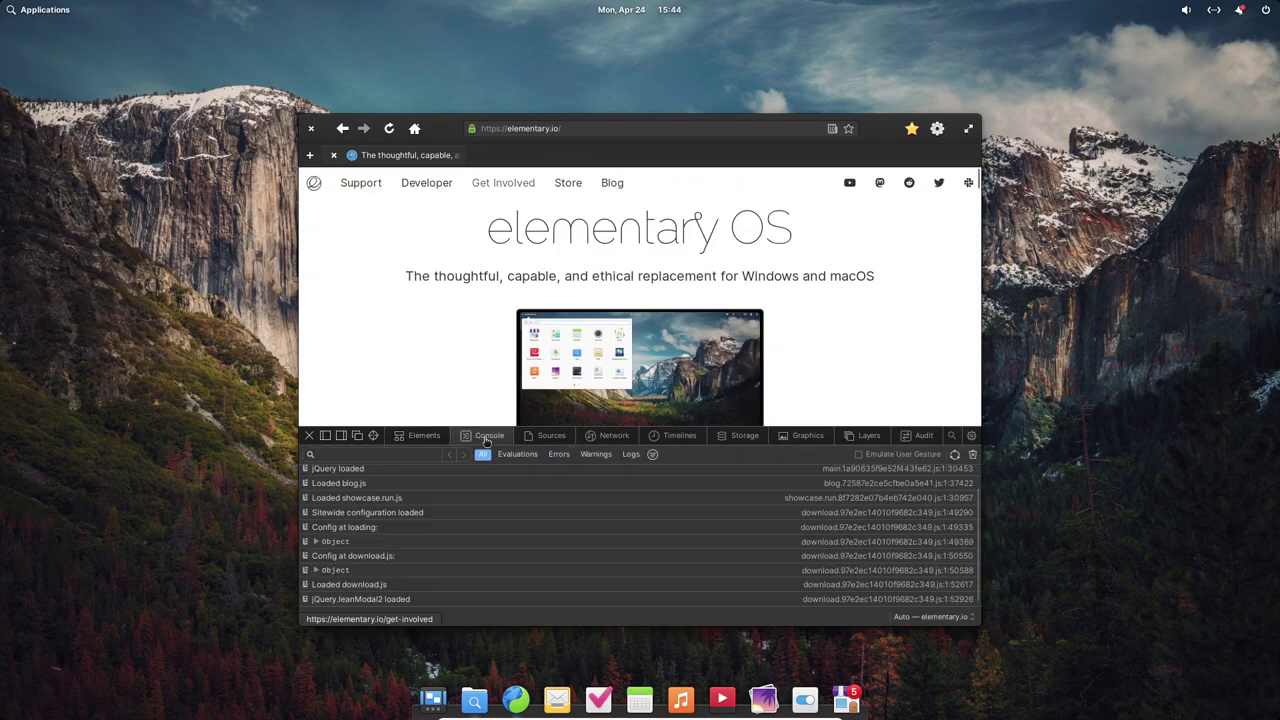
pyautogui.click(549, 435)
pyautogui.click(680, 436)
pyautogui.click(742, 436)
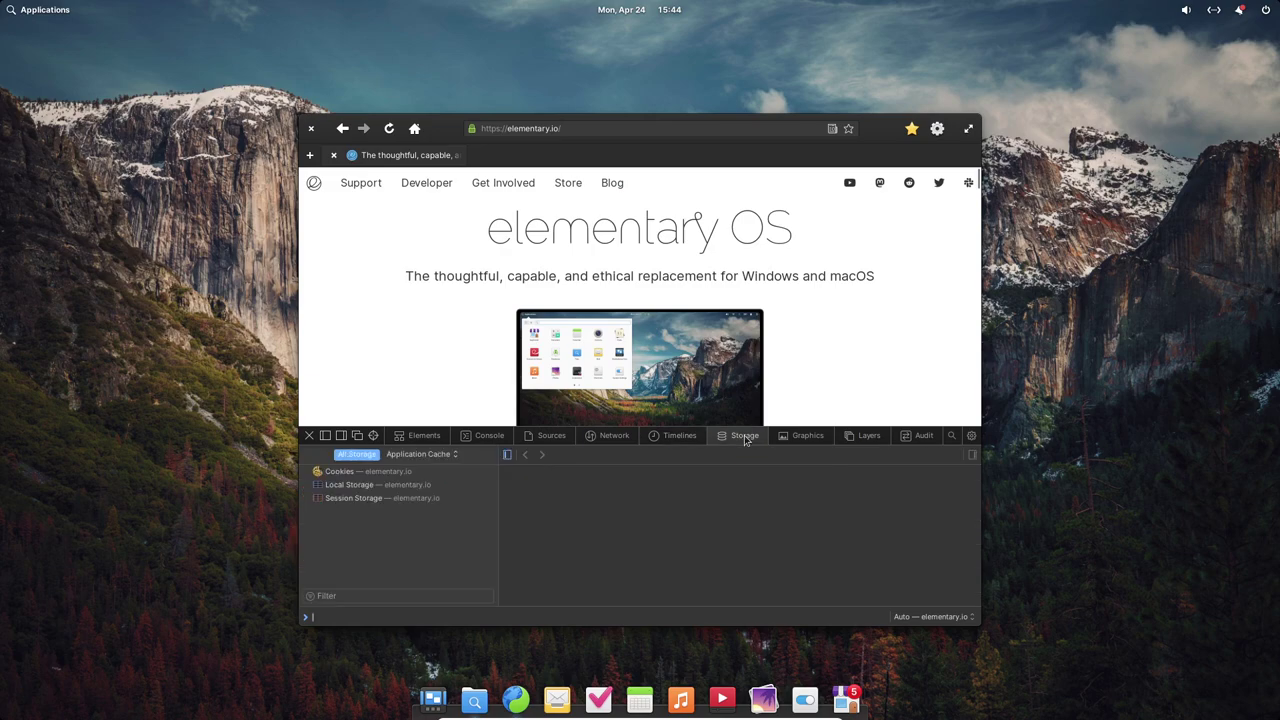
pyautogui.click(801, 437)
pyautogui.click(549, 436)
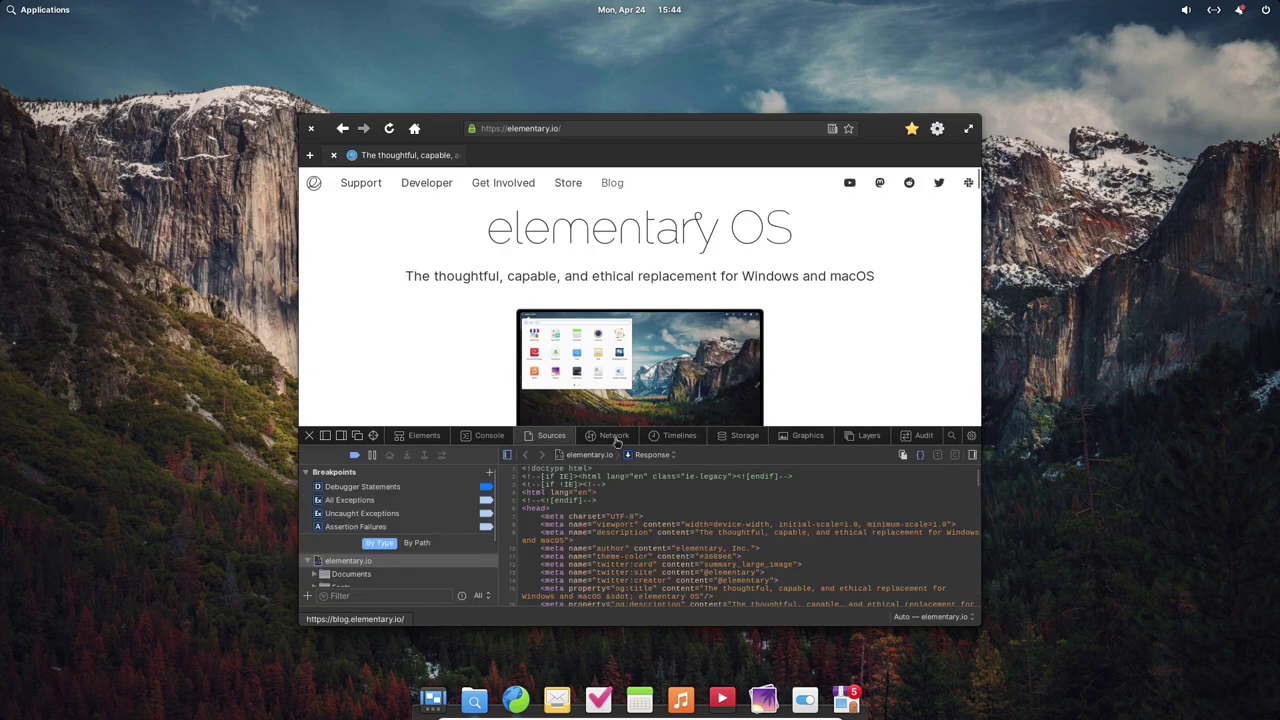
# - Preview index.js in the Network panel, then close the Web Inspector
pyautogui.click(614, 436)
pyautogui.click(330, 505)
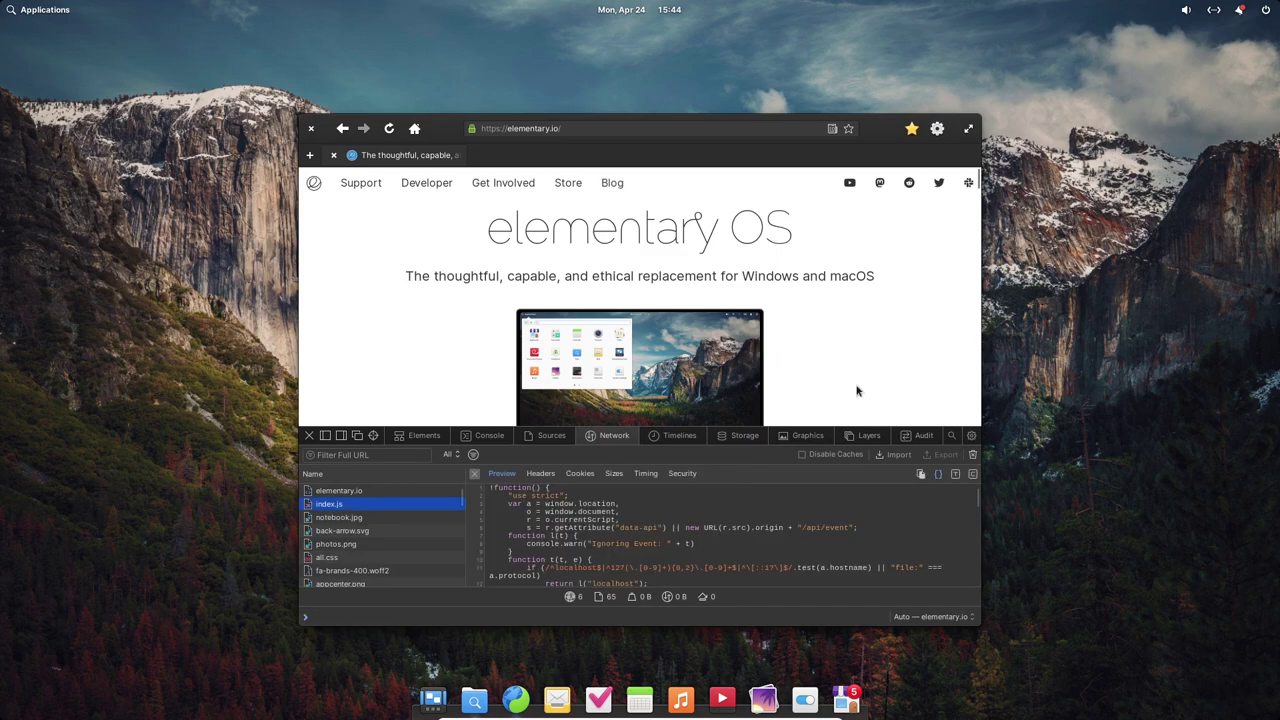
pyautogui.click(309, 436)
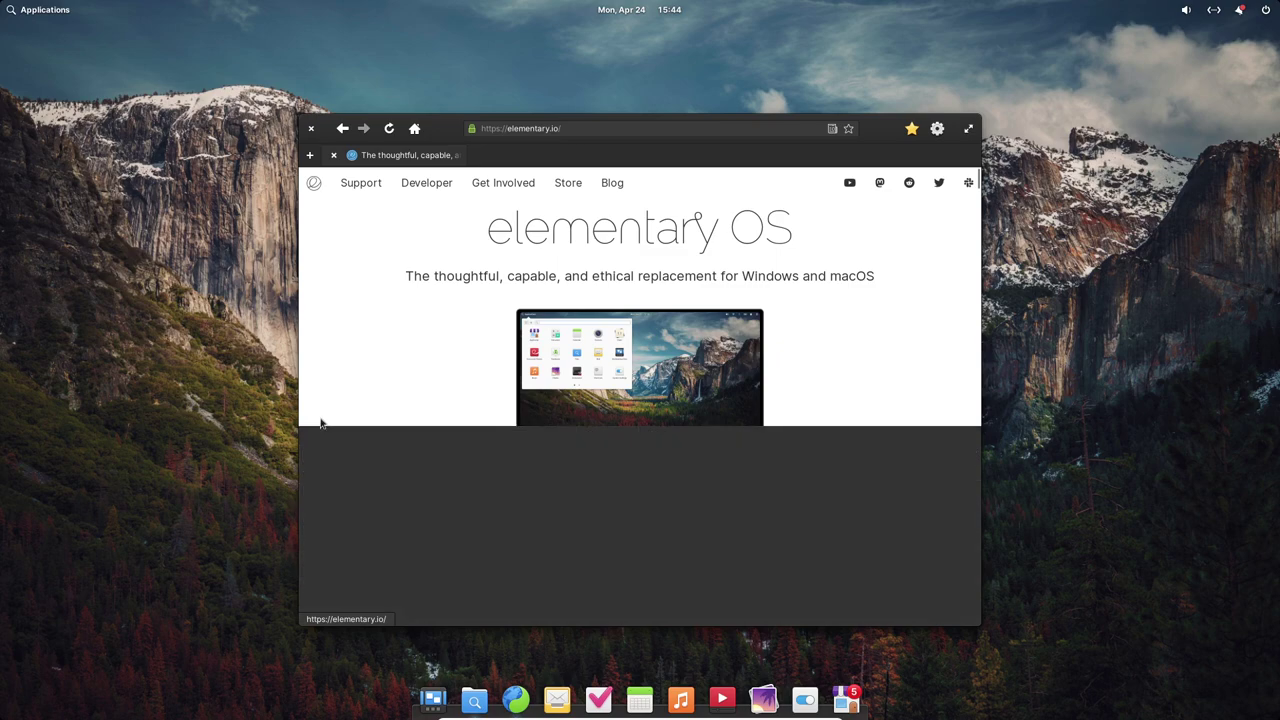
# - Check the main menu, maximize and restore the window, then drag it up-right over Files
pyautogui.click(938, 130)
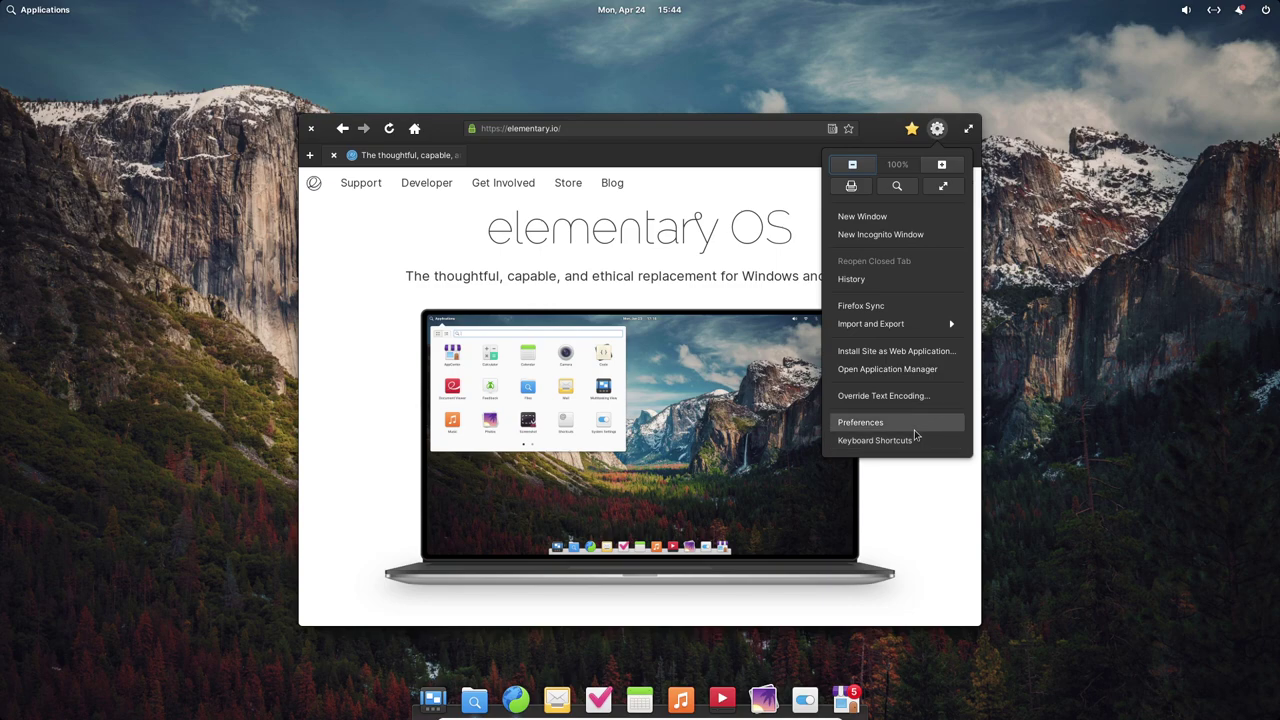
pyautogui.click(920, 537)
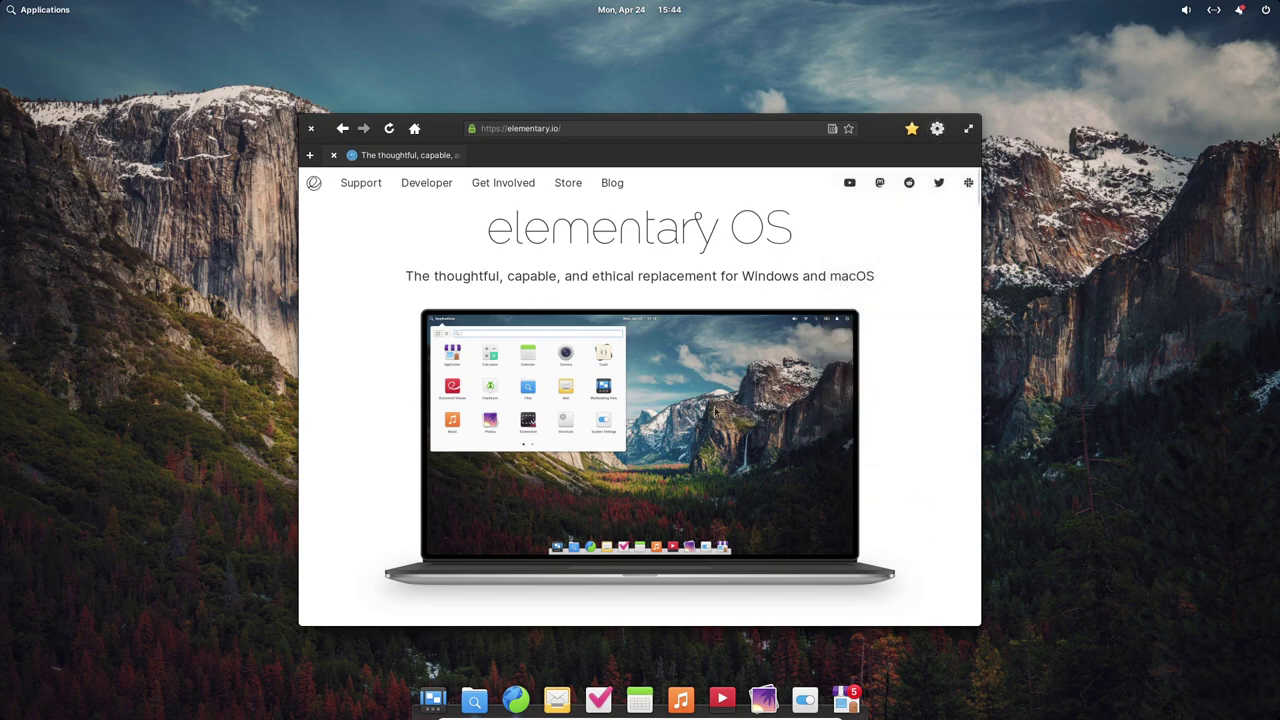
pyautogui.doubleClick(890, 131)
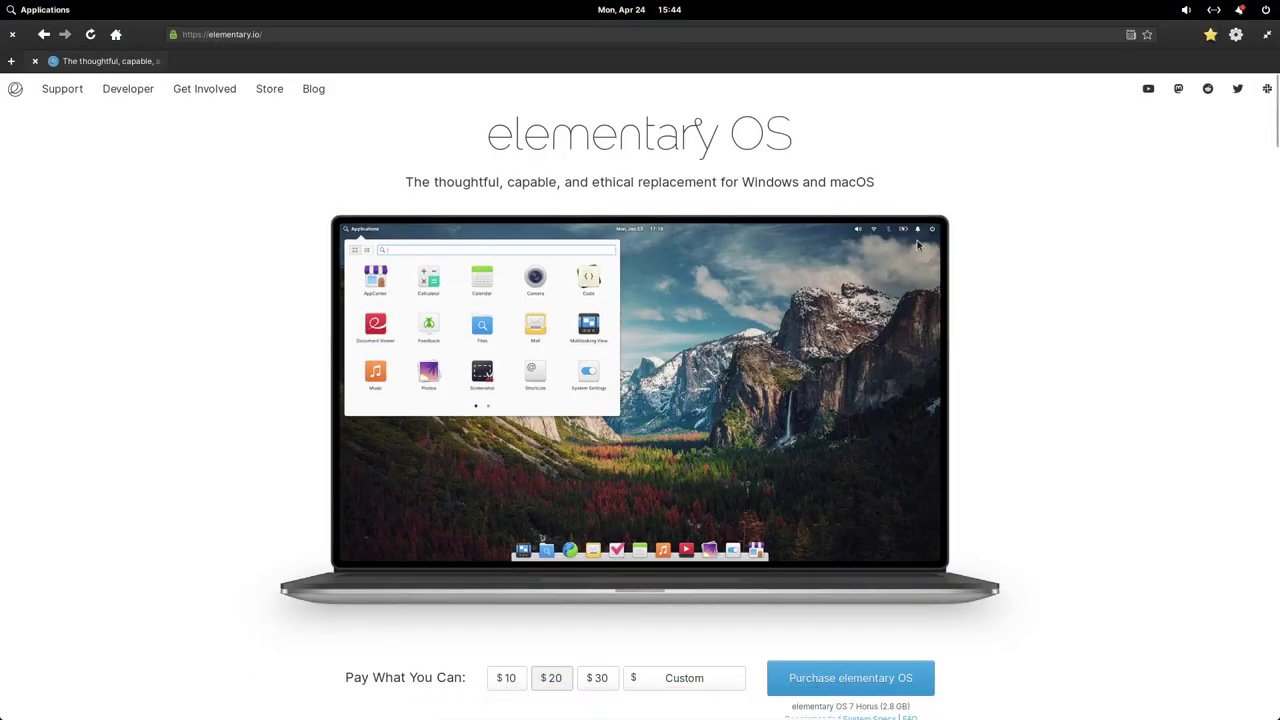
pyautogui.doubleClick(1150, 57)
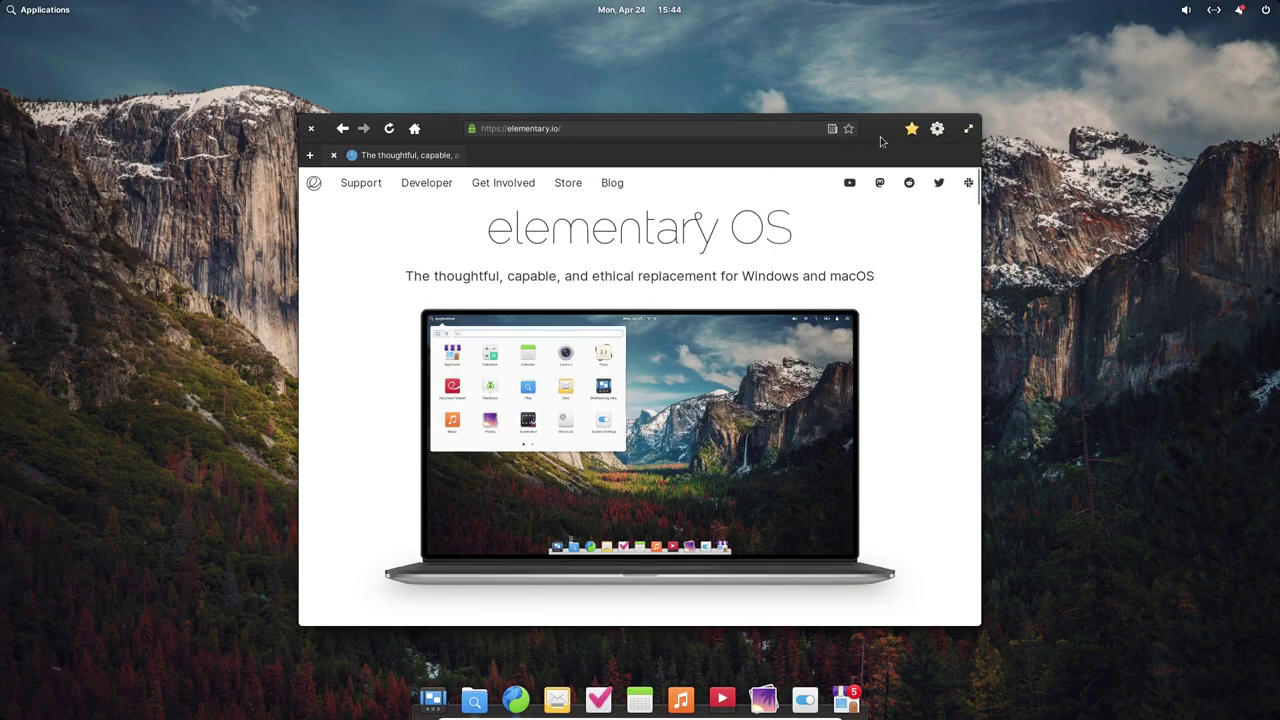
pyautogui.moveTo(880, 136); pyautogui.dragTo(930, 68)
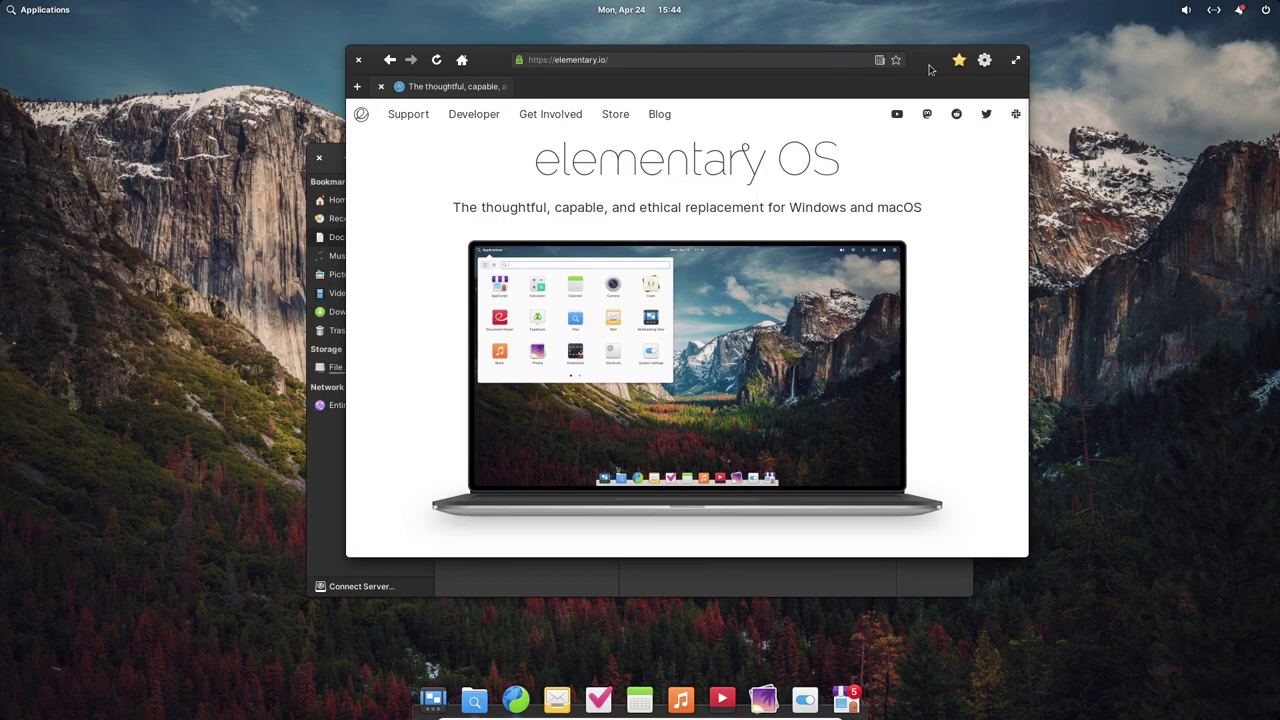